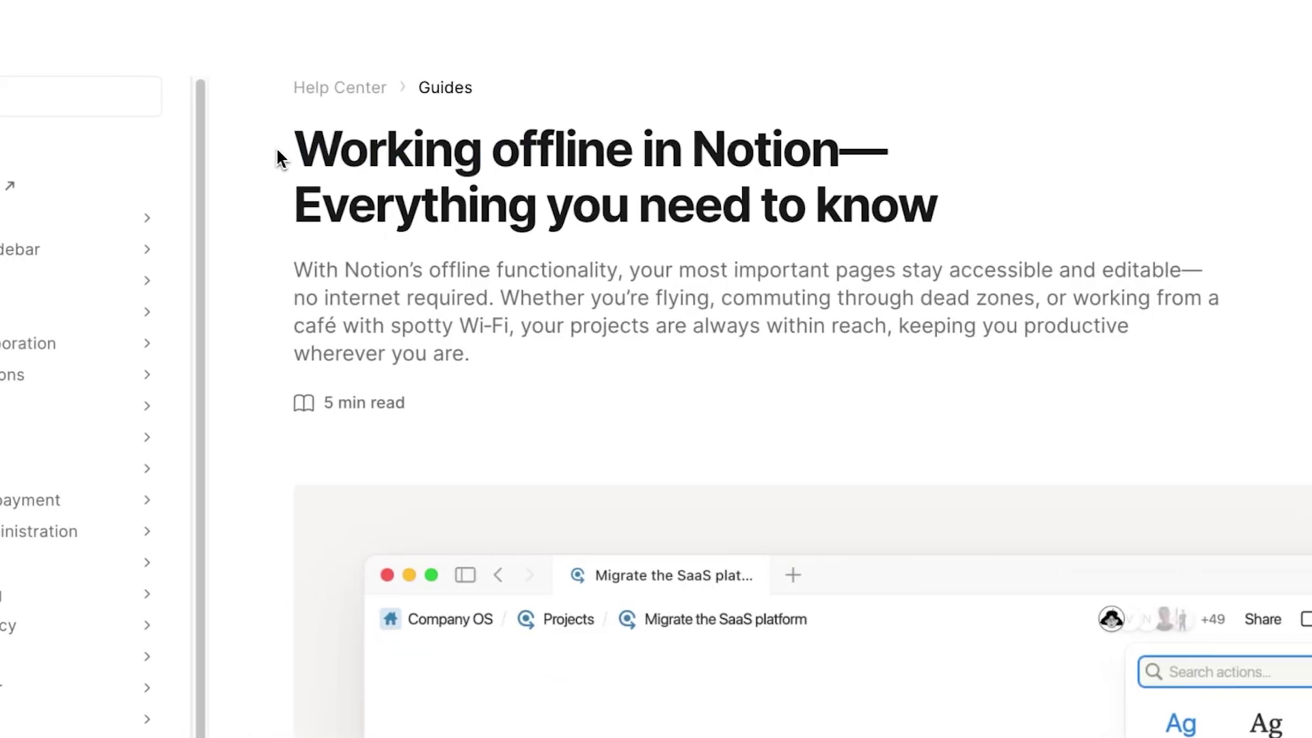
- Select the 'Work offline in Notion' heading and its opening paragraph
left_click_drag(276, 146, 1005, 226)
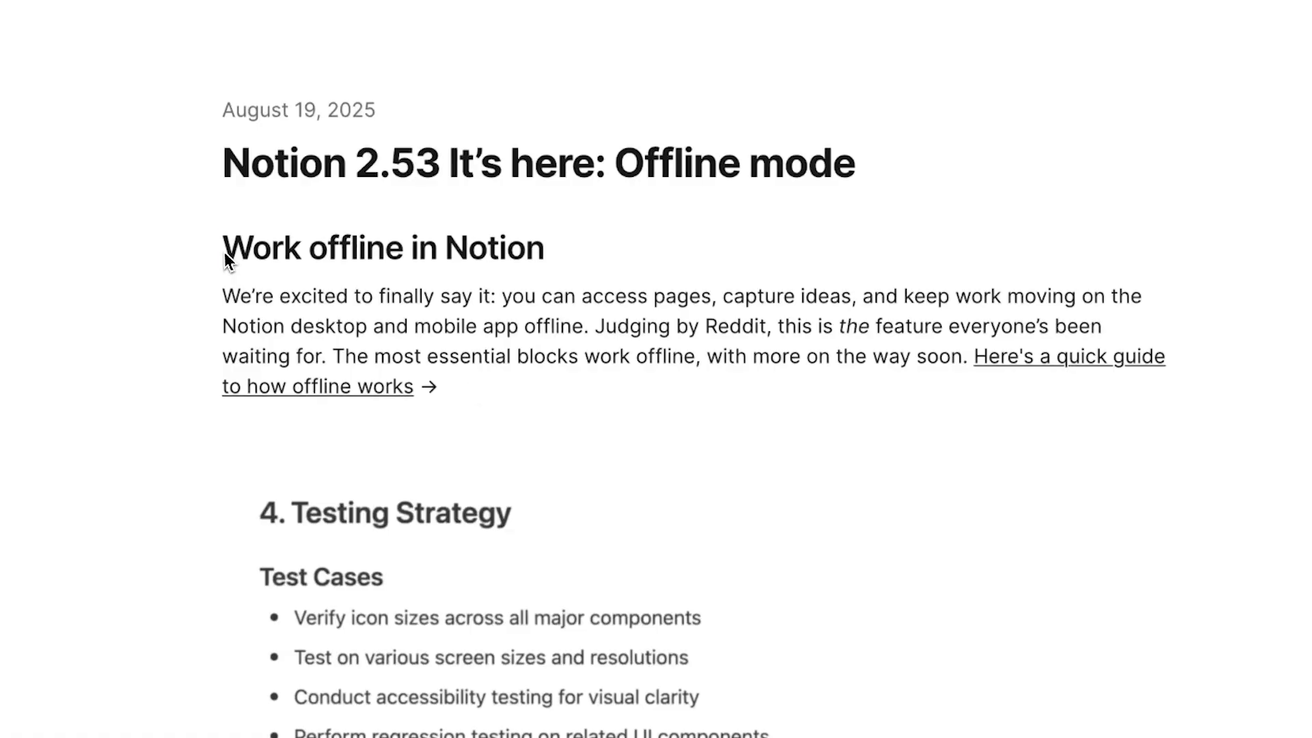
left_click_drag(225, 252, 524, 412)
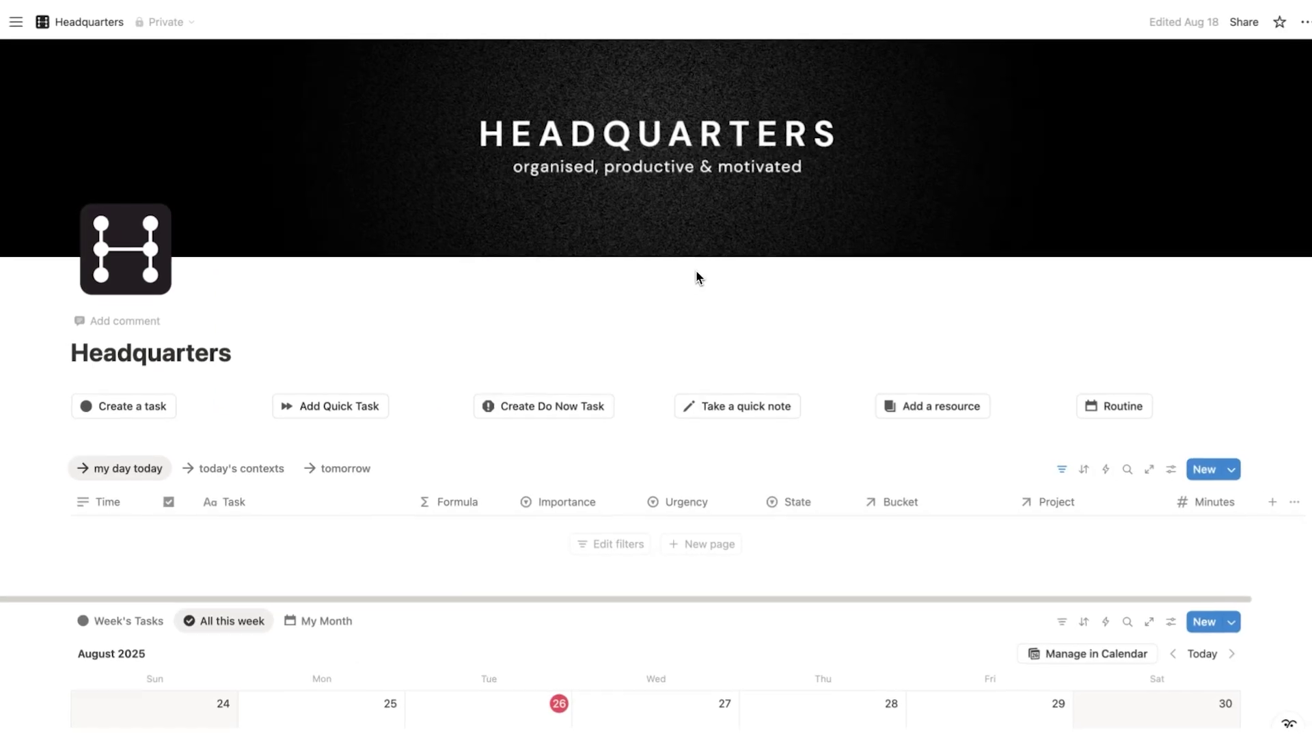
- Scroll down the Headquarters page and back up to review its contents
scroll(697, 273, "down", 15)
scroll(739, 356, "up", 15)
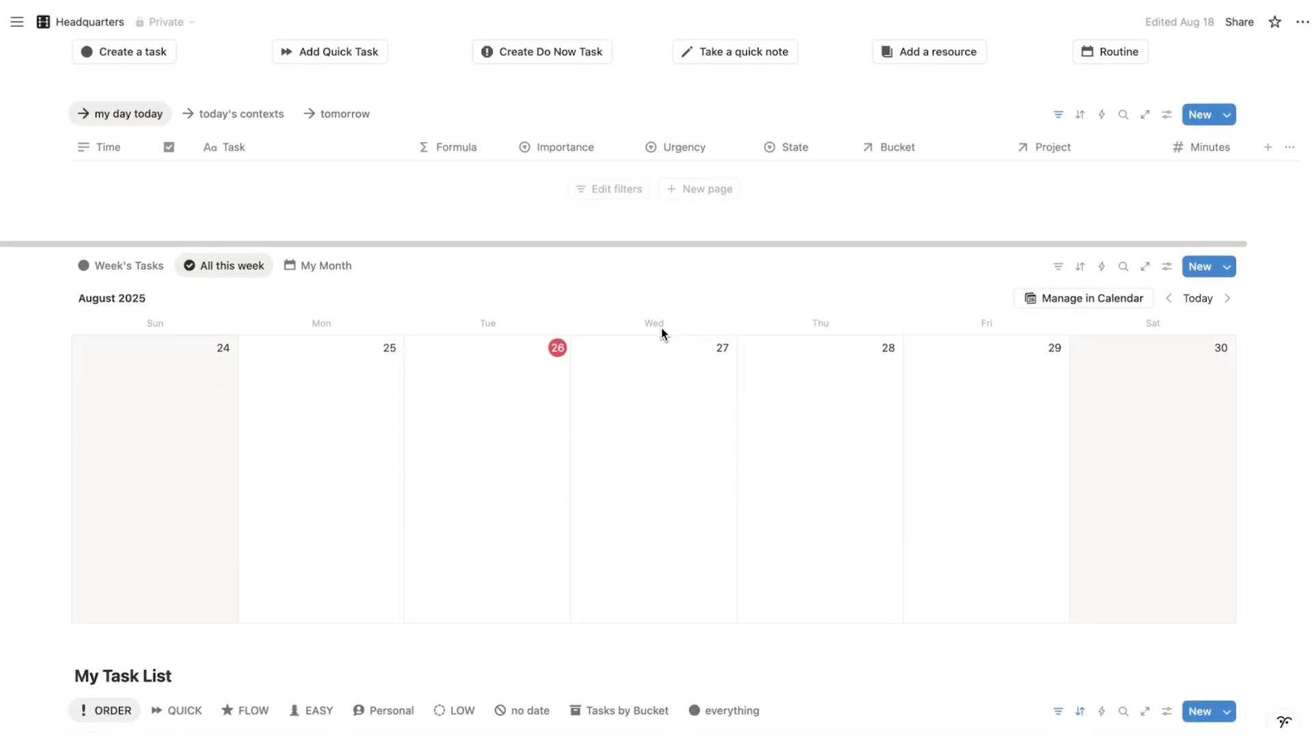
- Create a task titled 'Task' on Tuesday 26, marked Urgent, Important and State Flow
left_click(420, 349)
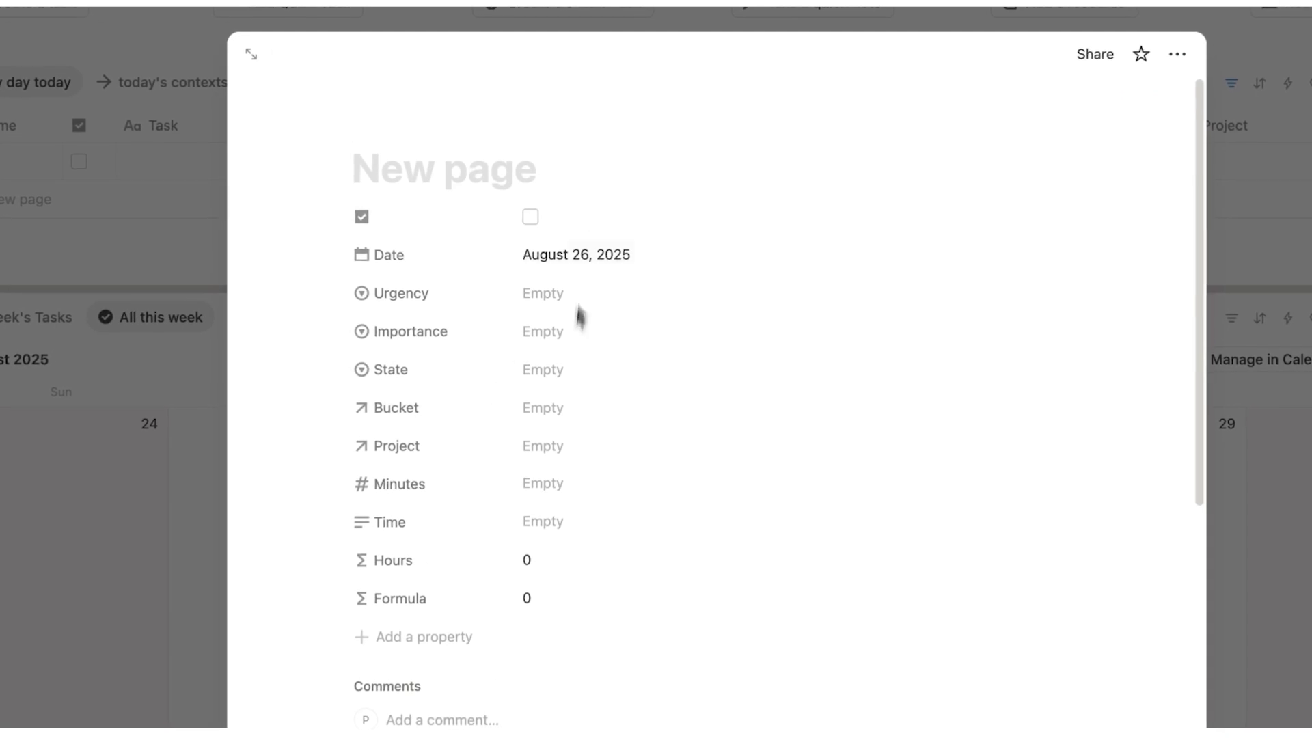
type("Task")
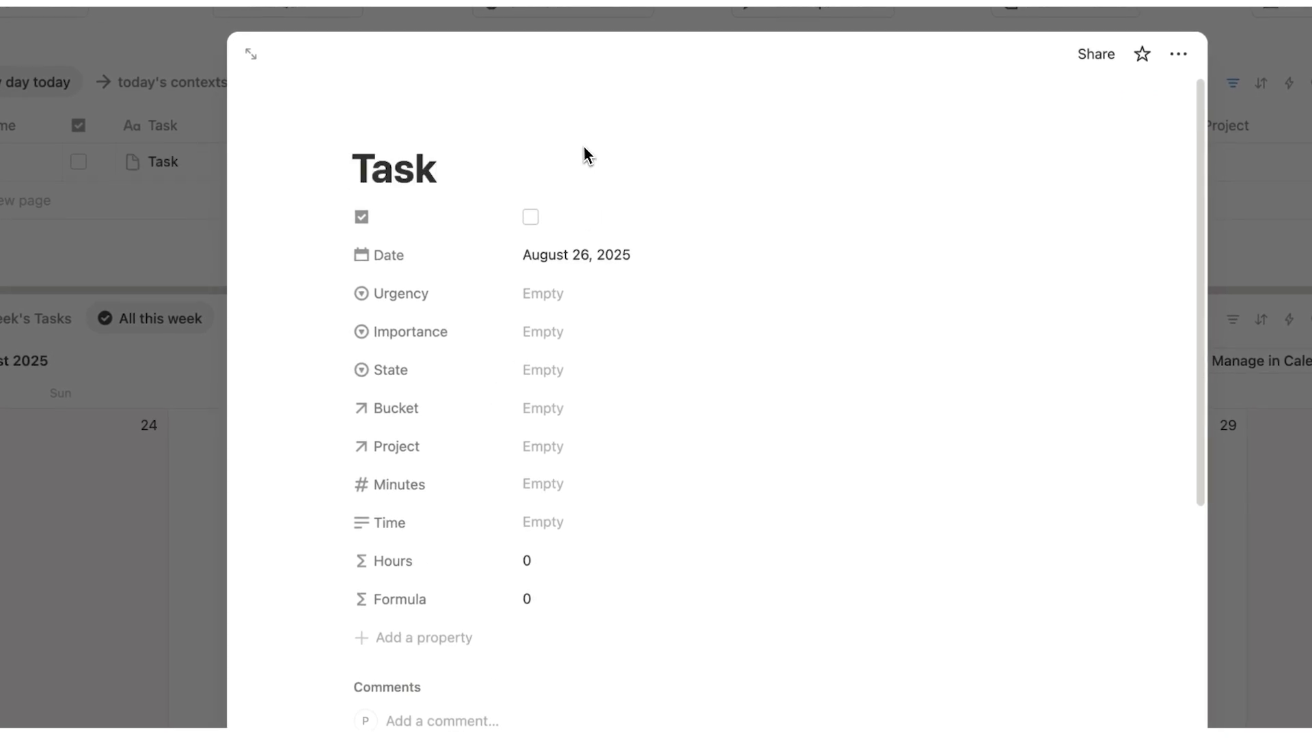
left_click(542, 294)
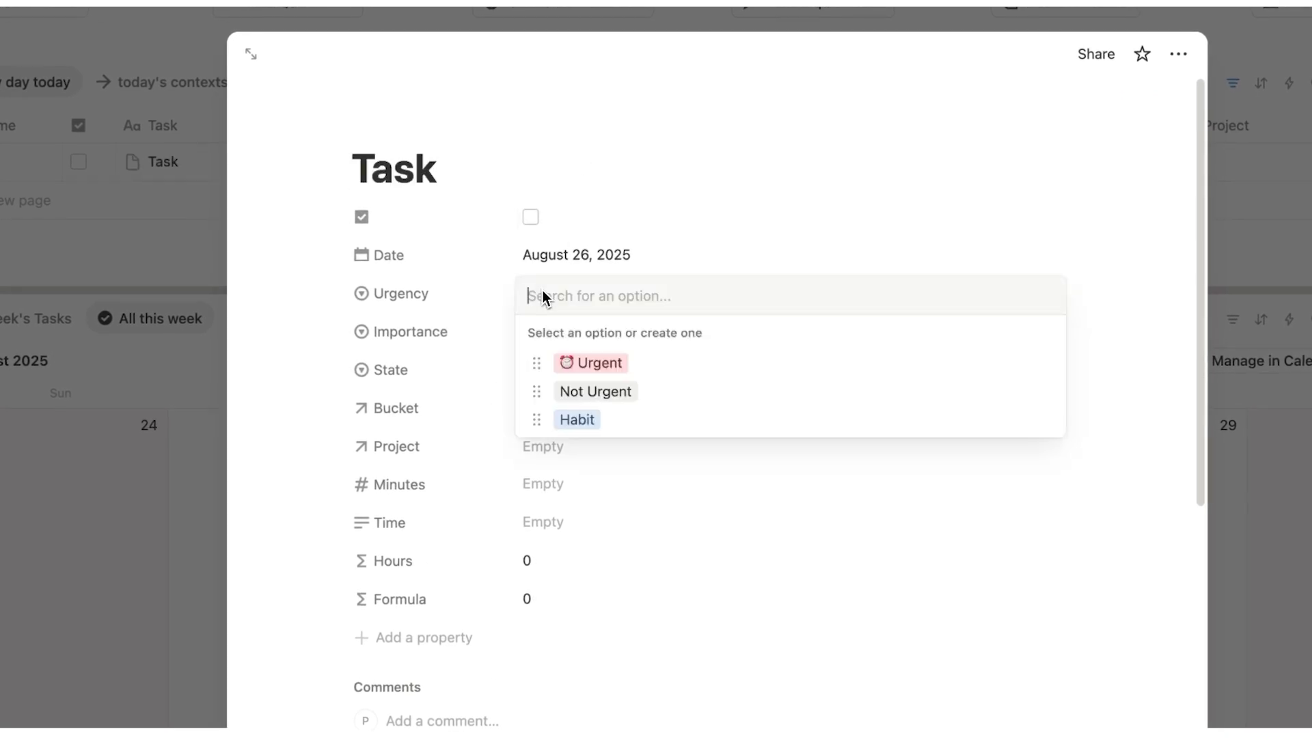
left_click(591, 363)
left_click(568, 335)
left_click(586, 400)
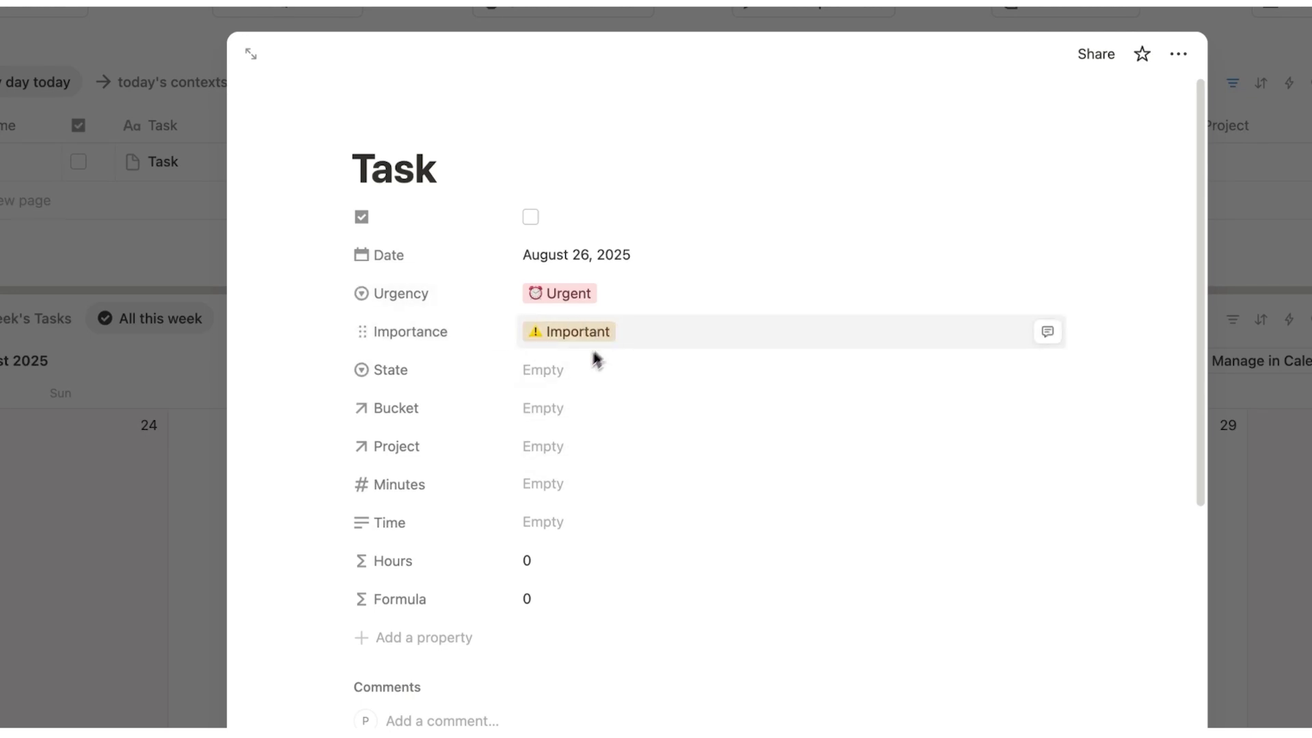
left_click(577, 370)
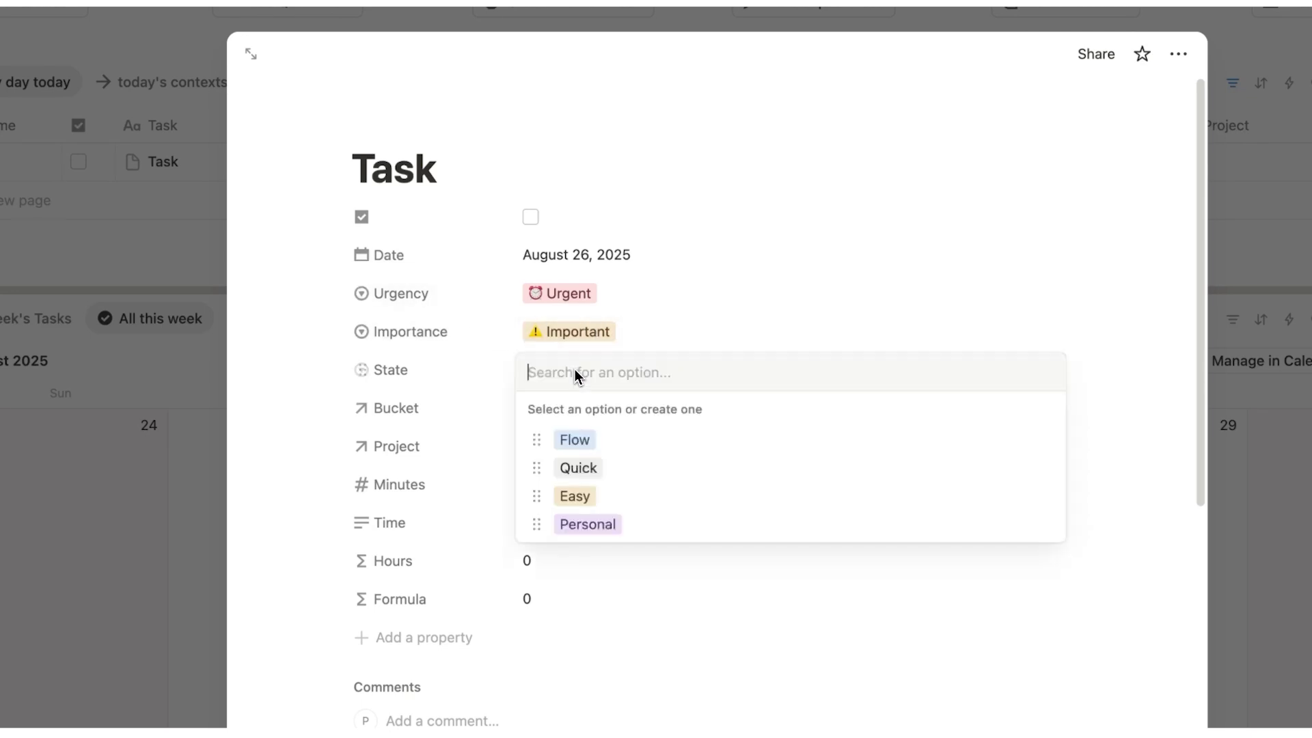
left_click(597, 444)
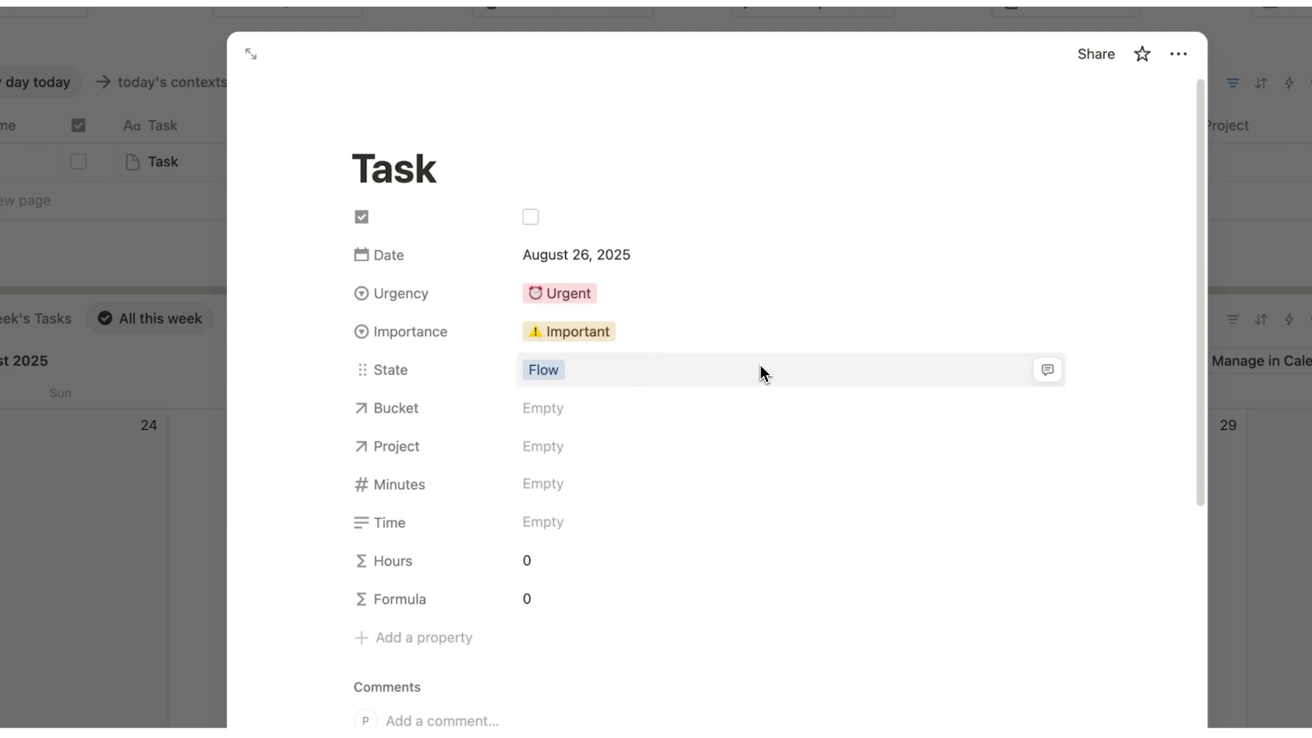
- Put the task in the Job bucket and link it to Project 1
left_click(701, 408)
scroll(654, 490, "down", 2)
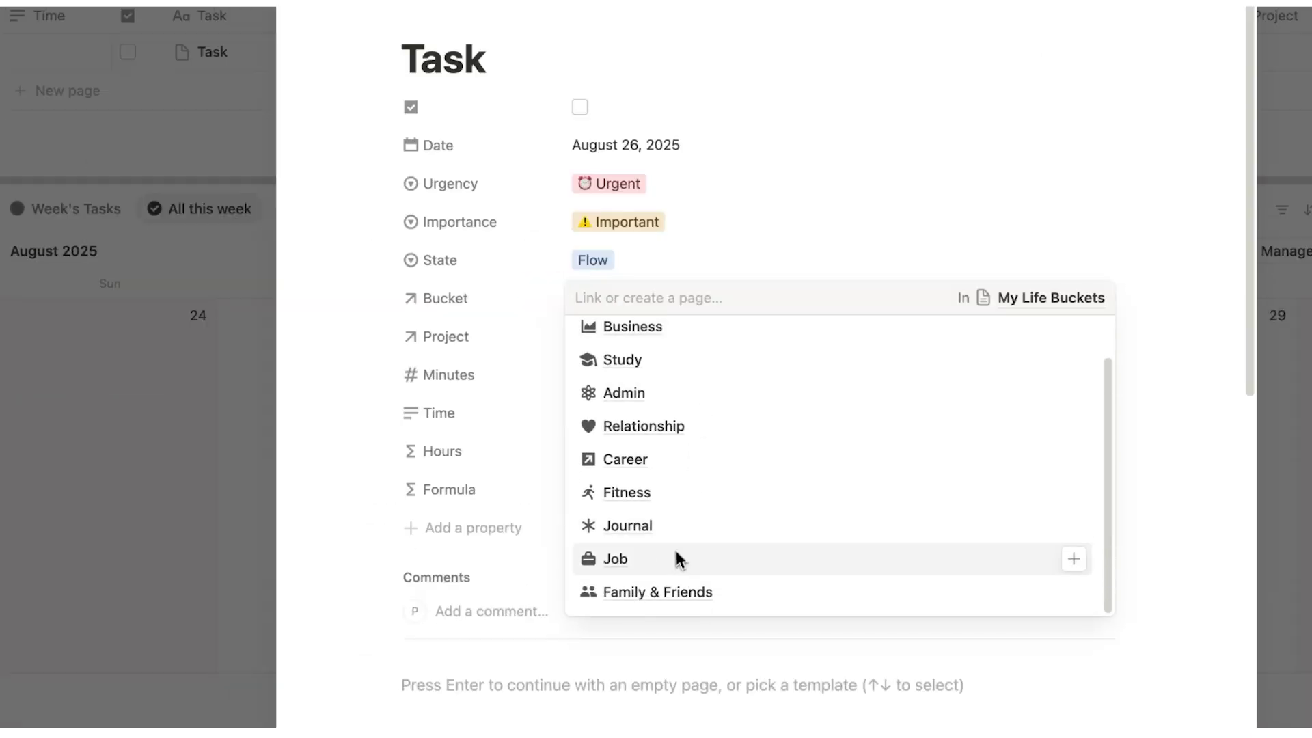
left_click(627, 664)
left_click(374, 330)
left_click(629, 341)
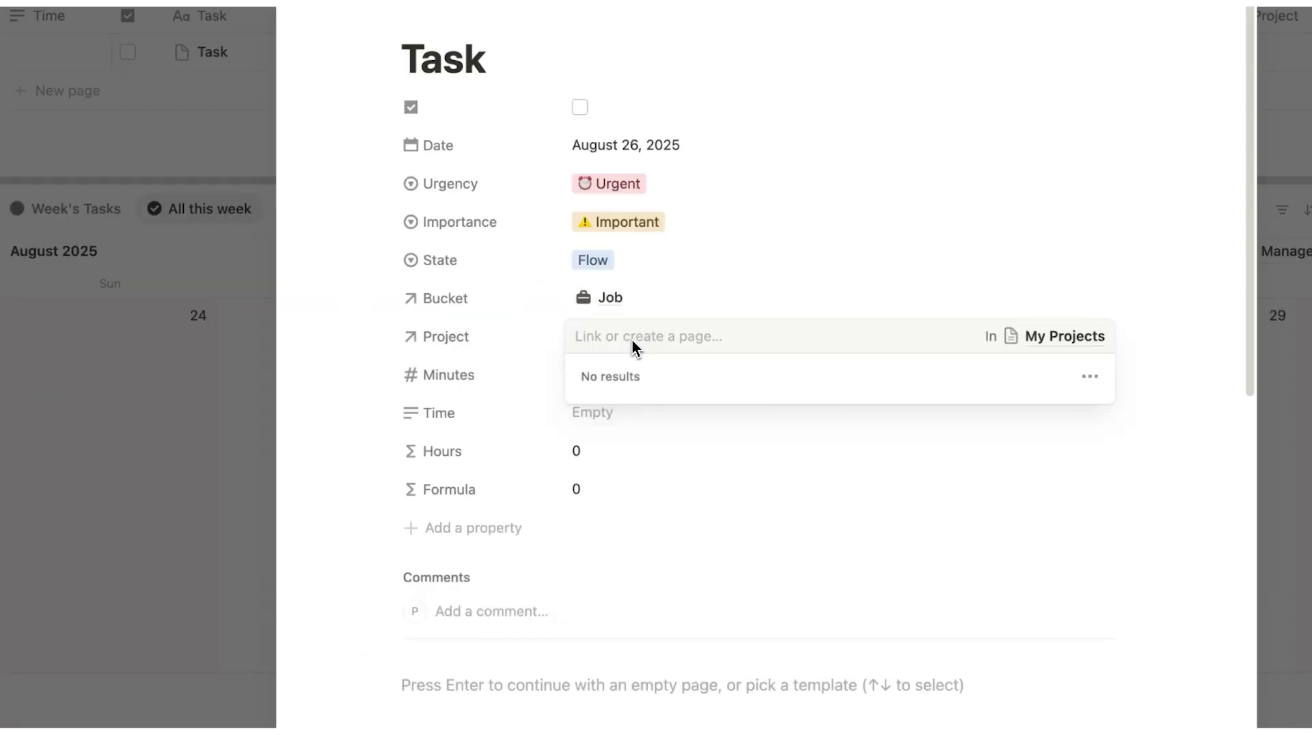
type("Project 1")
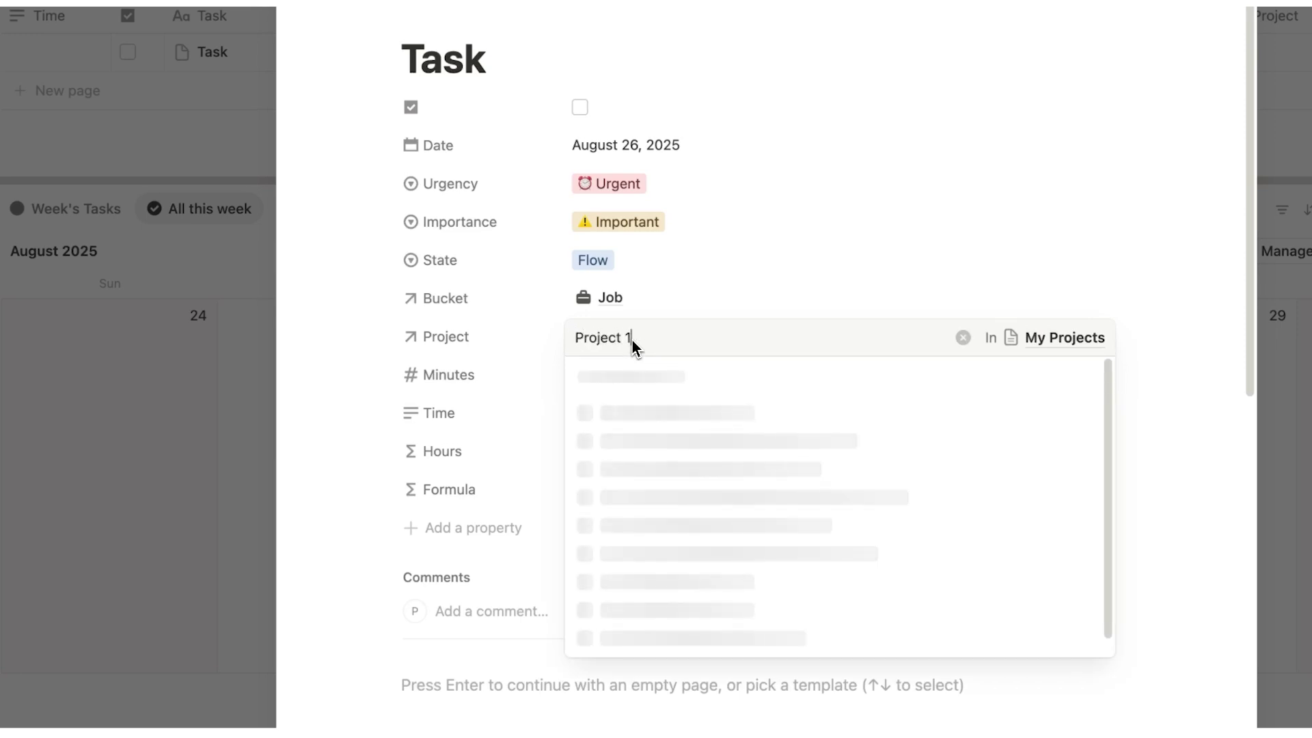
key("Return")
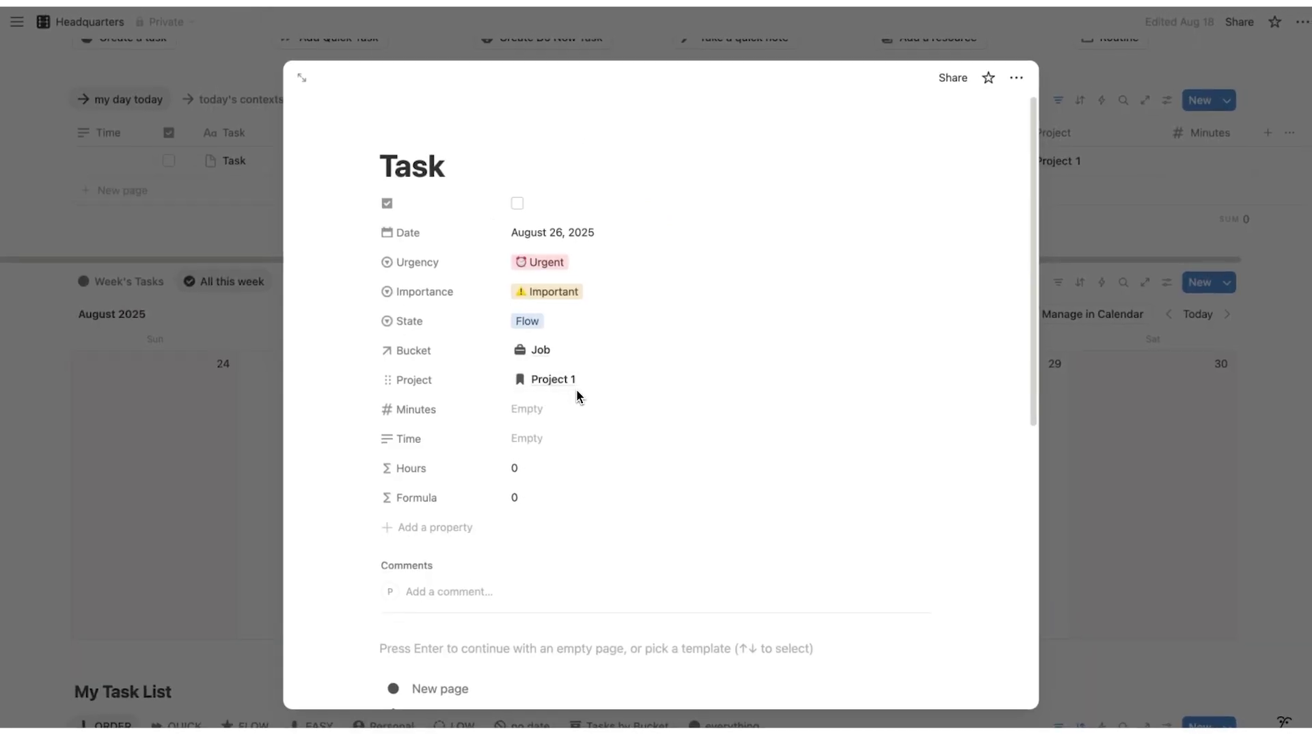
- Close the task page and switch to the Week's Tasks calendar view
left_click(1134, 307)
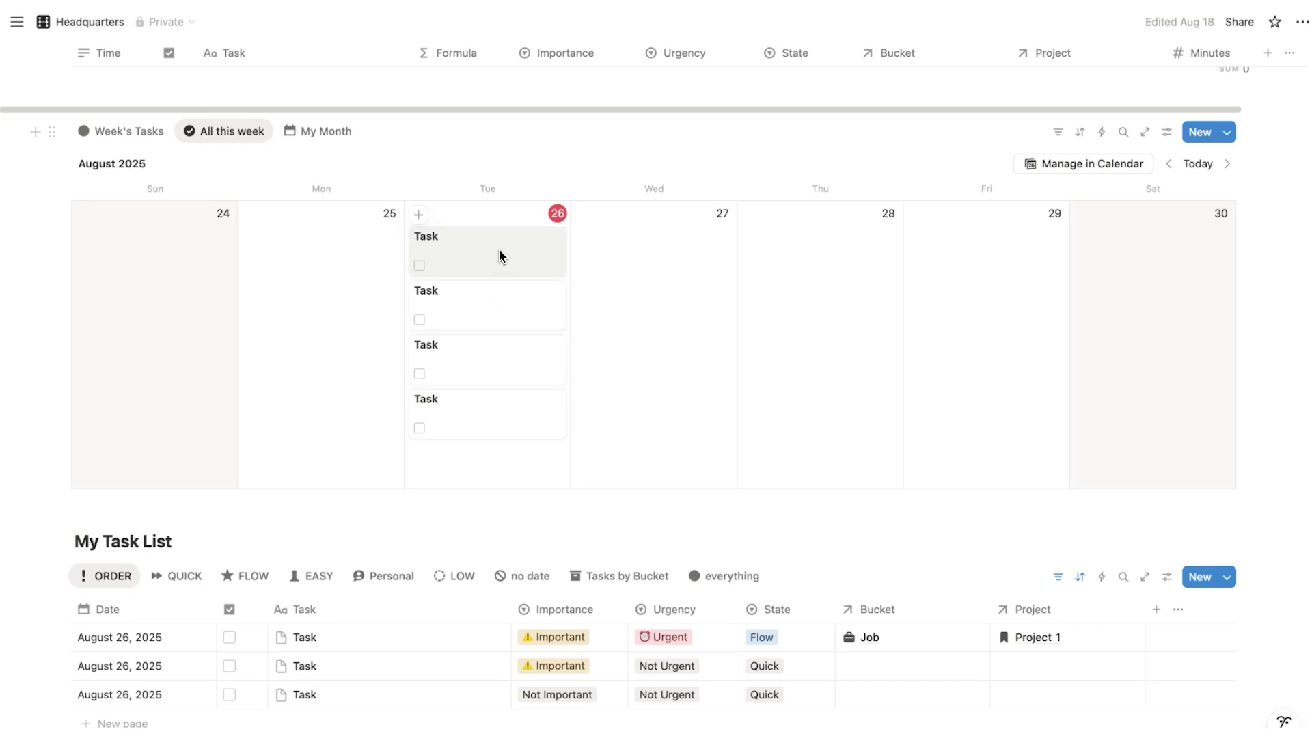
left_click(103, 131)
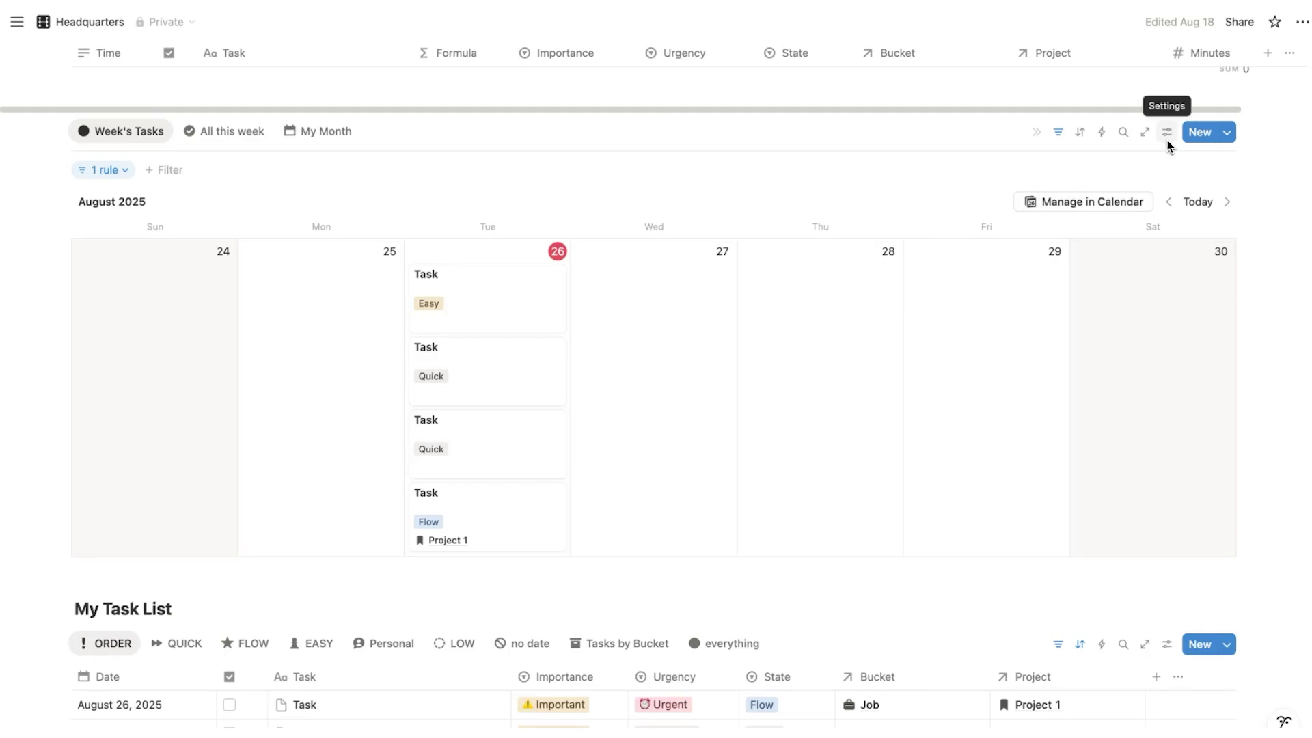
- Replace the State-based conditional colour rule with one based on Importance
left_click(1167, 134)
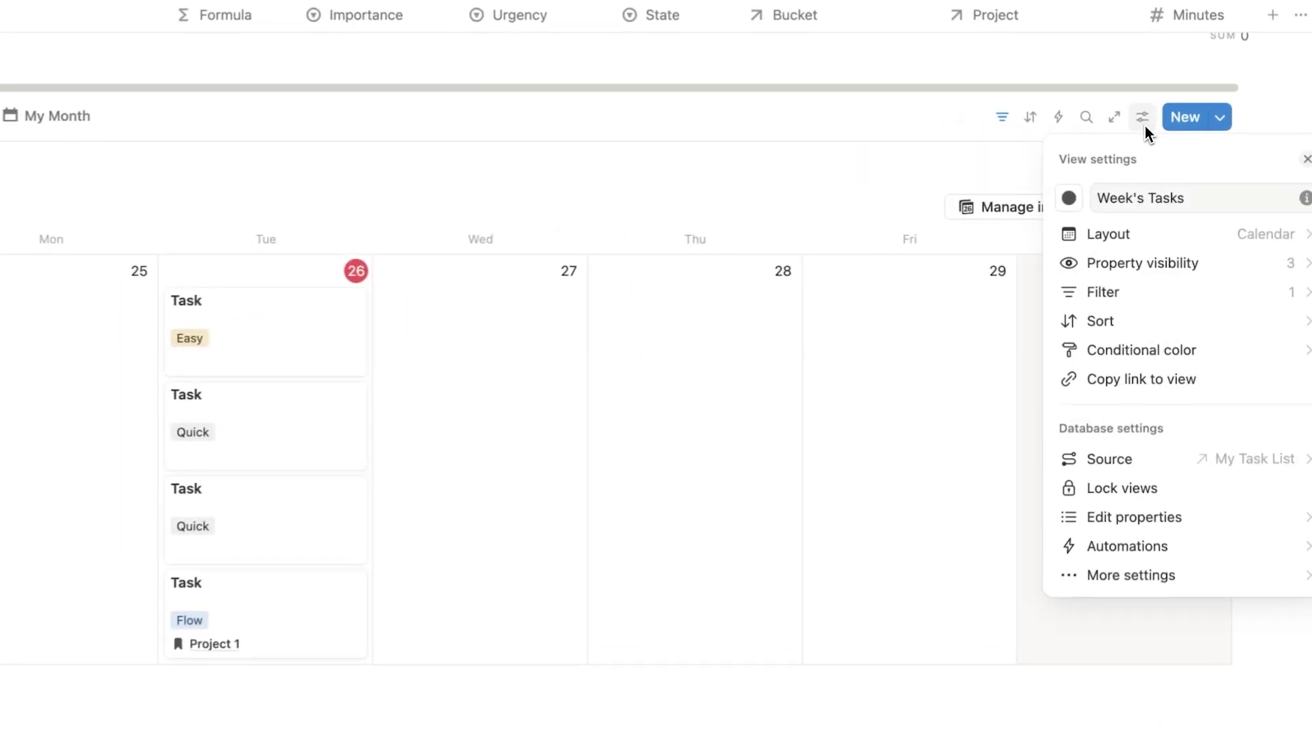
left_click(1193, 352)
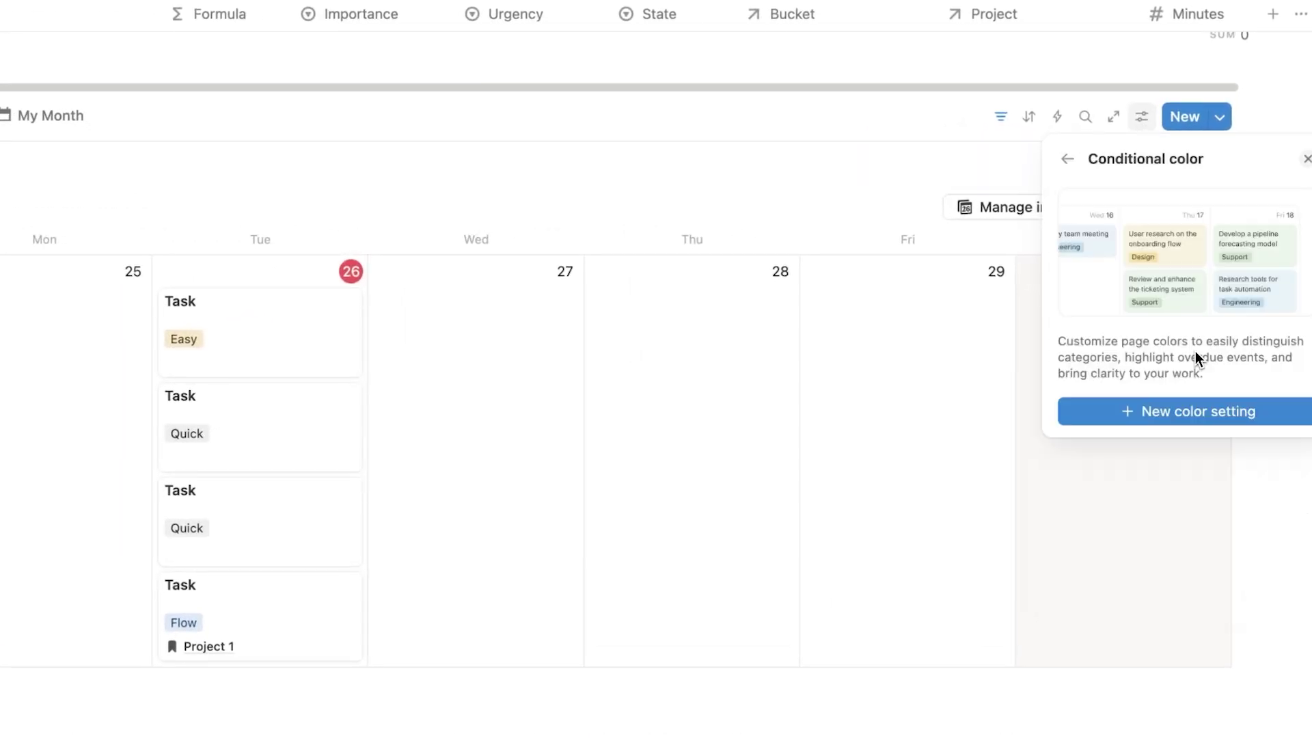
left_click(1165, 414)
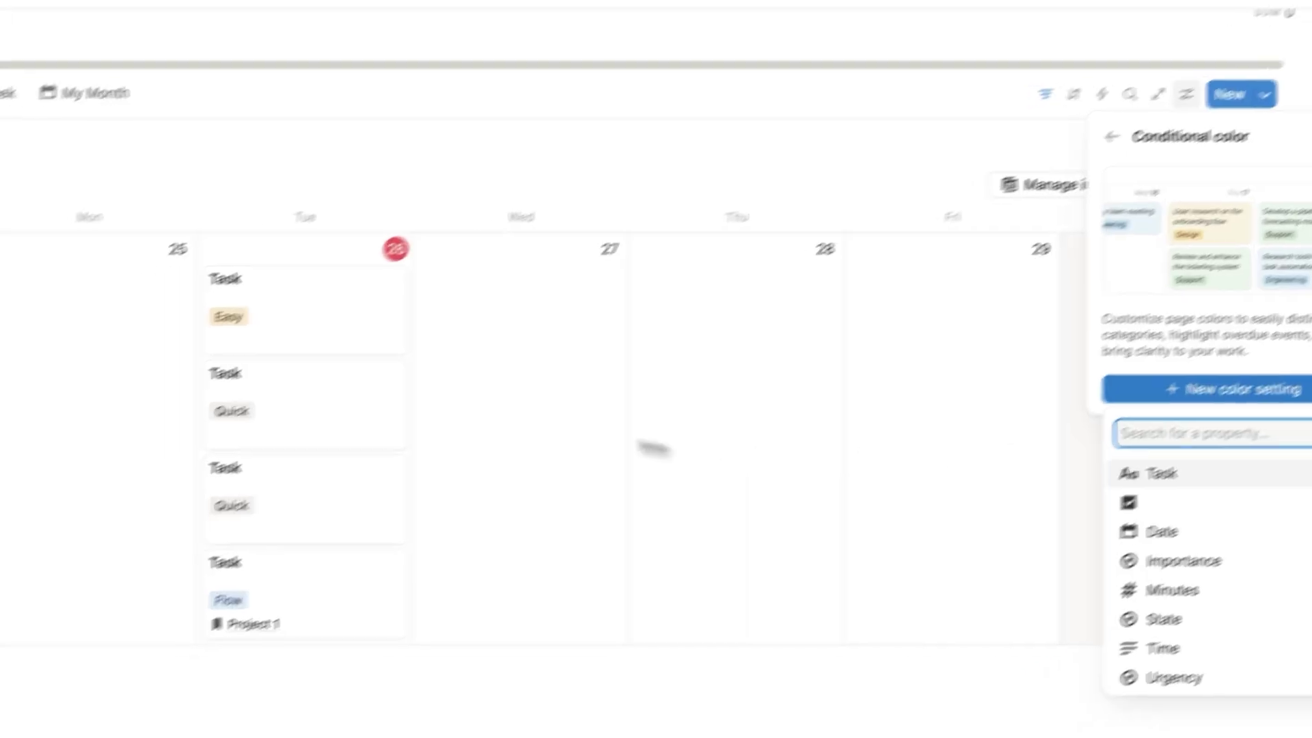
left_click(1241, 578)
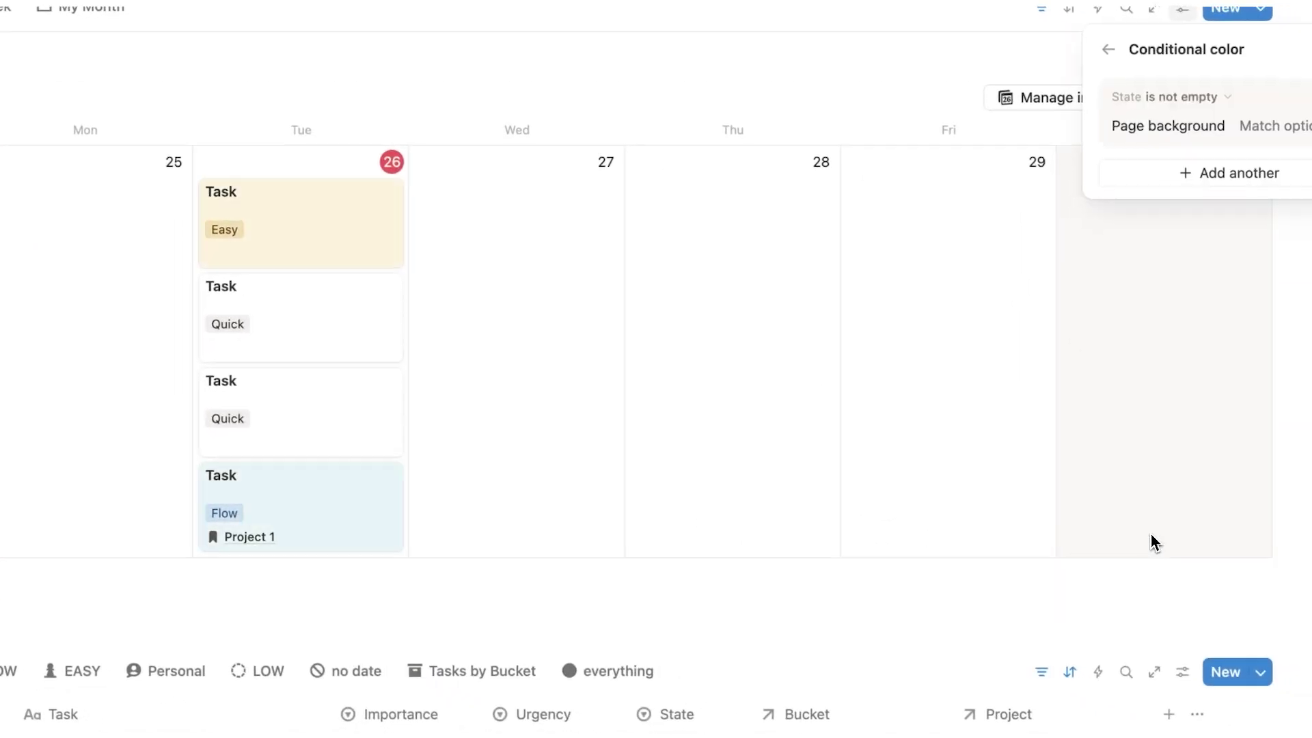
key("Escape")
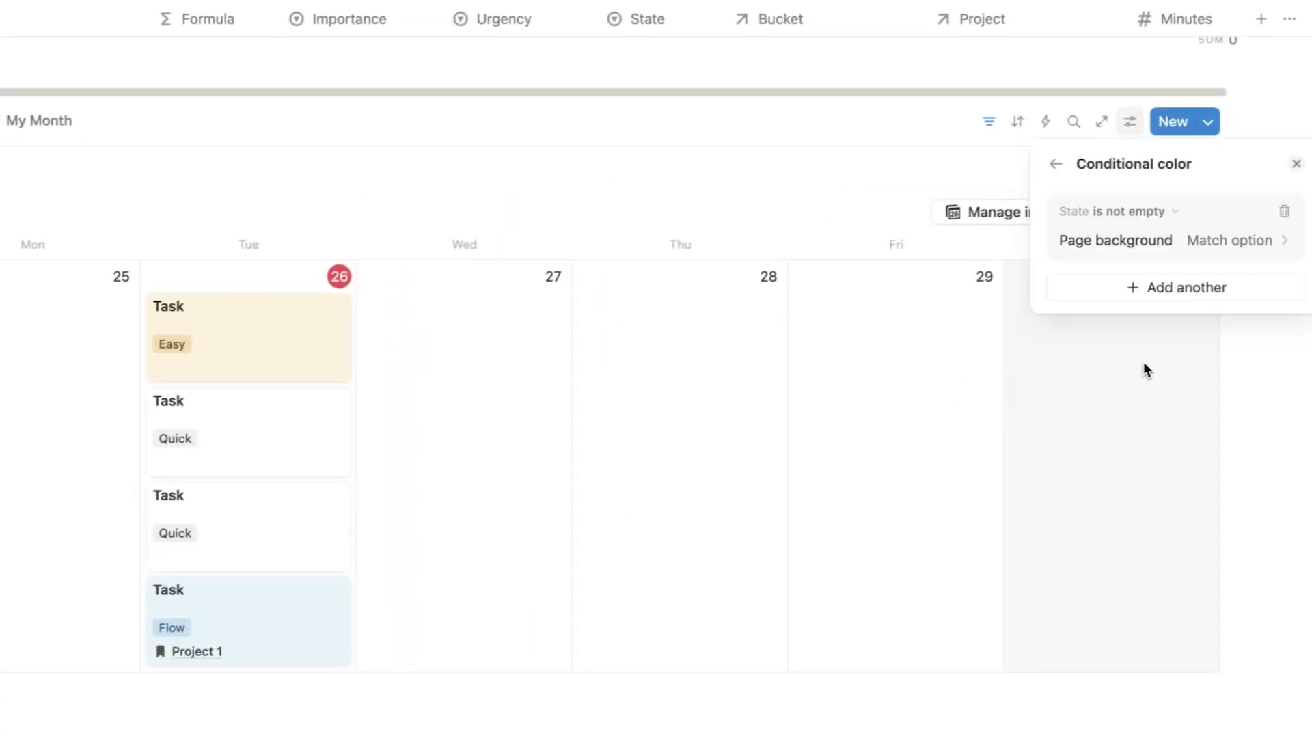
left_click(1274, 213)
left_click(1196, 220)
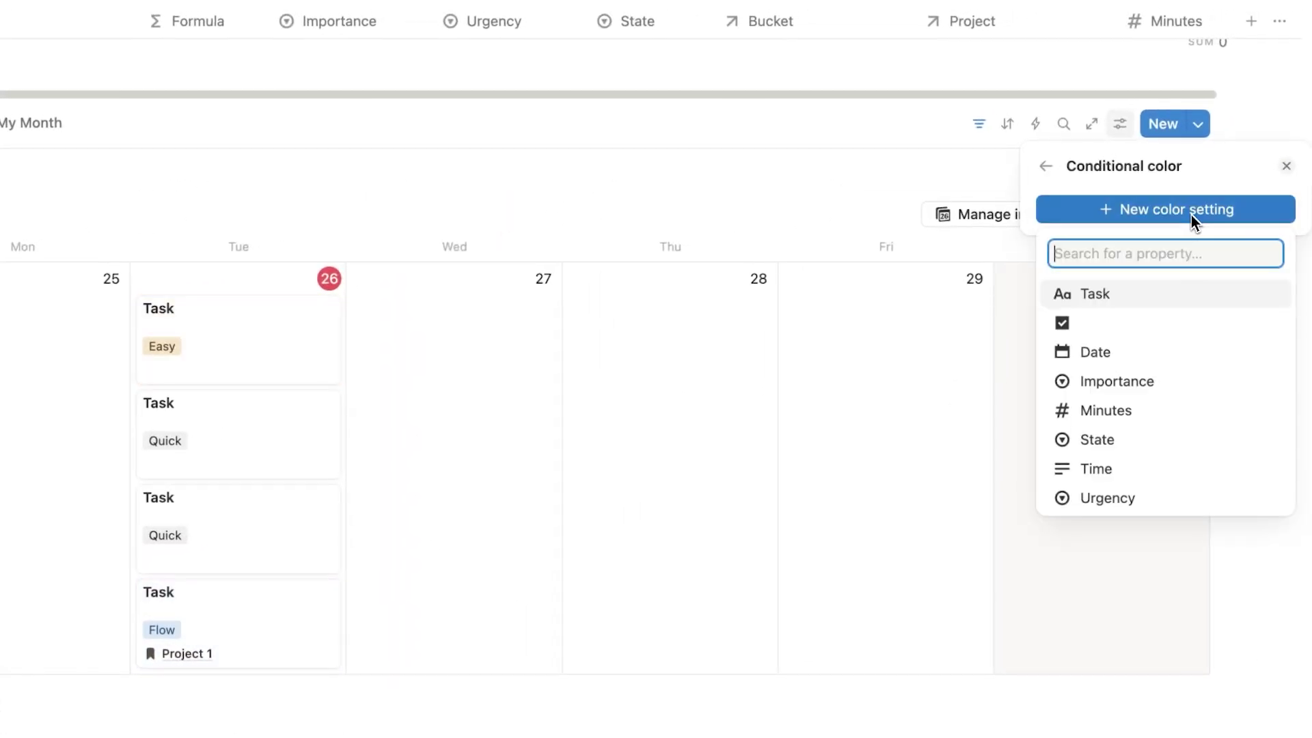
left_click(1153, 382)
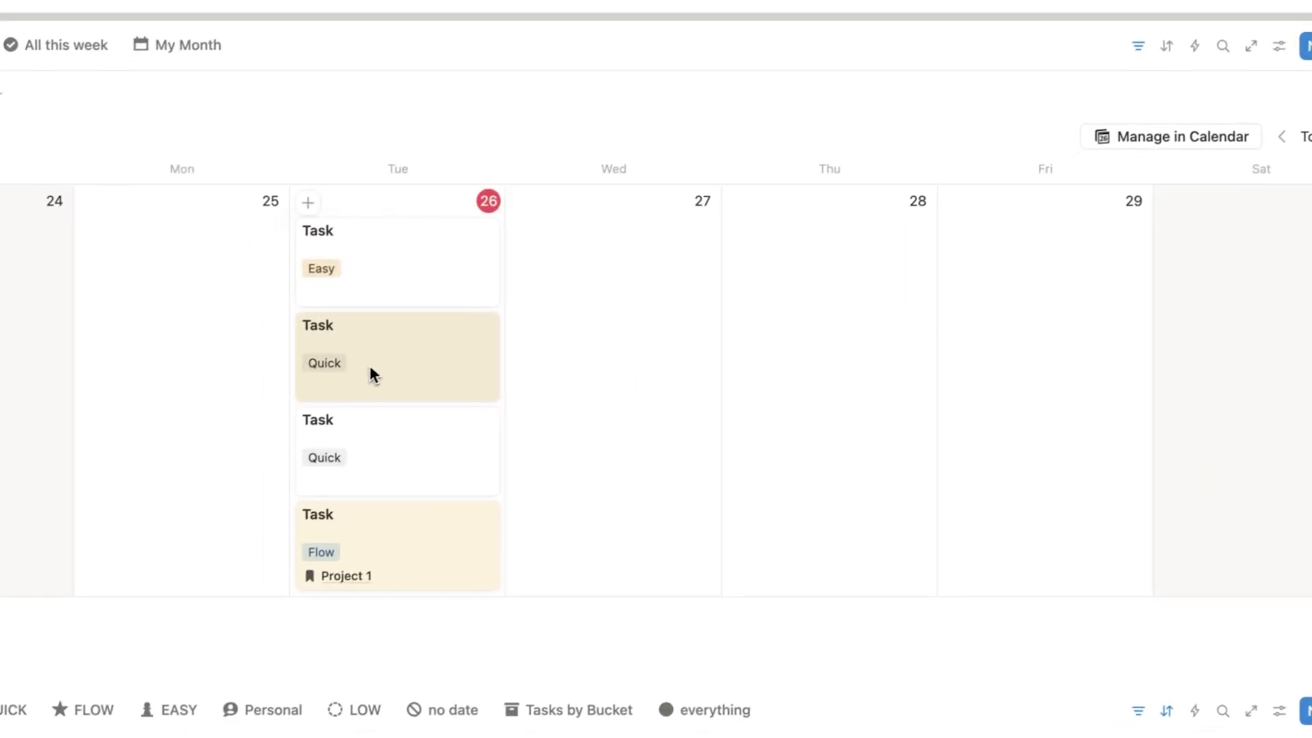
- Inspect the Quick and Easy task pages' properties, then return to the calendar
left_click(465, 356)
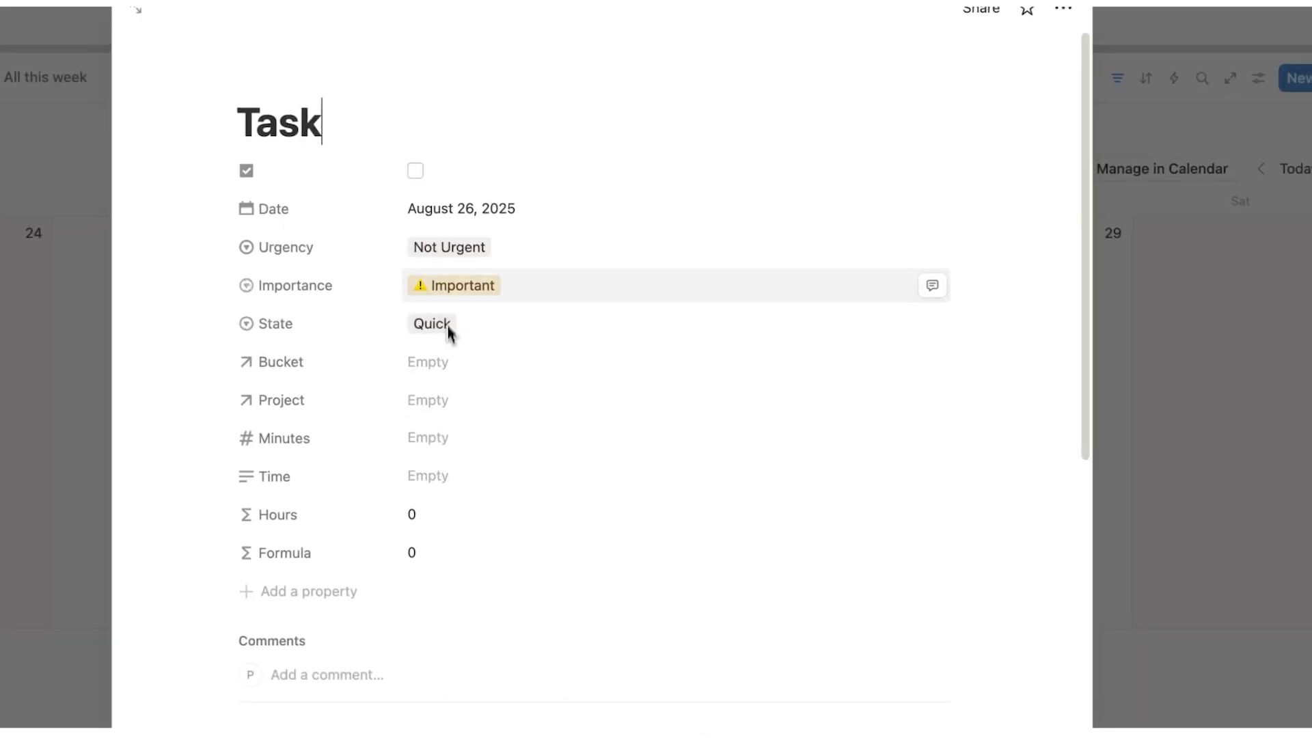
left_click(1131, 355)
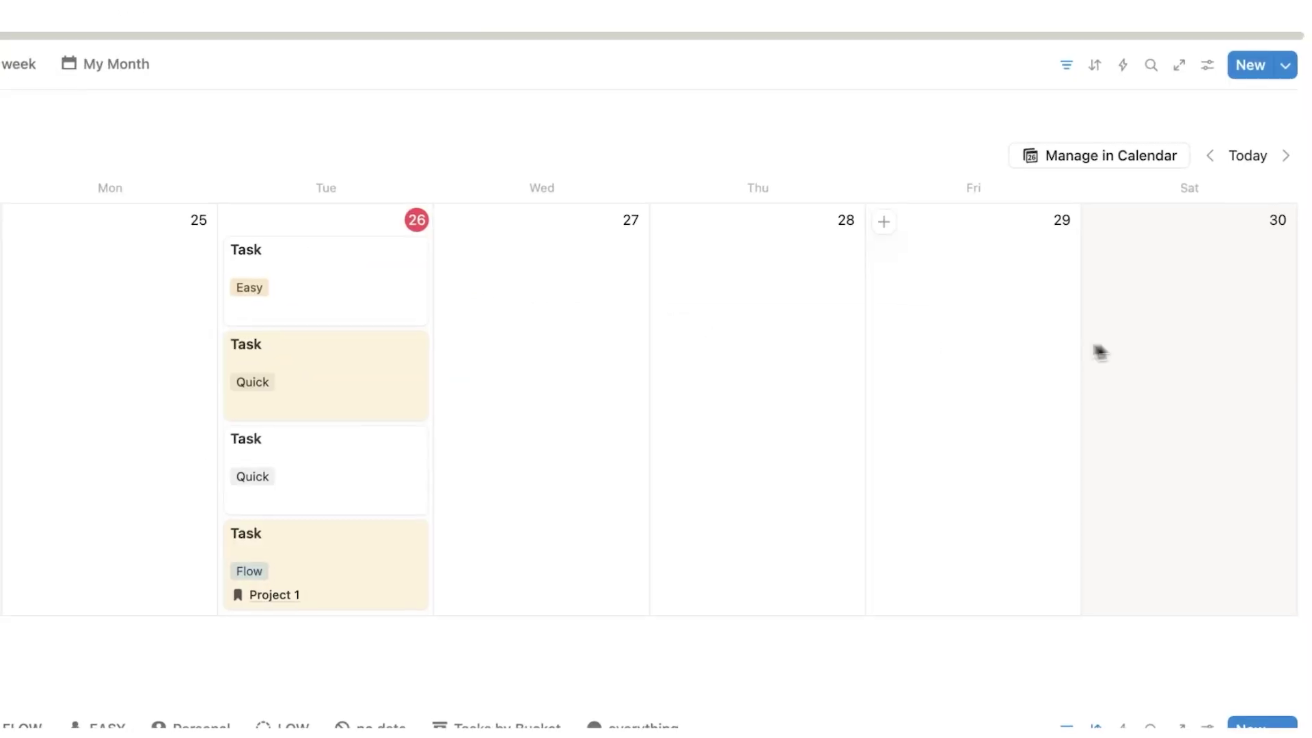
left_click(418, 293)
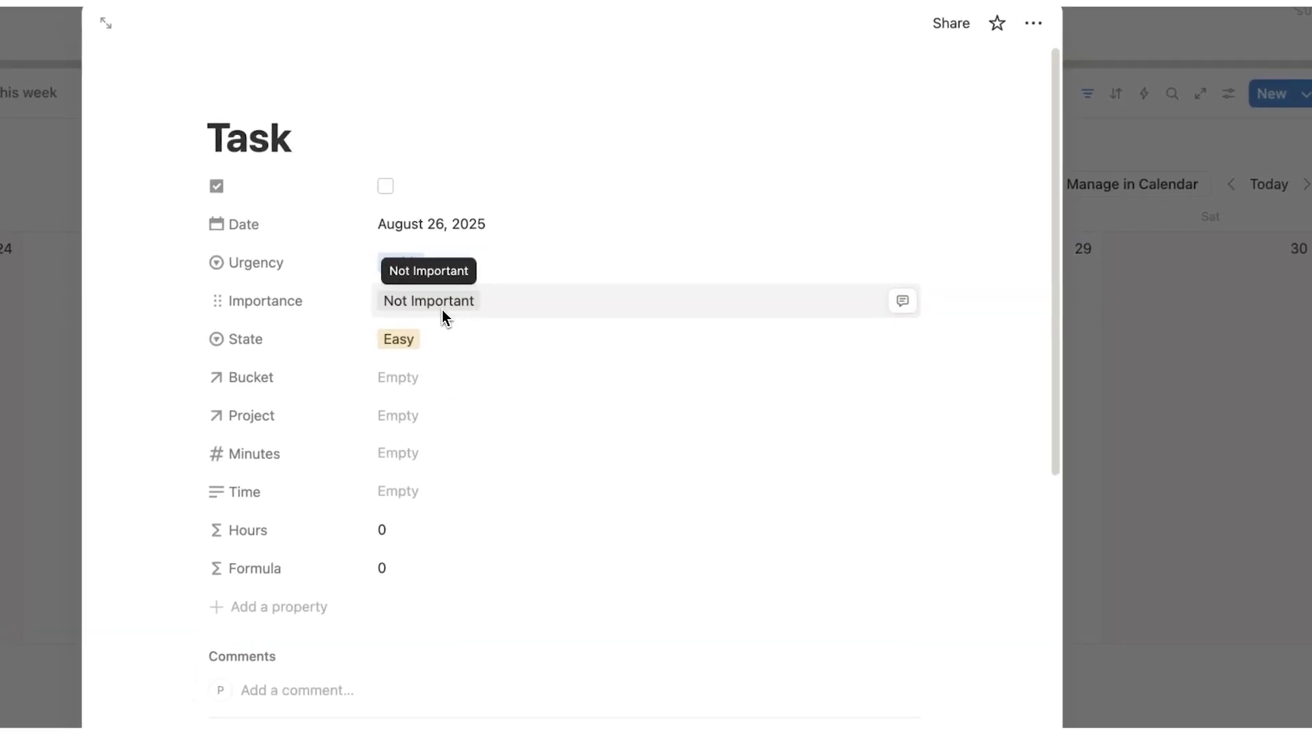
left_click(1122, 362)
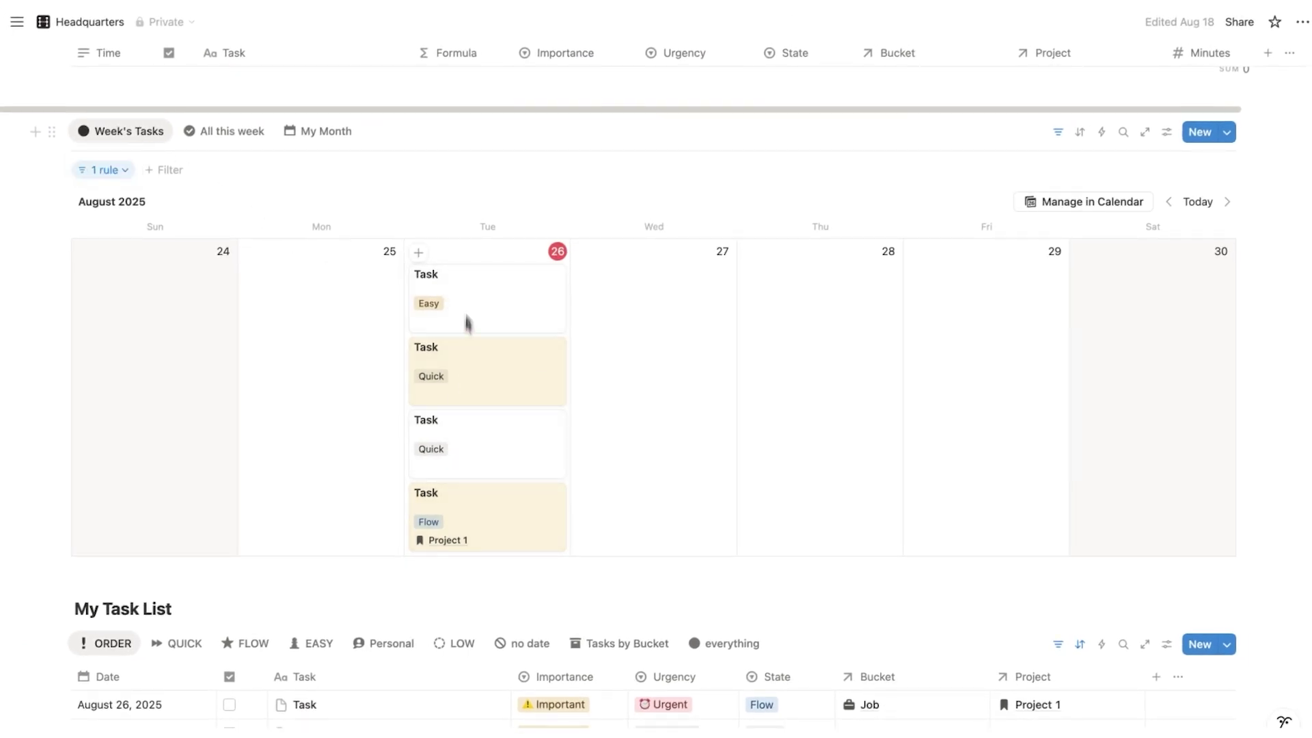
- Mark the Quick task as done and switch to the All this week calendar view
left_click(506, 459)
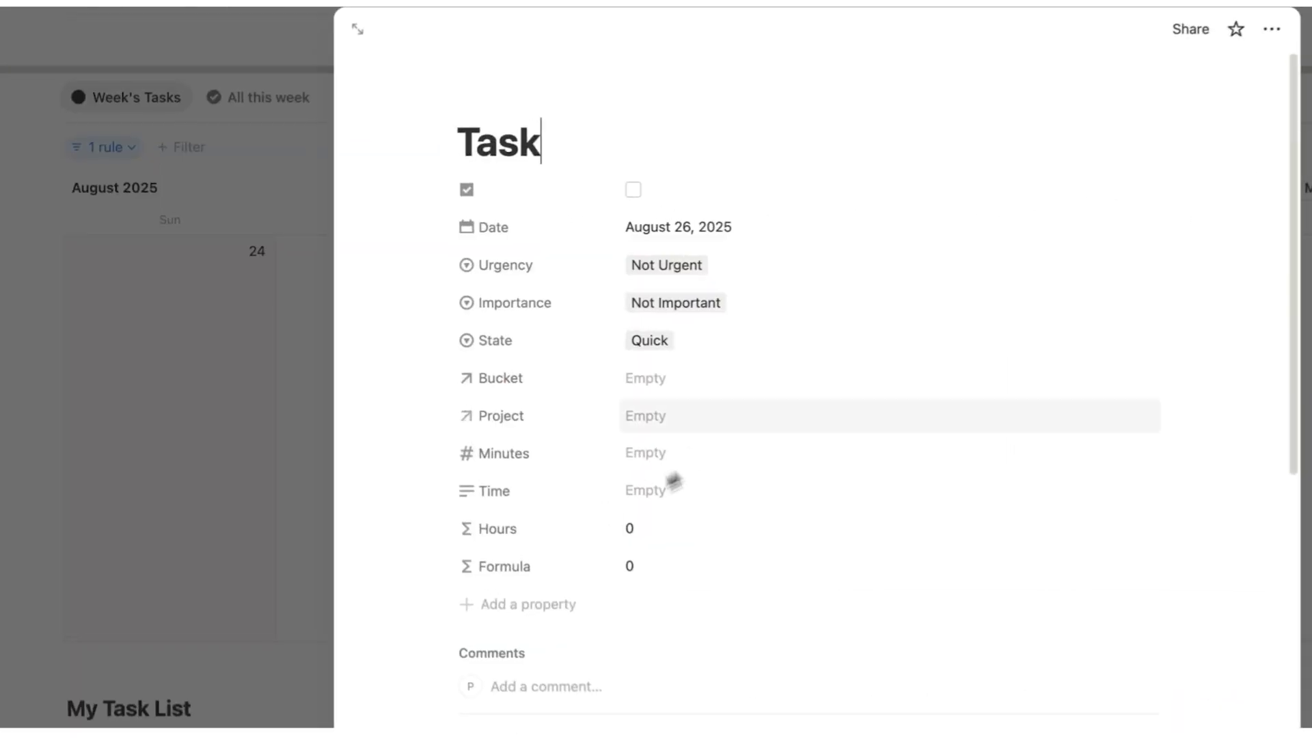
left_click(633, 189)
left_click(199, 318)
left_click(243, 104)
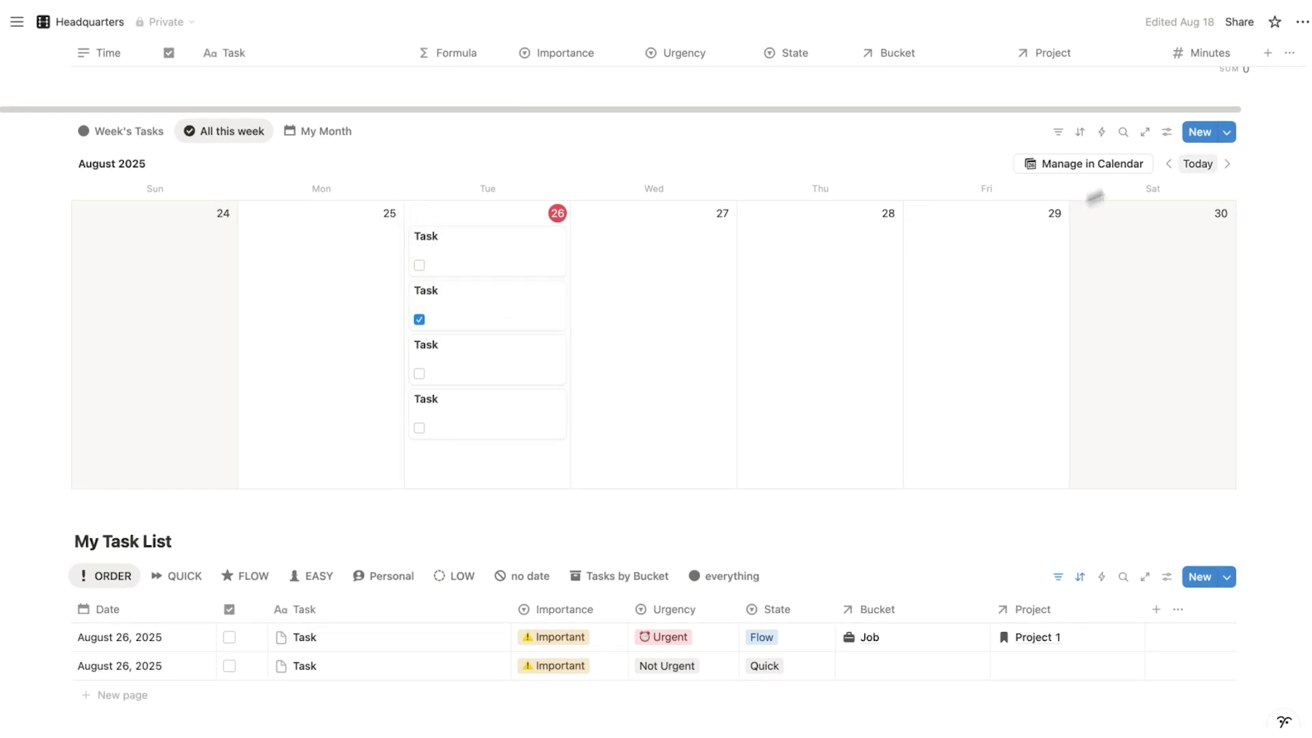
- Add a conditional colour rule giving tasks whose checkbox is Checked a green background
left_click(1166, 132)
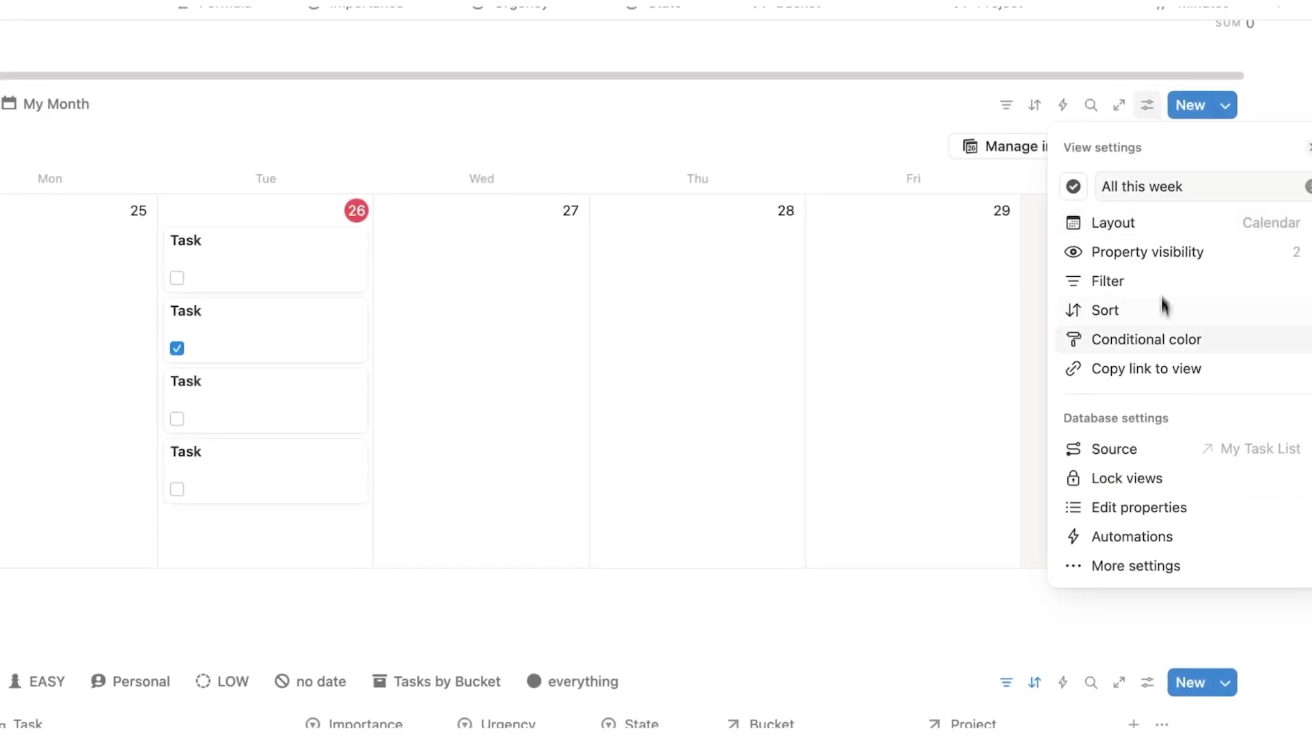
left_click(1165, 339)
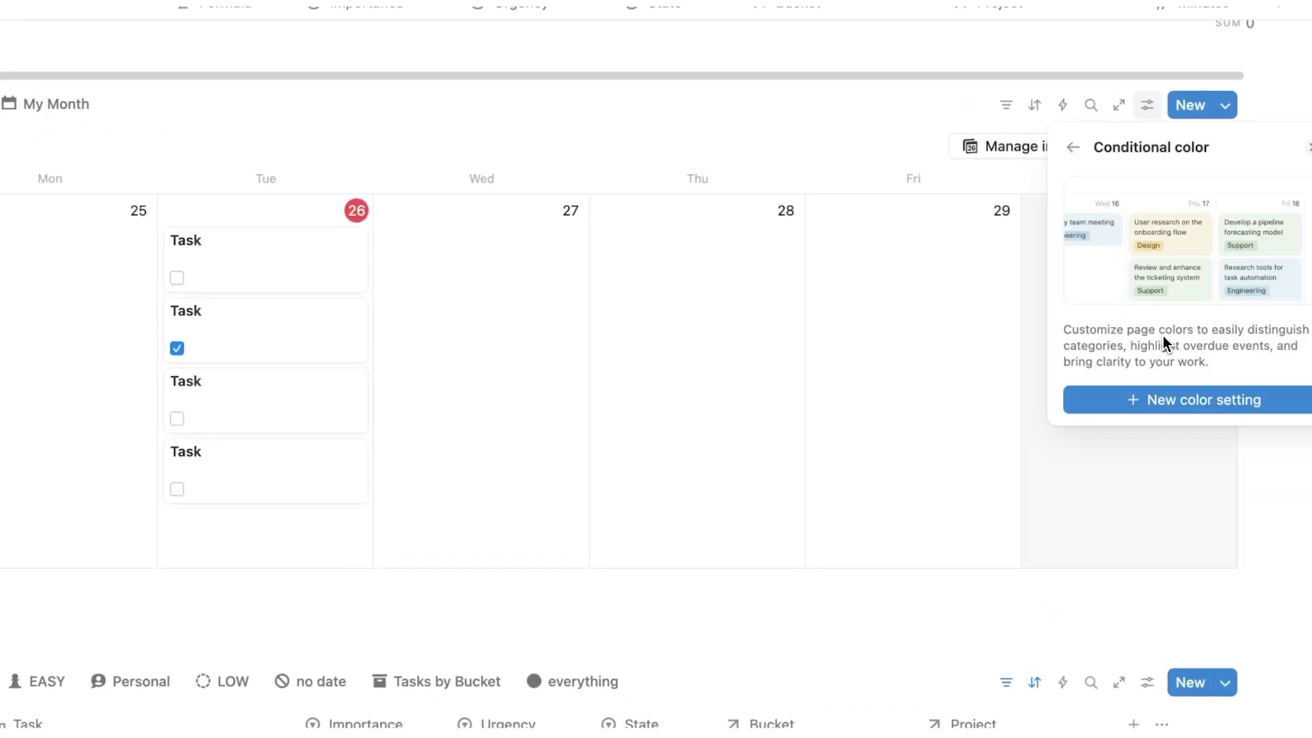
left_click(1158, 404)
left_click(1142, 513)
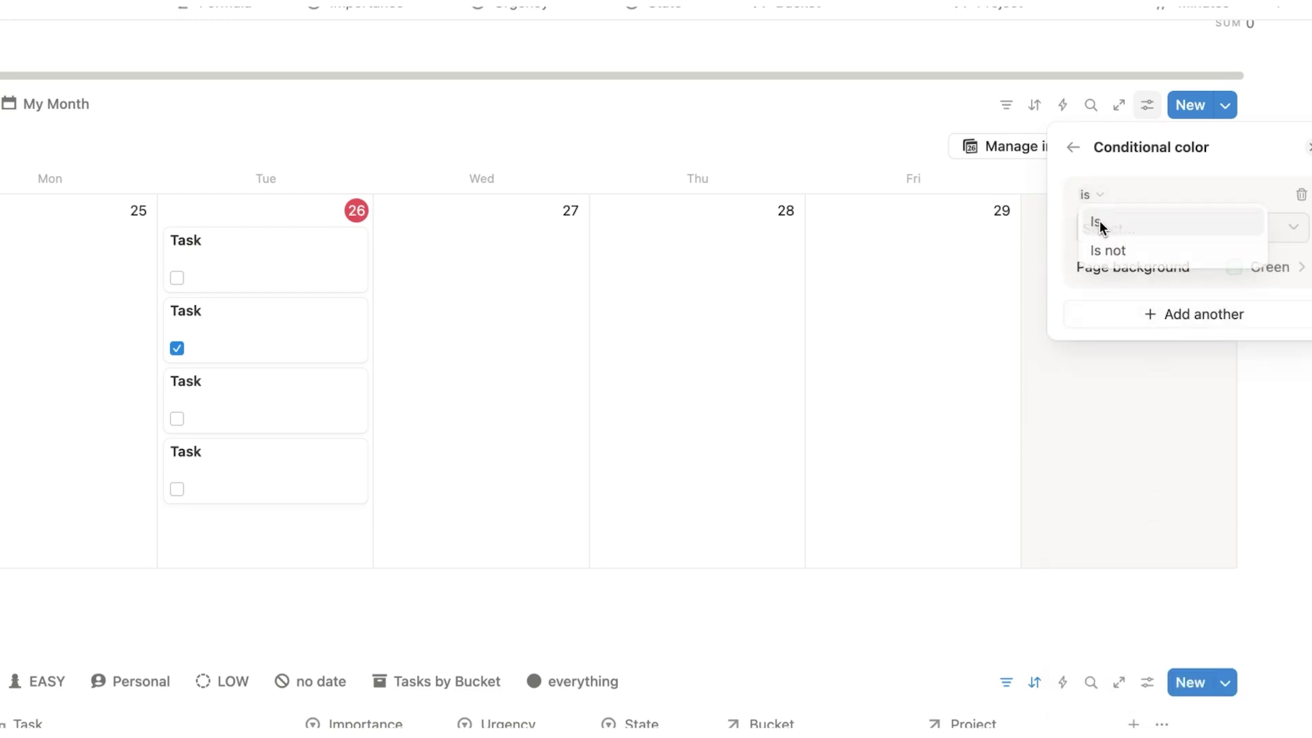
left_click(1100, 220)
left_click(1121, 227)
left_click(1115, 295)
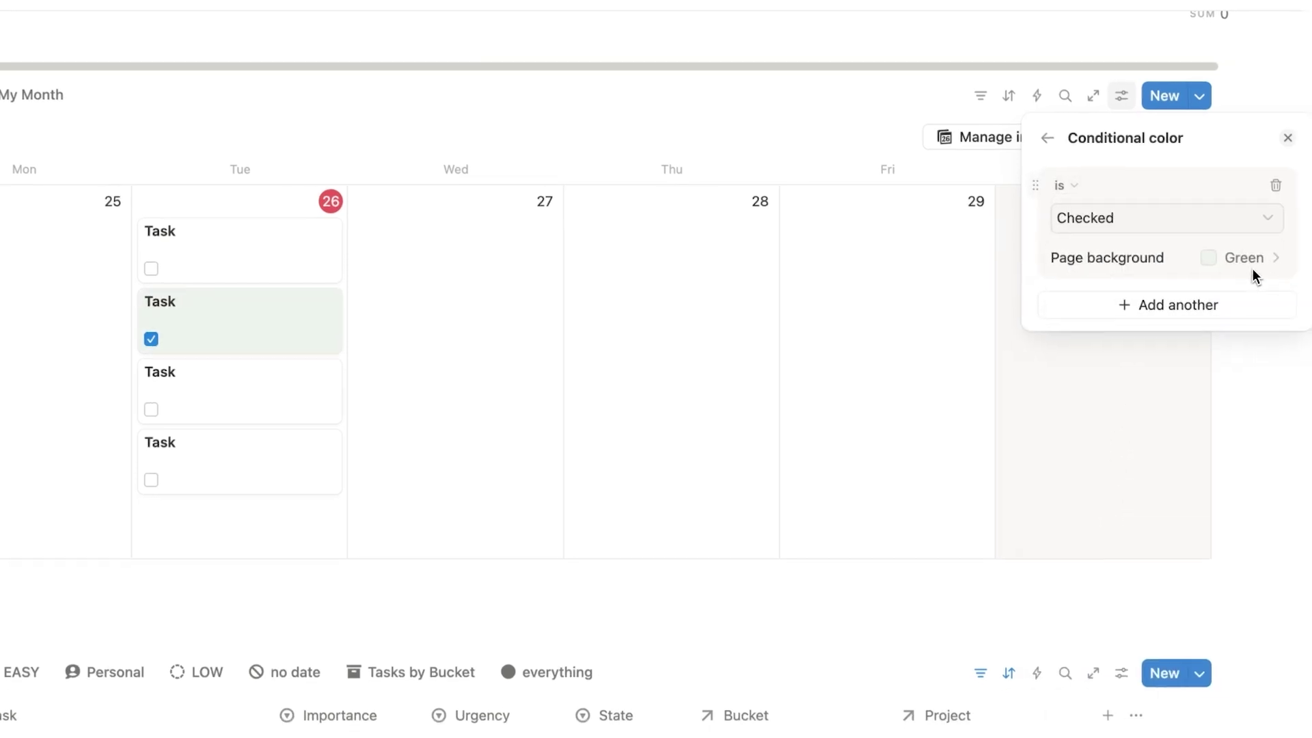
left_click(1274, 271)
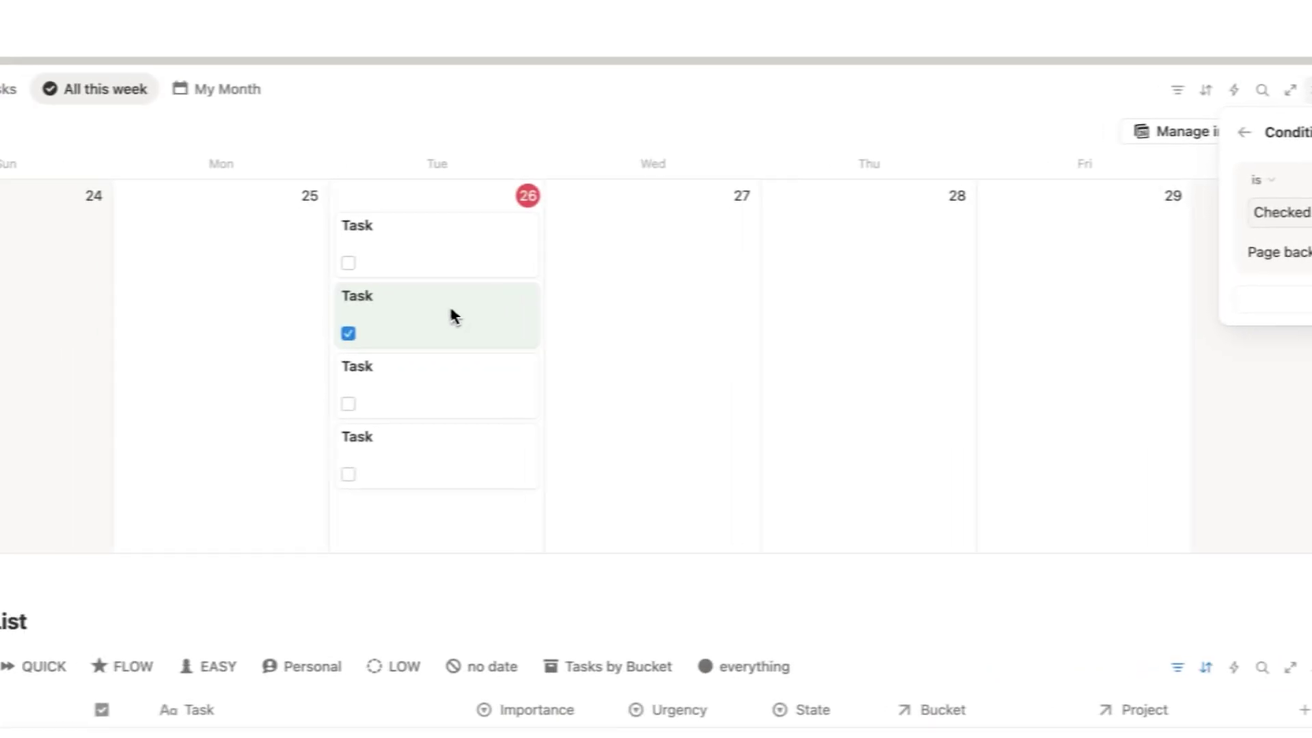
key("Escape")
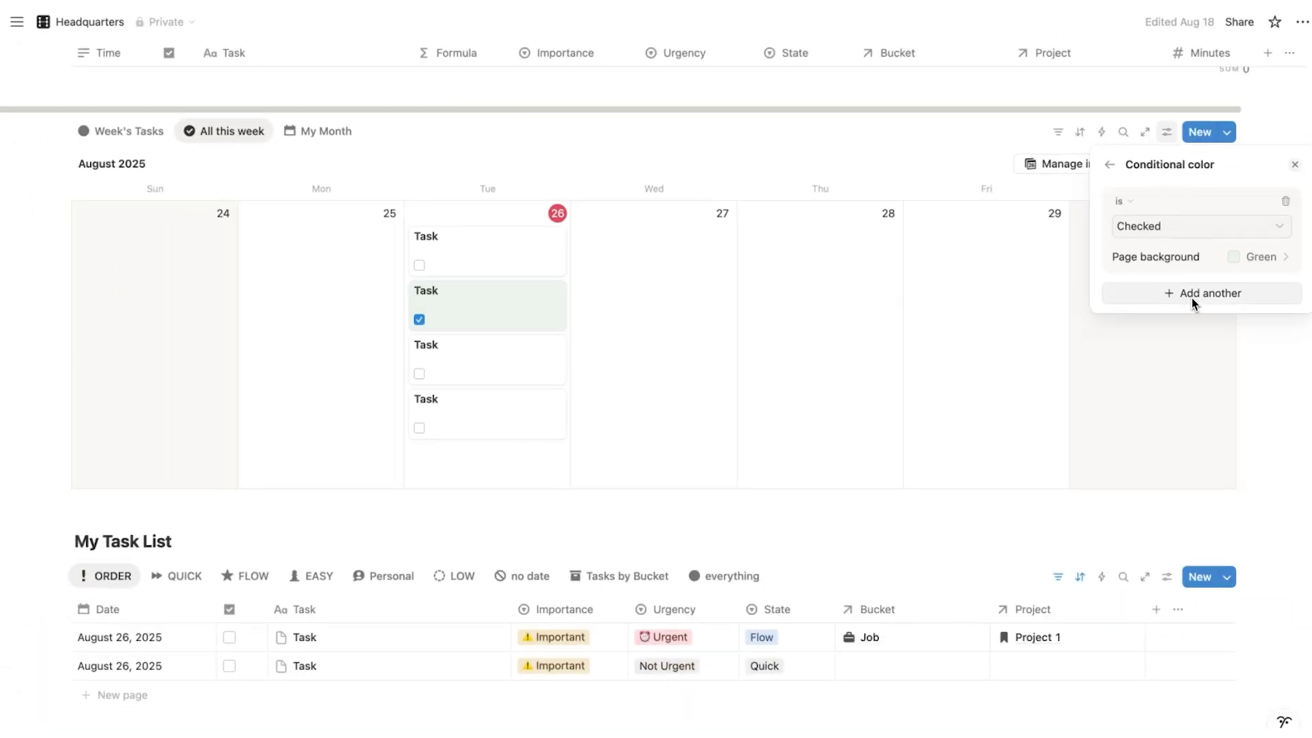
- Add a second colour rule based on Importance and set another task's Importance to Important
left_click(1194, 300)
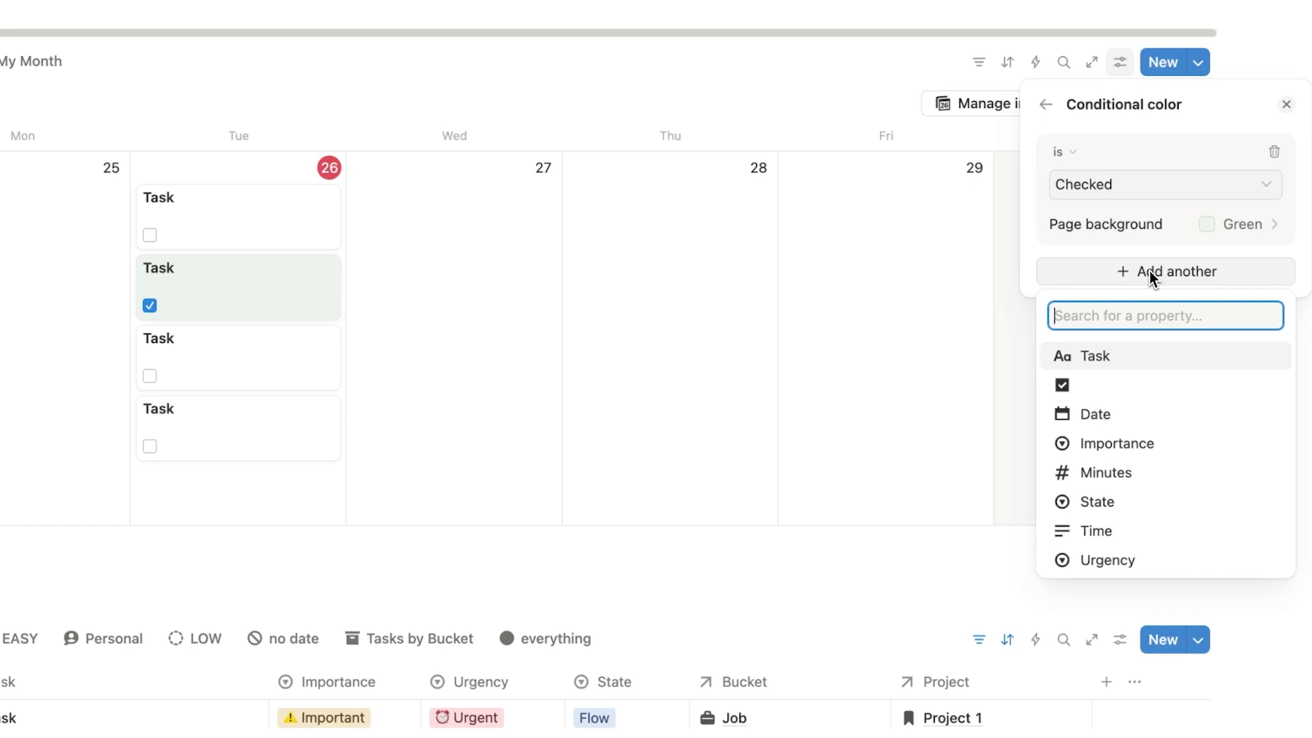
left_click(1116, 443)
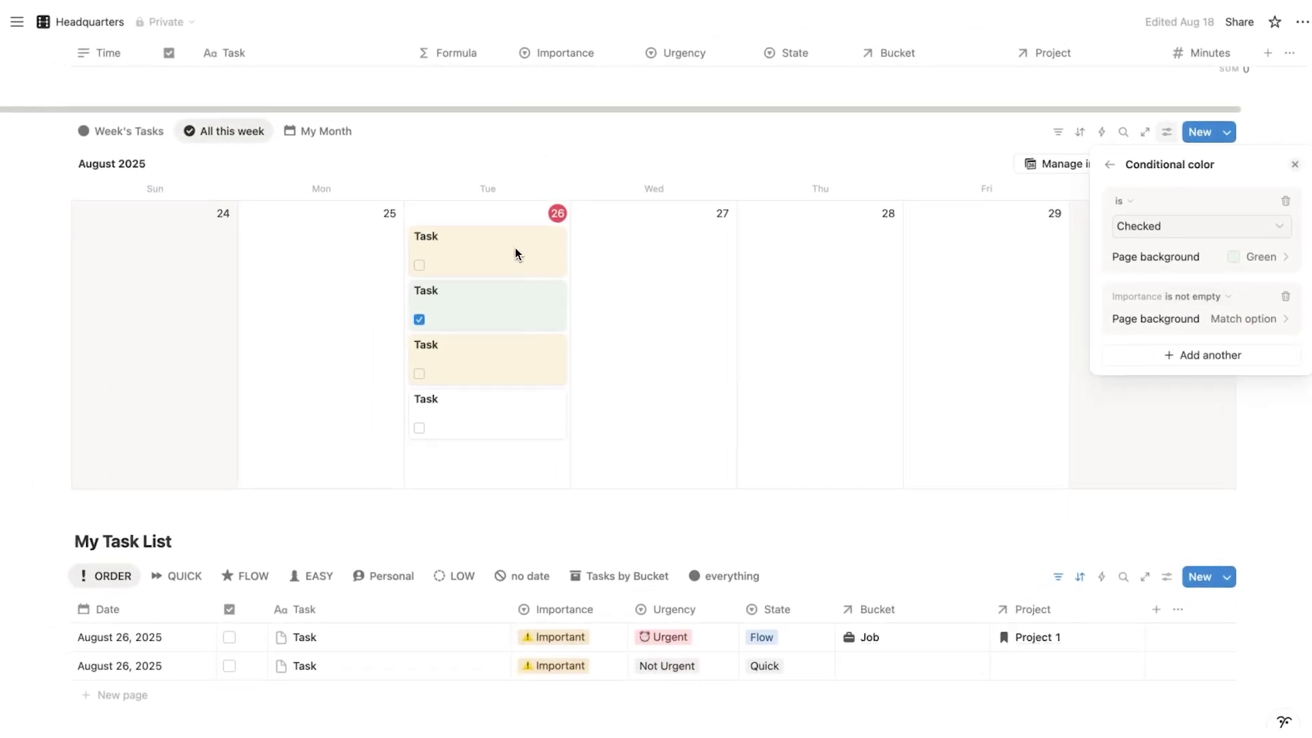
left_click(518, 369)
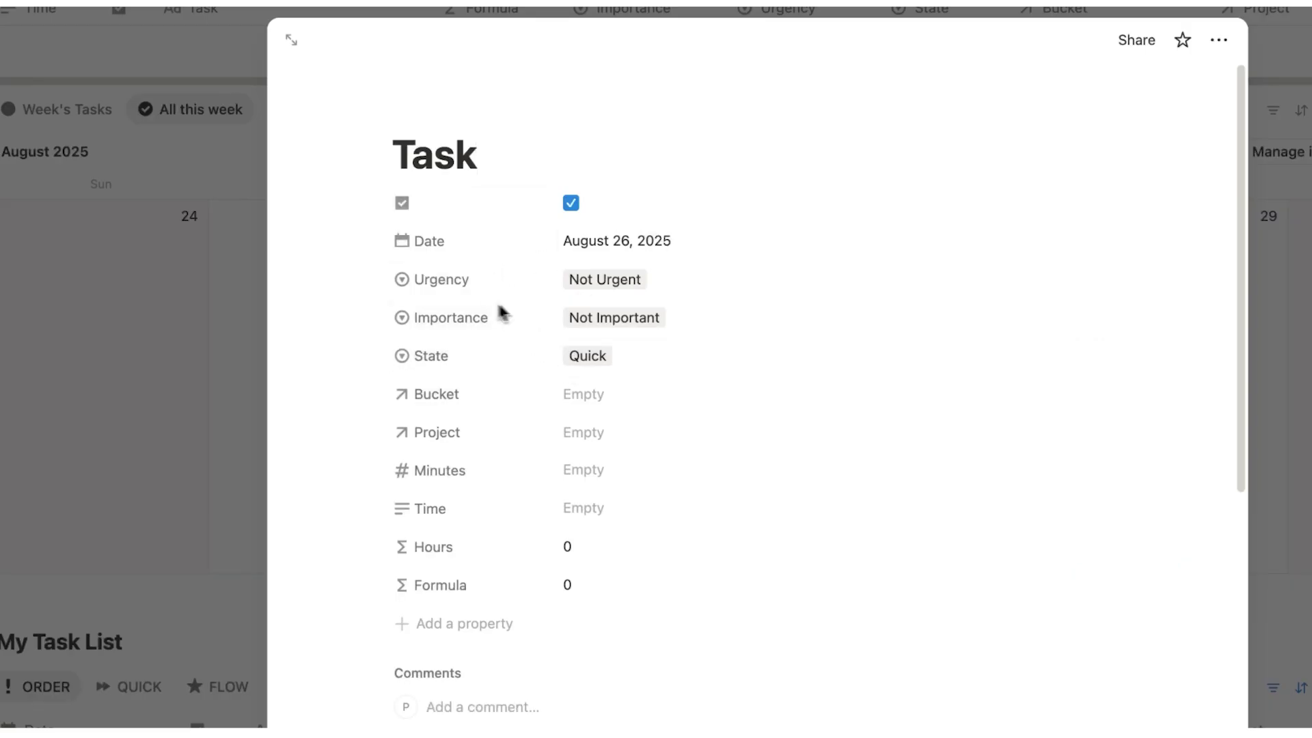
left_click(615, 318)
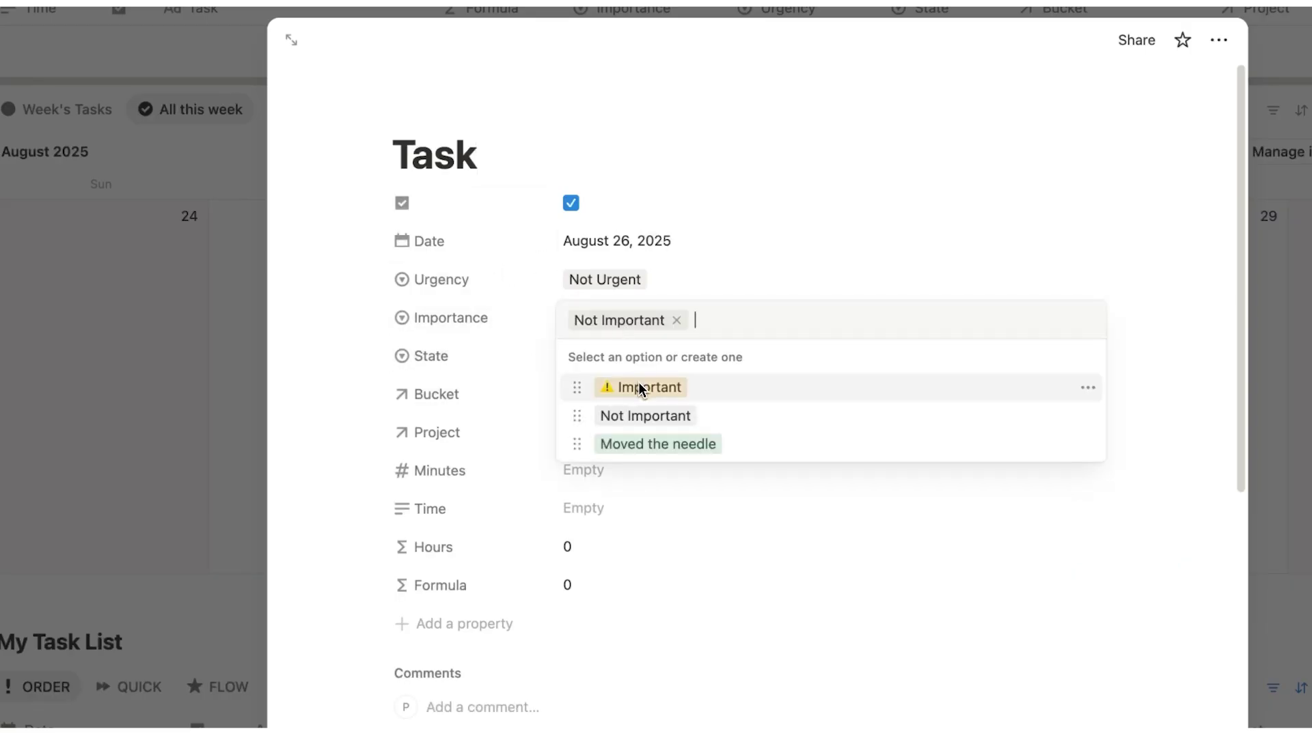
left_click(638, 386)
key("Escape")
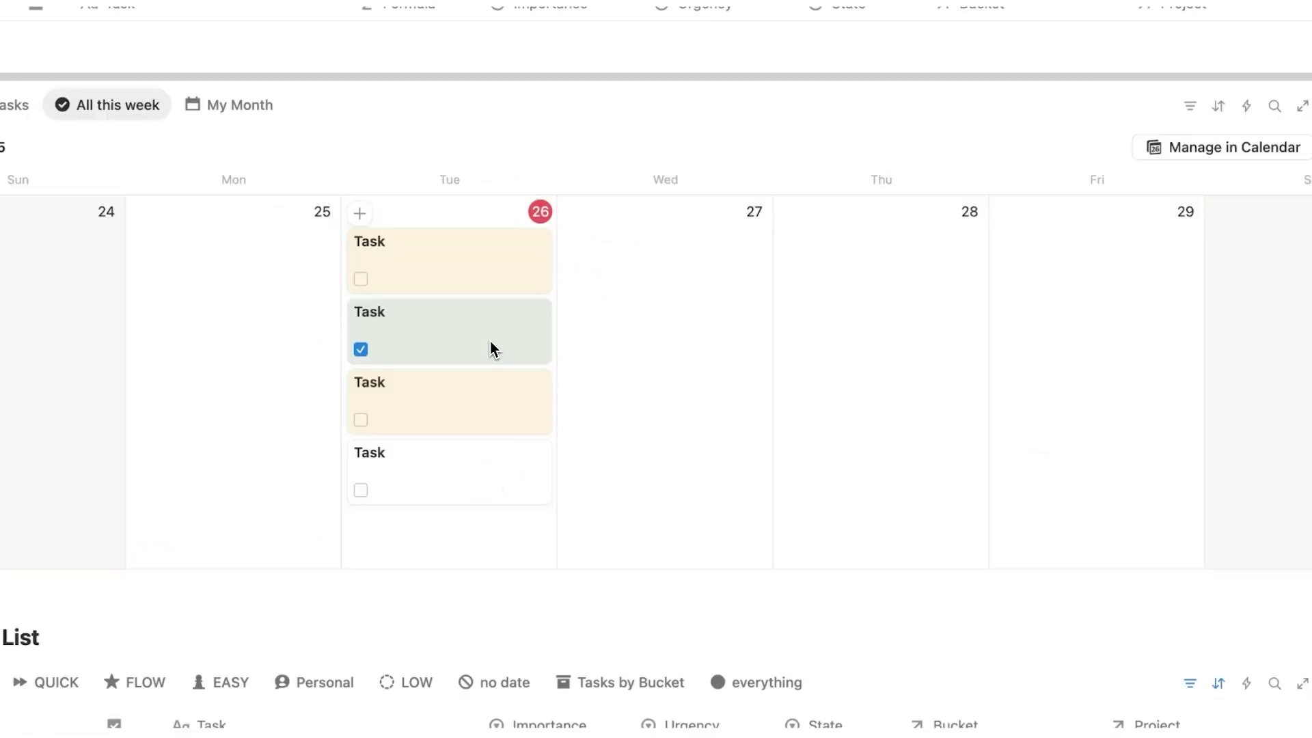
left_click(1120, 146)
- Move the Checked rule below the Importance rule and back to the top, keeping its priority
left_click(1075, 381)
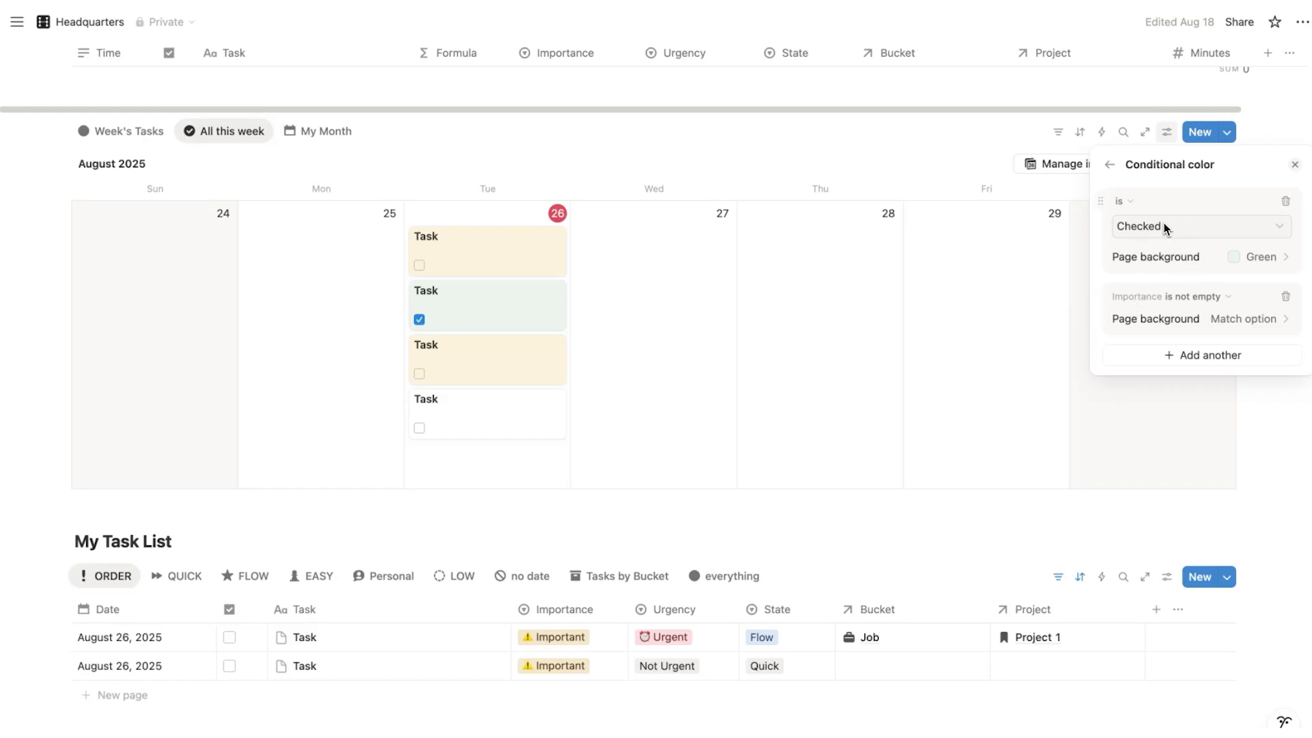
left_click_drag(1100, 201, 1102, 308)
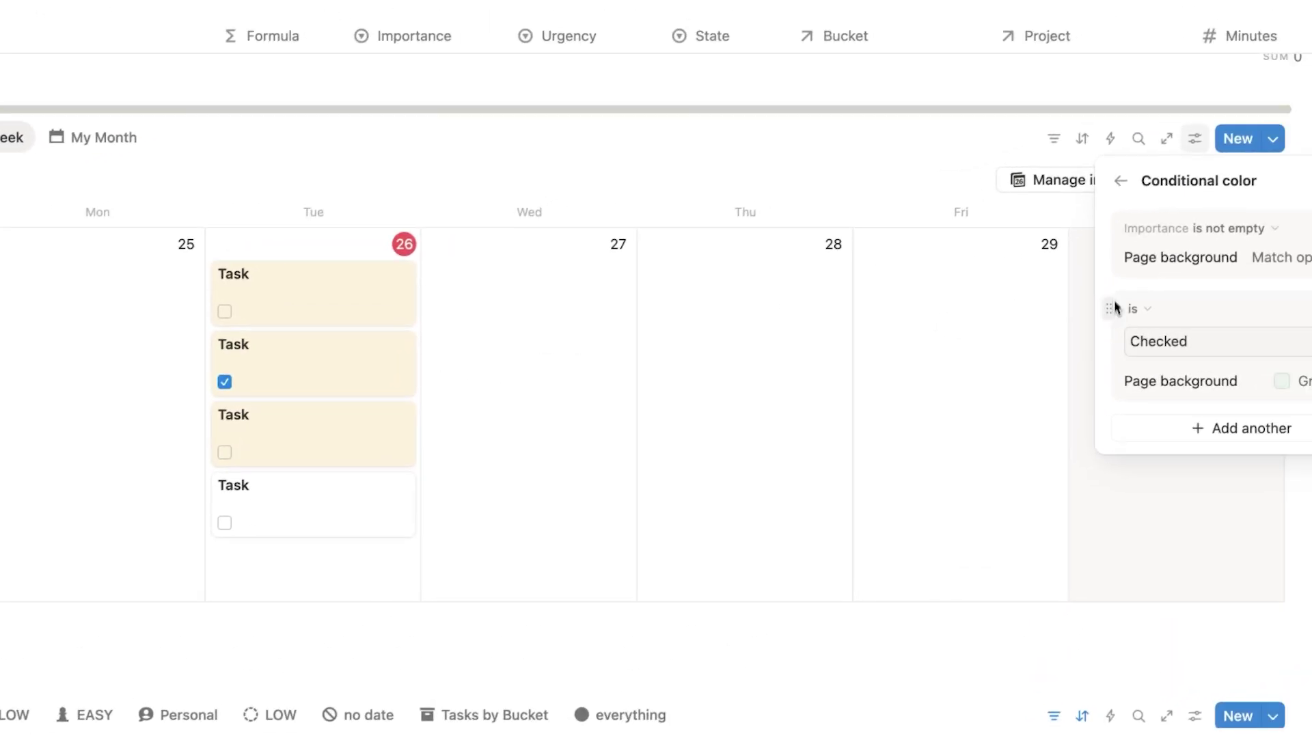
left_click_drag(1114, 307, 1116, 226)
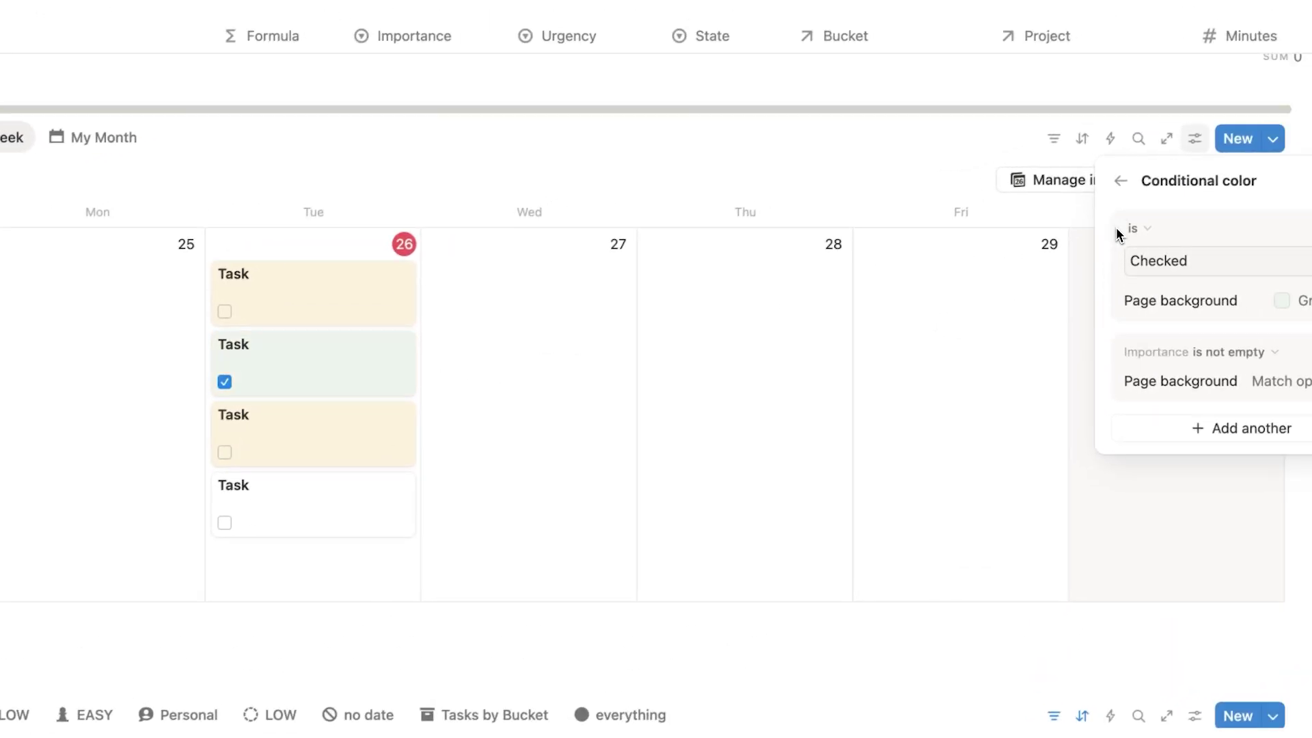
left_click(806, 320)
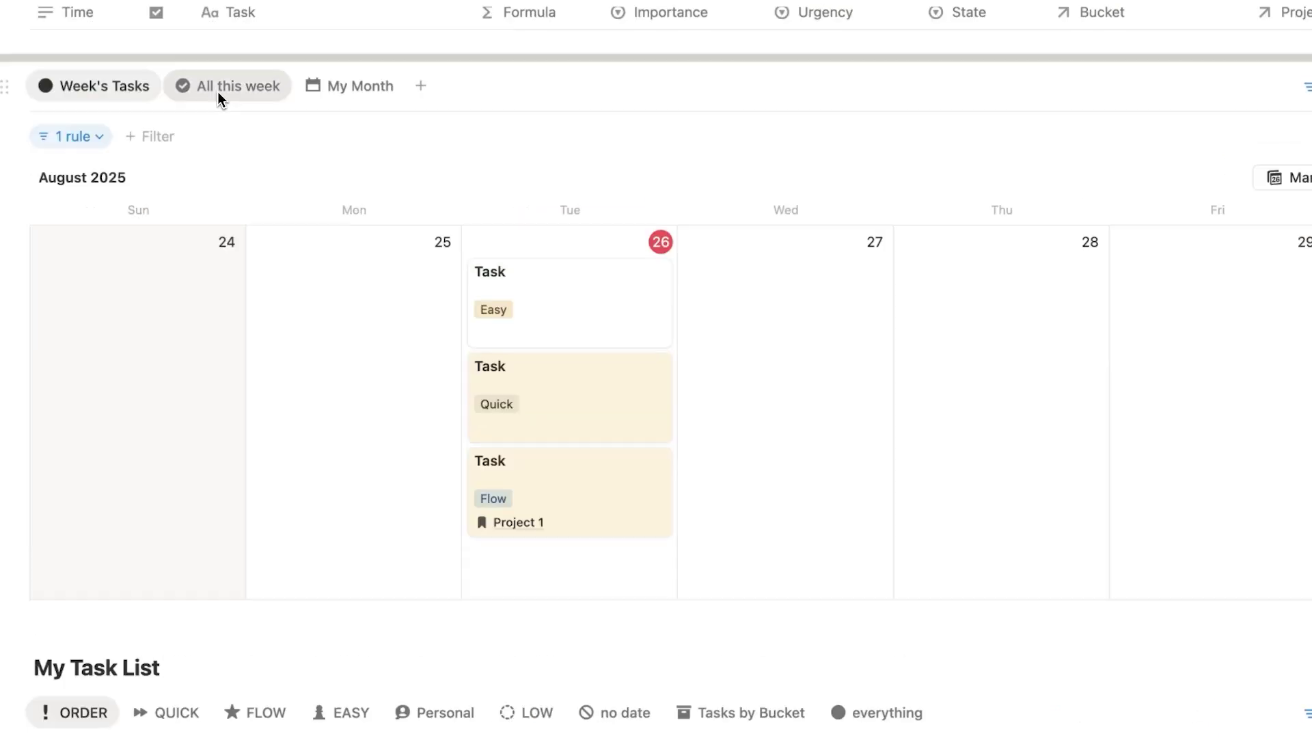
left_click(220, 87)
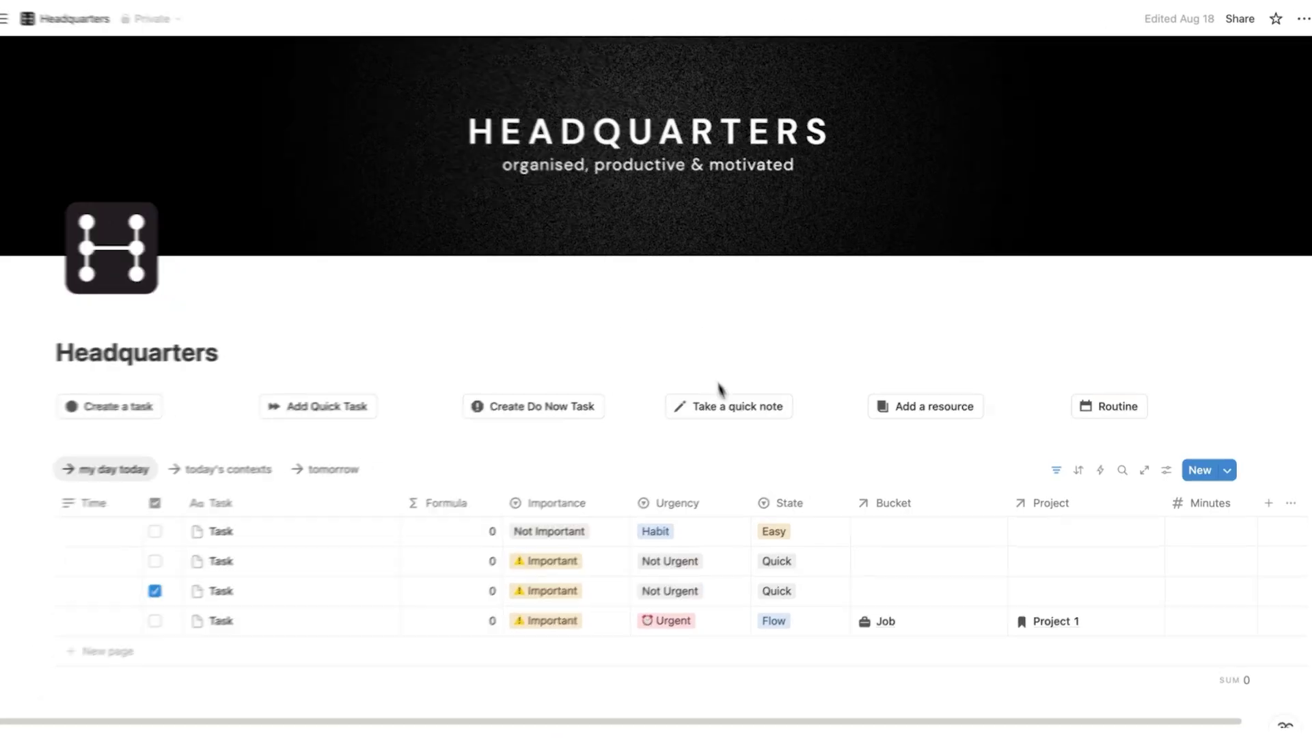
- Create quick notes 'what a wonderful day!' and 'oh no I haven’t subscribed yet. i really should'
left_click(724, 403)
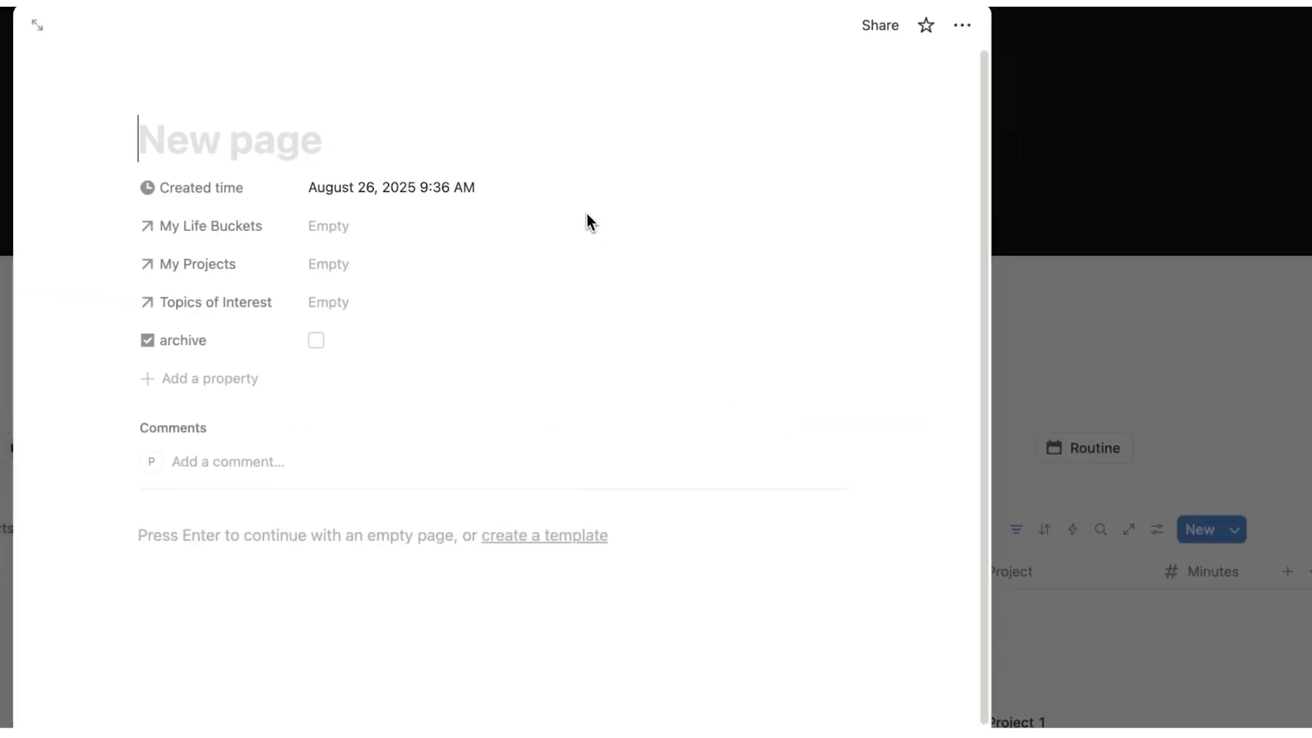
type("what a wonderful day!")
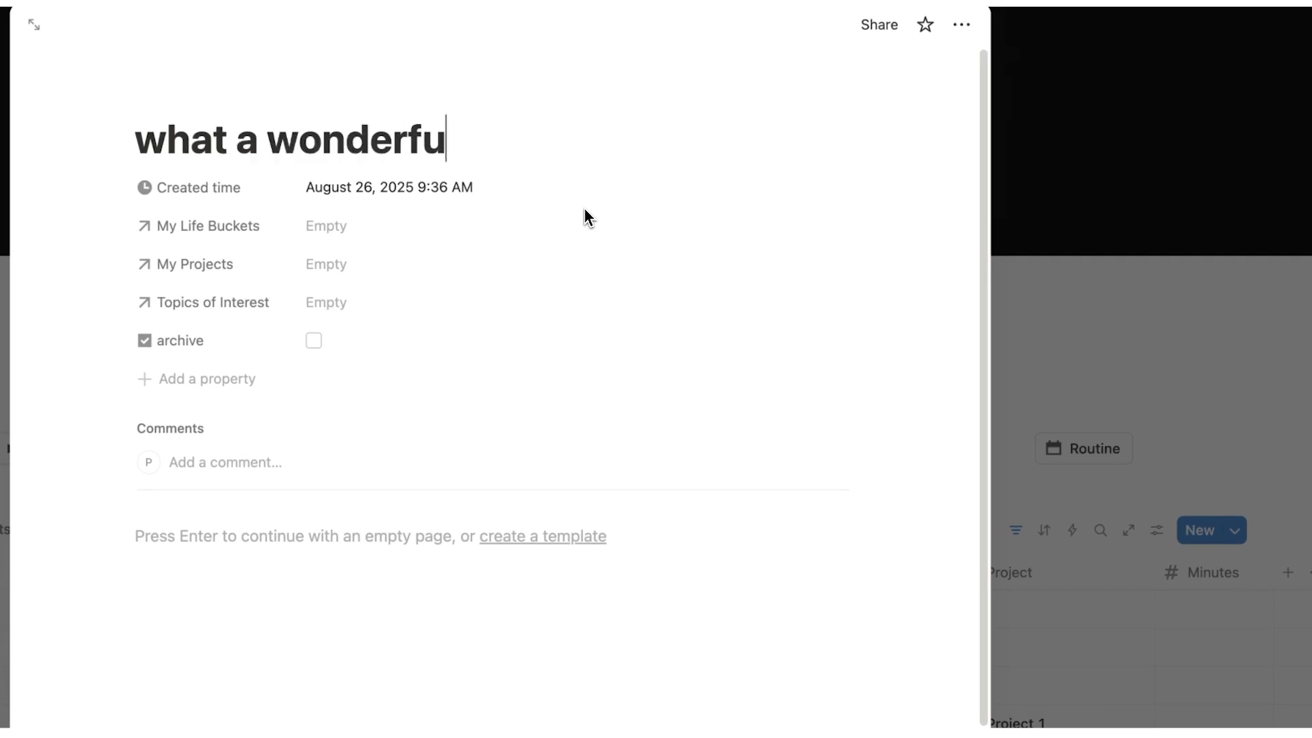
left_click(1116, 300)
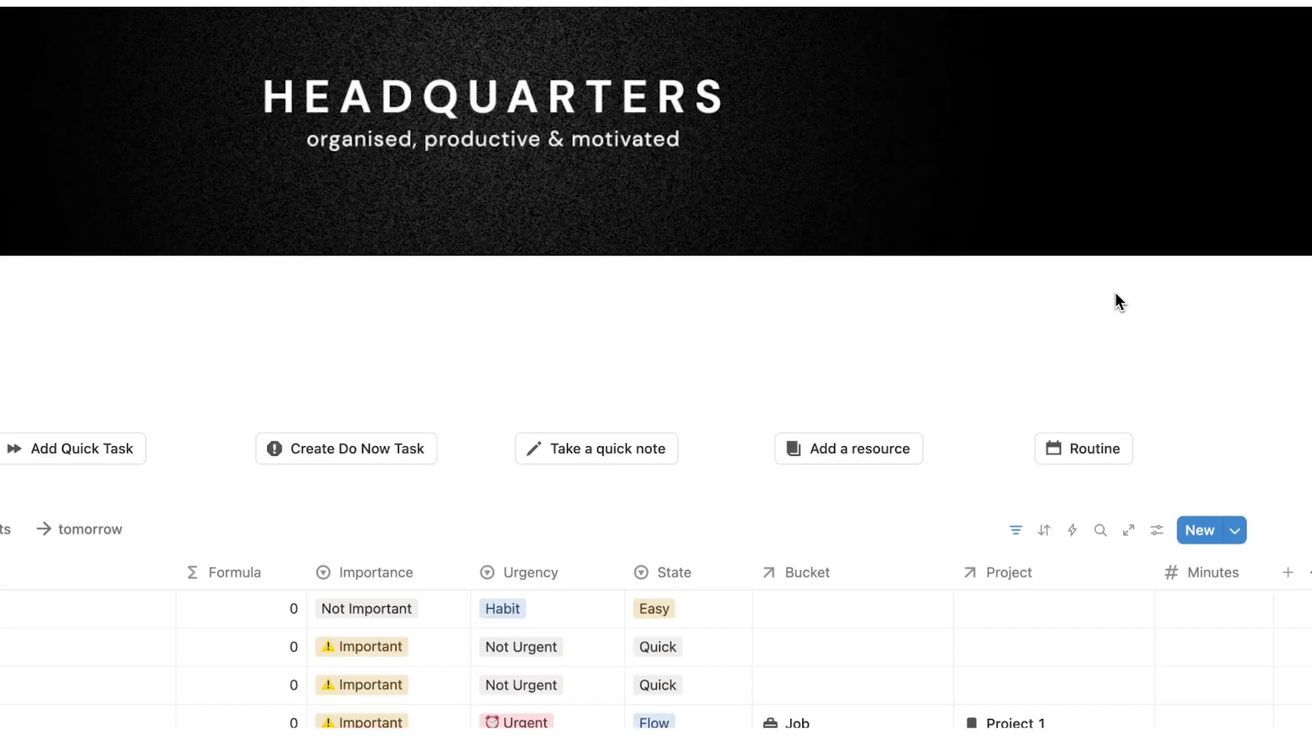
left_click(643, 449)
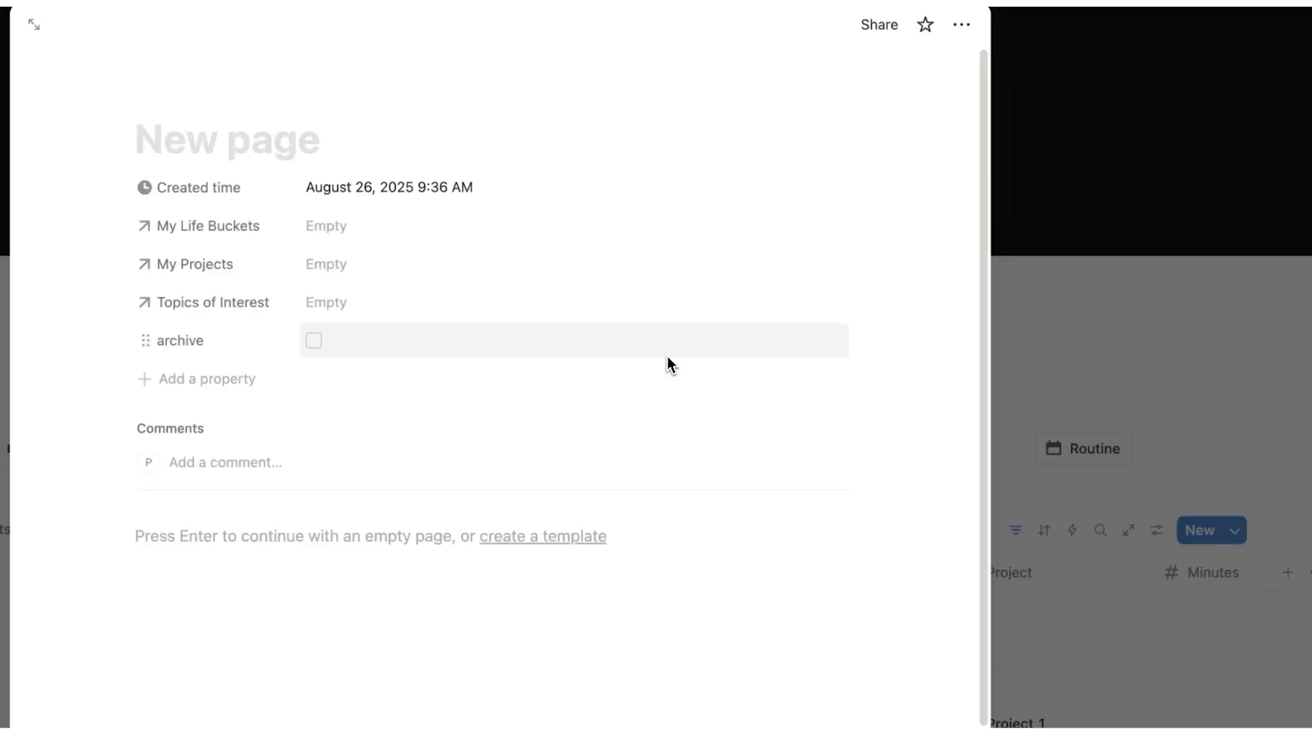
type("oh no I haven’t subscribe")
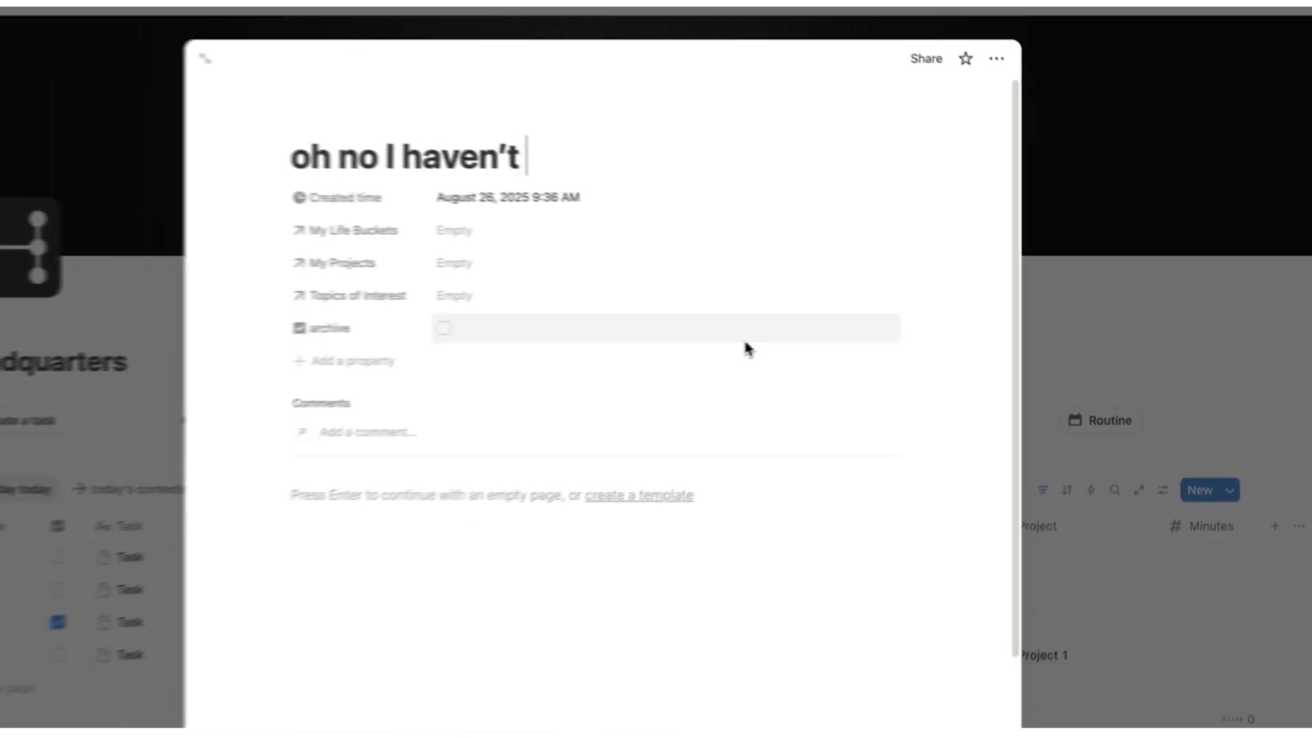
type("d yet. i really sho")
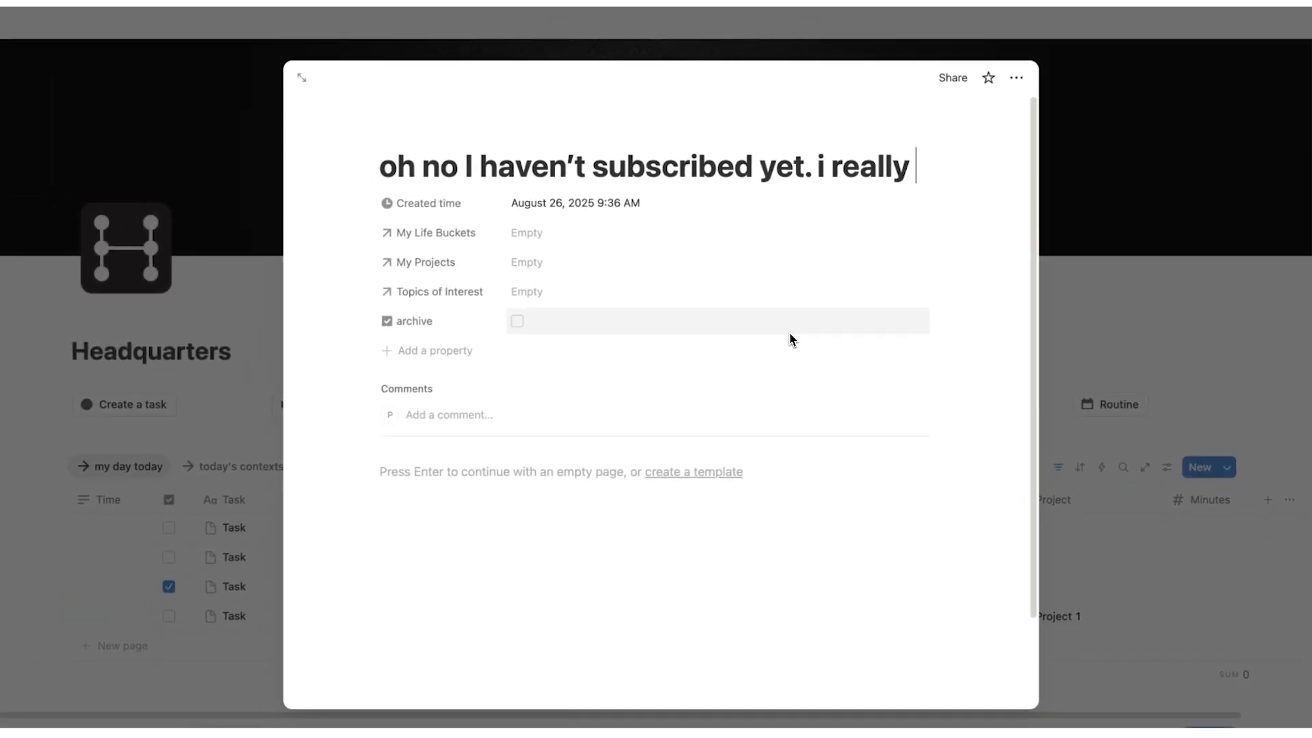
type("uld")
left_click(1175, 330)
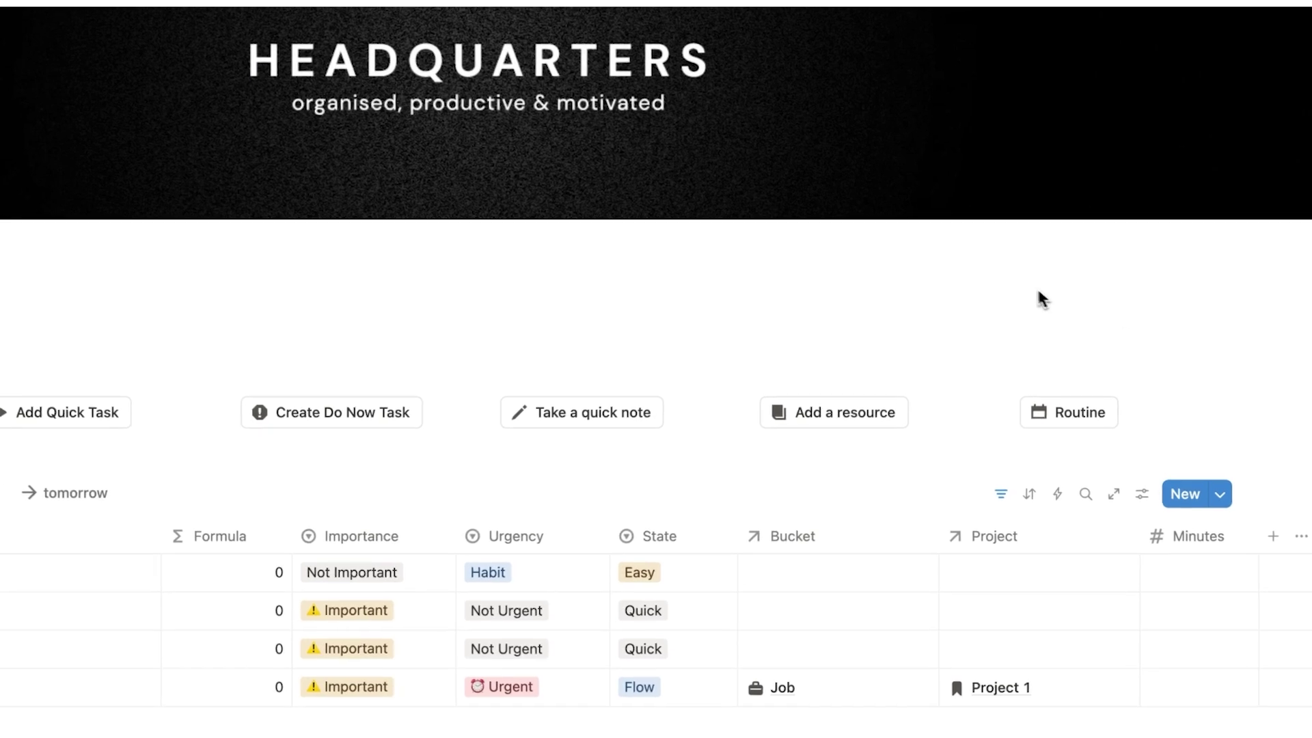
- Open the Quick Notes page and expand it to a full page
scroll(1037, 292, "down", 20)
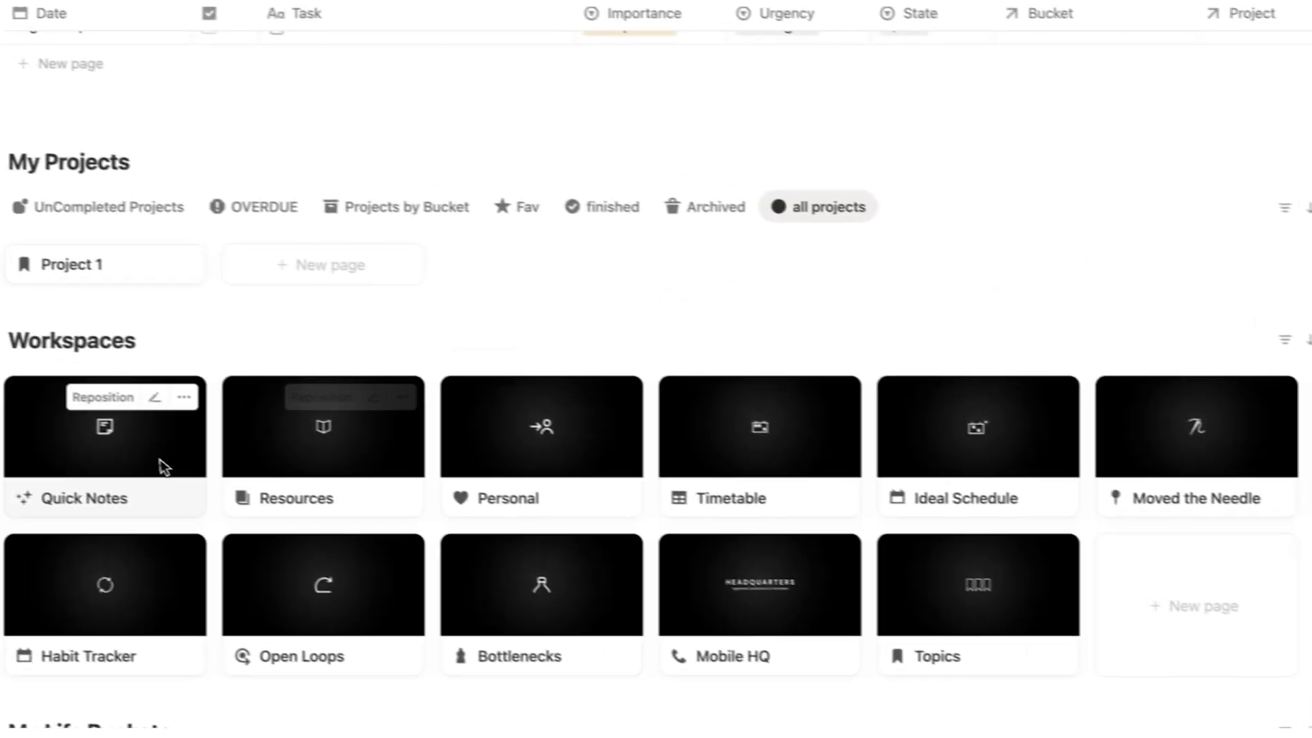
left_click(161, 463)
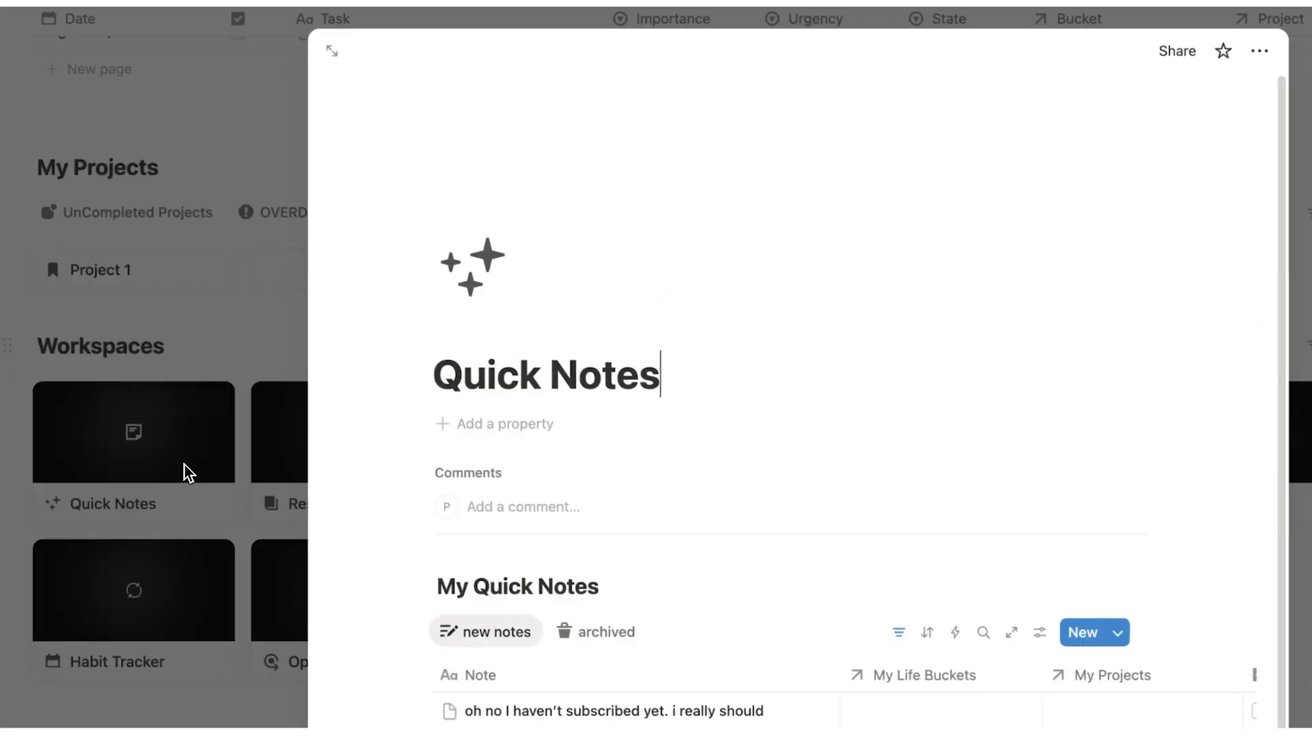
left_click(335, 51)
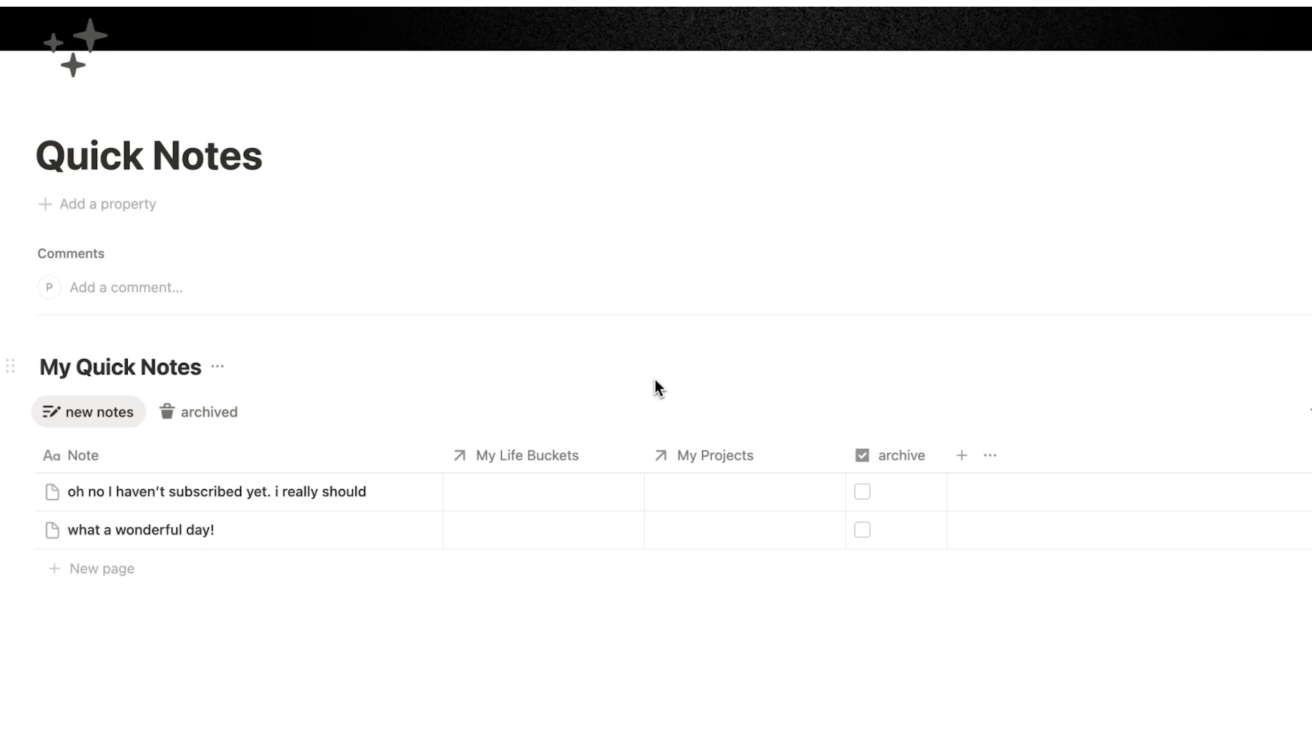
- Set the first note's bucket to Job and project to Project 1, then open Project 1 beside it
left_click(560, 486)
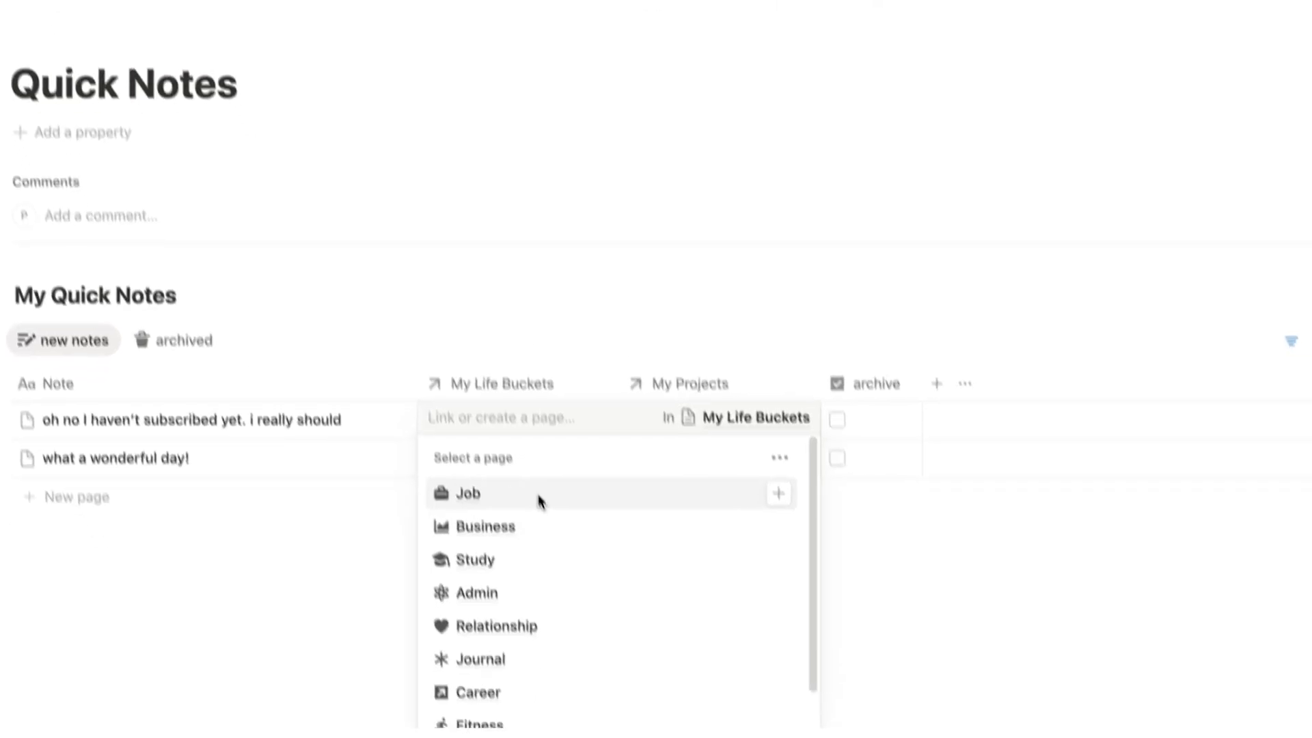
left_click(562, 567)
left_click(696, 384)
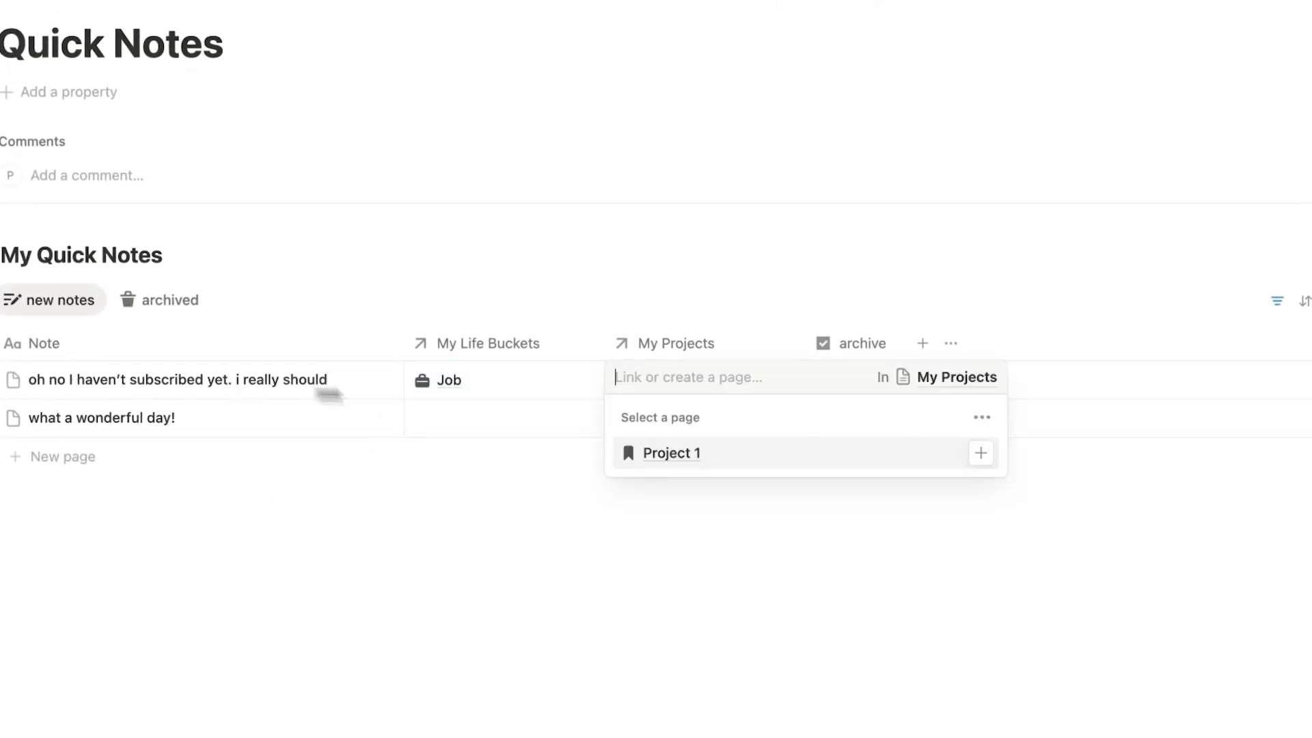
left_click(703, 453)
left_click(464, 506)
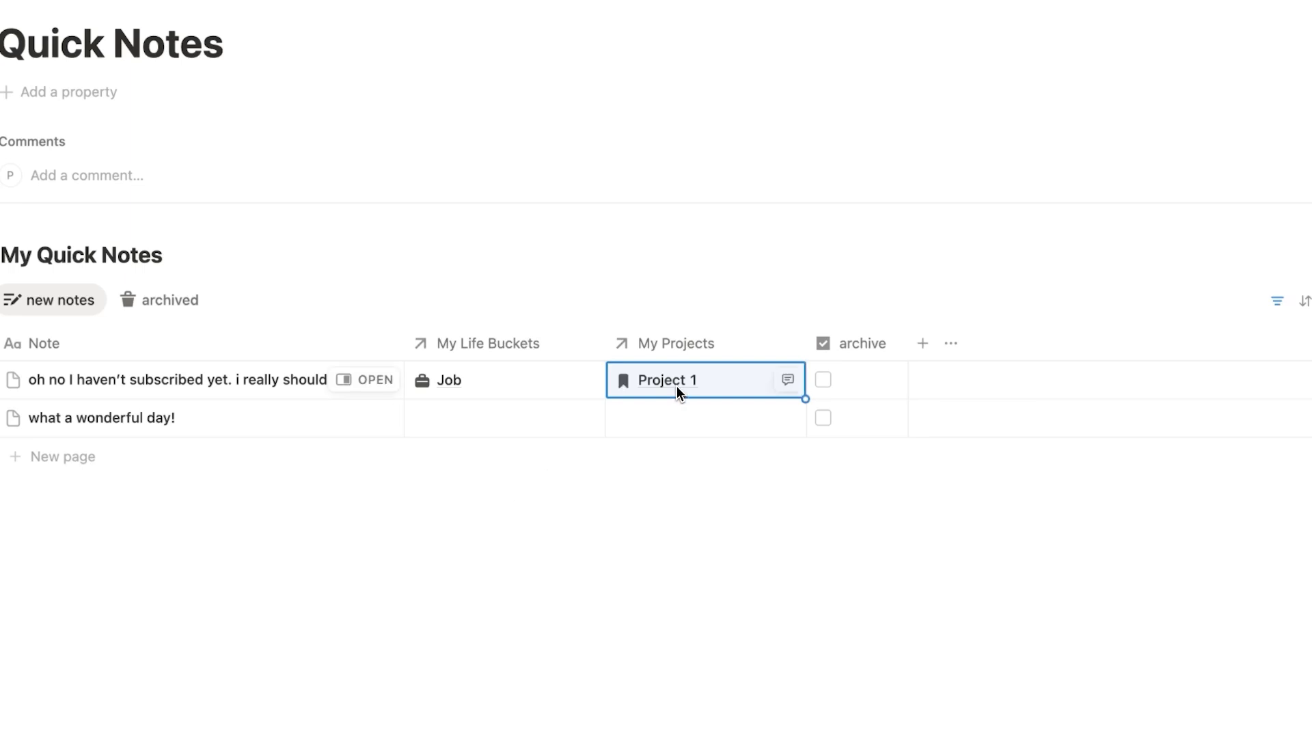
left_click(677, 386)
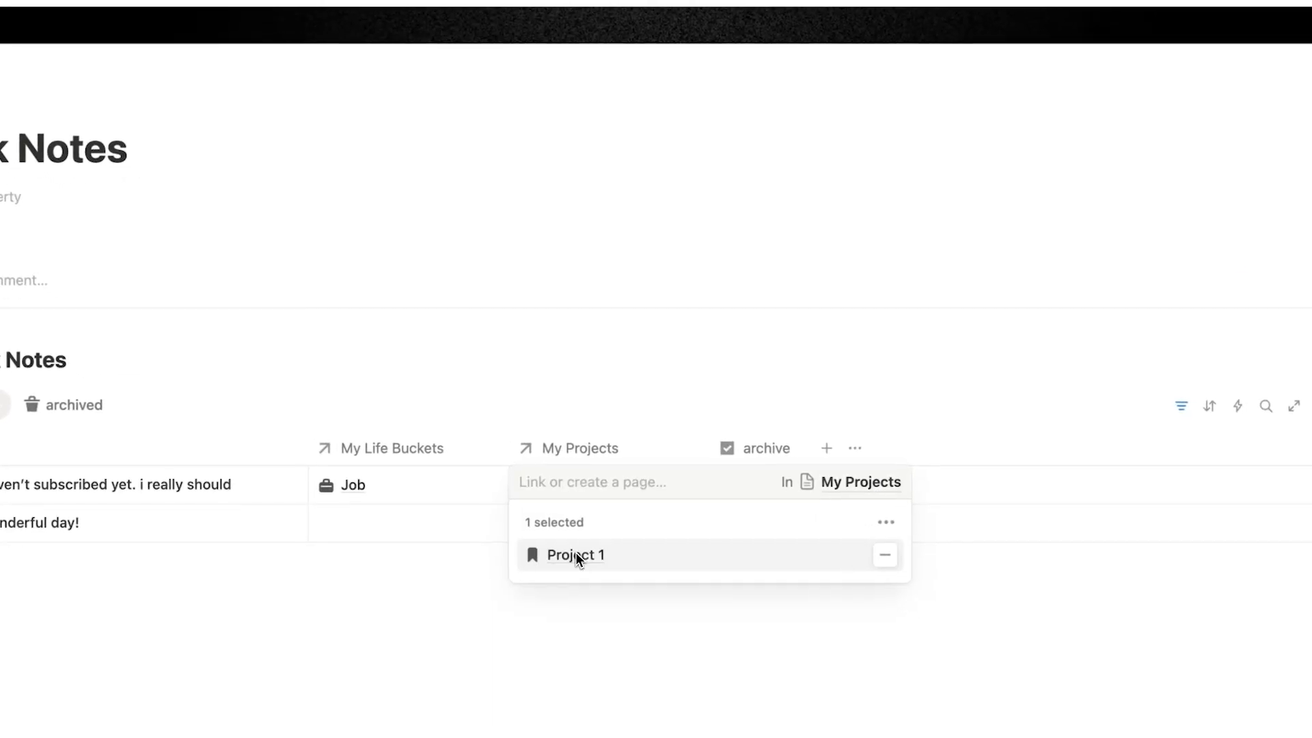
left_click(576, 555)
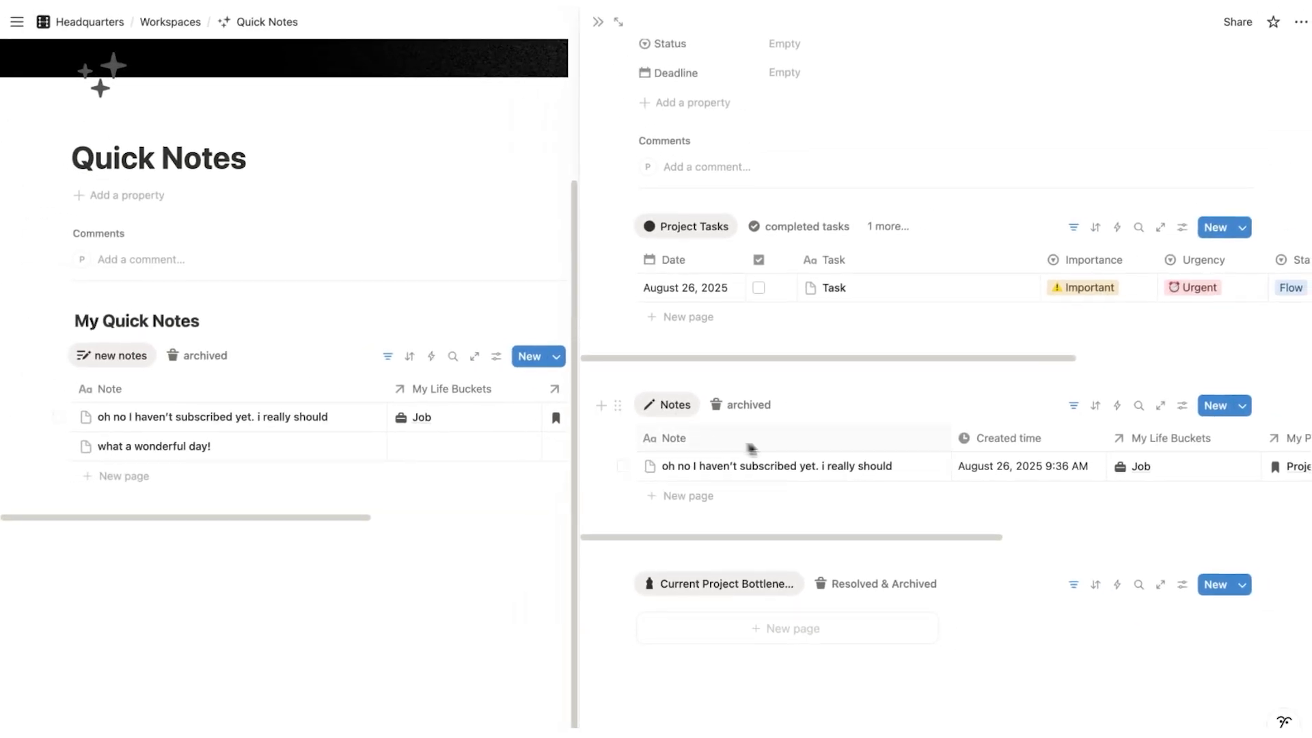
- Close the Project 1 side peek to return to the full Quick Notes page
scroll(746, 410, "up", 5)
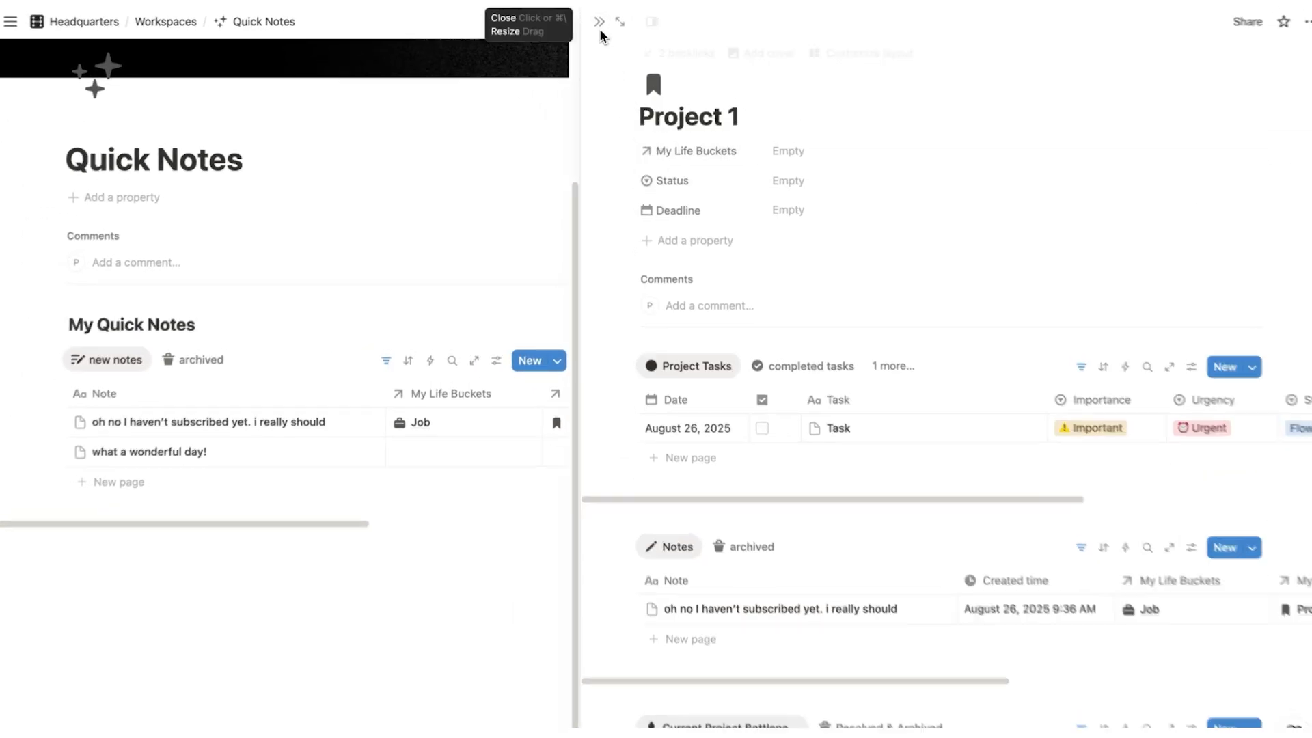
left_click(599, 22)
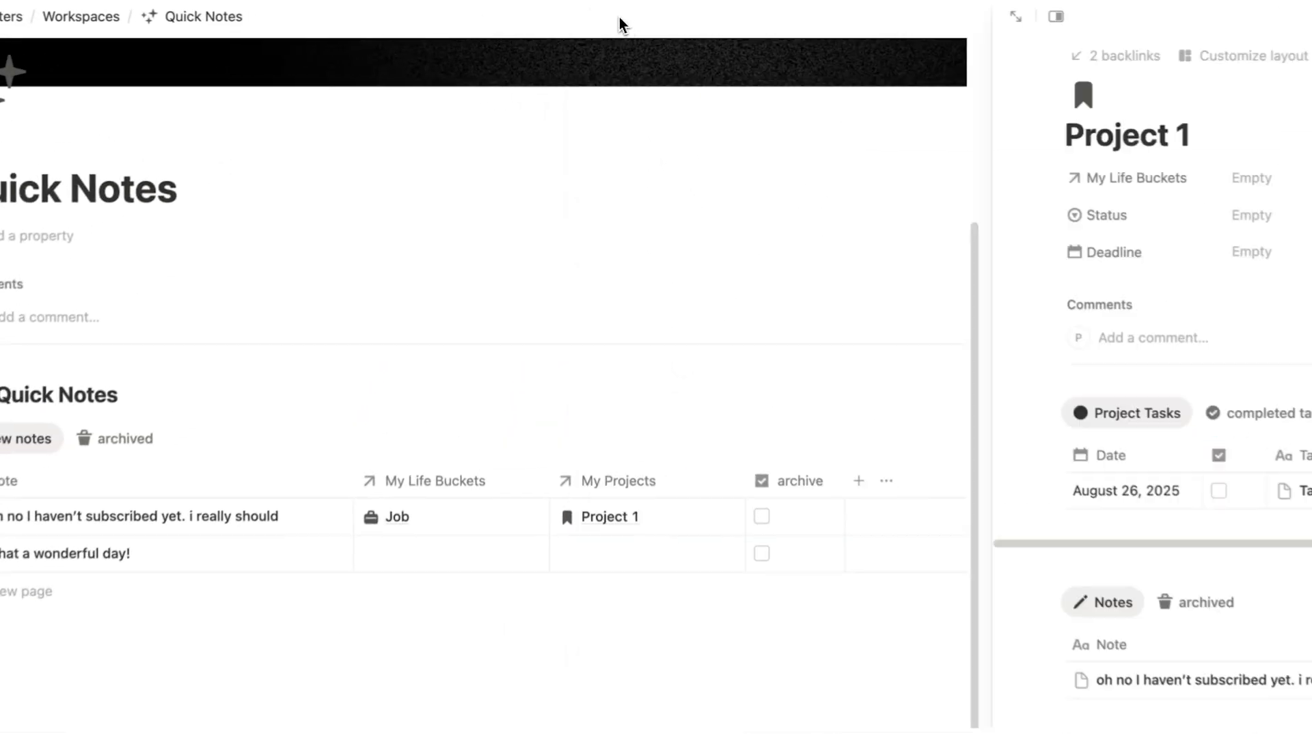
scroll(246, 355, "down", 3)
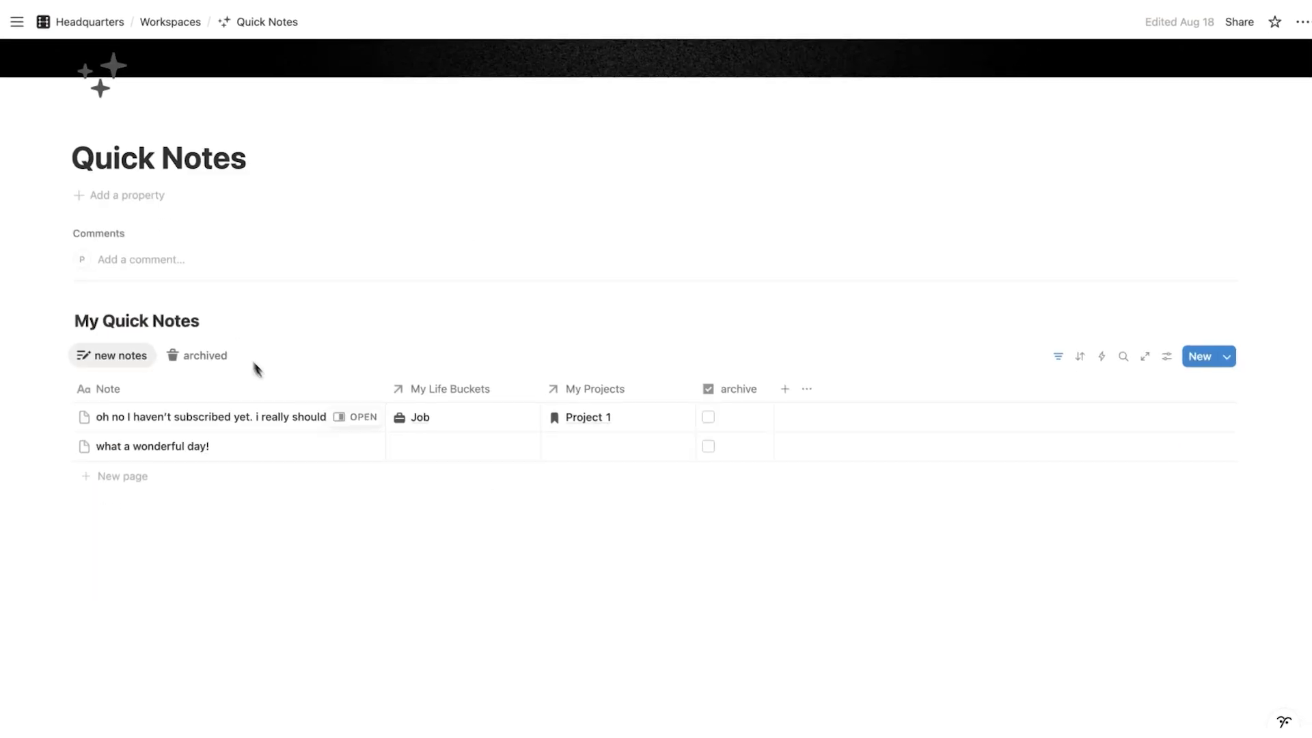
- Write 'blah blah bla' and 'blah blah blah' as body text in the quick notes
left_click(354, 424)
key("Return")
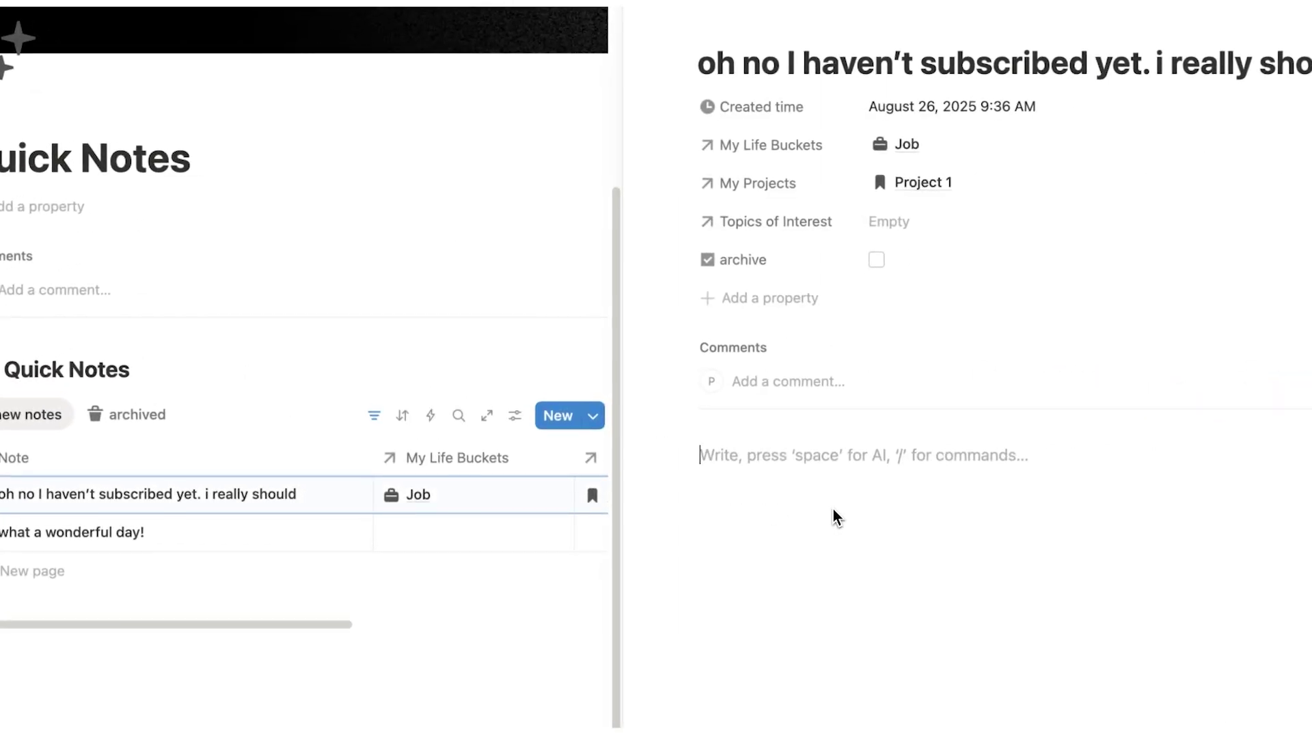
type("blah blah bla")
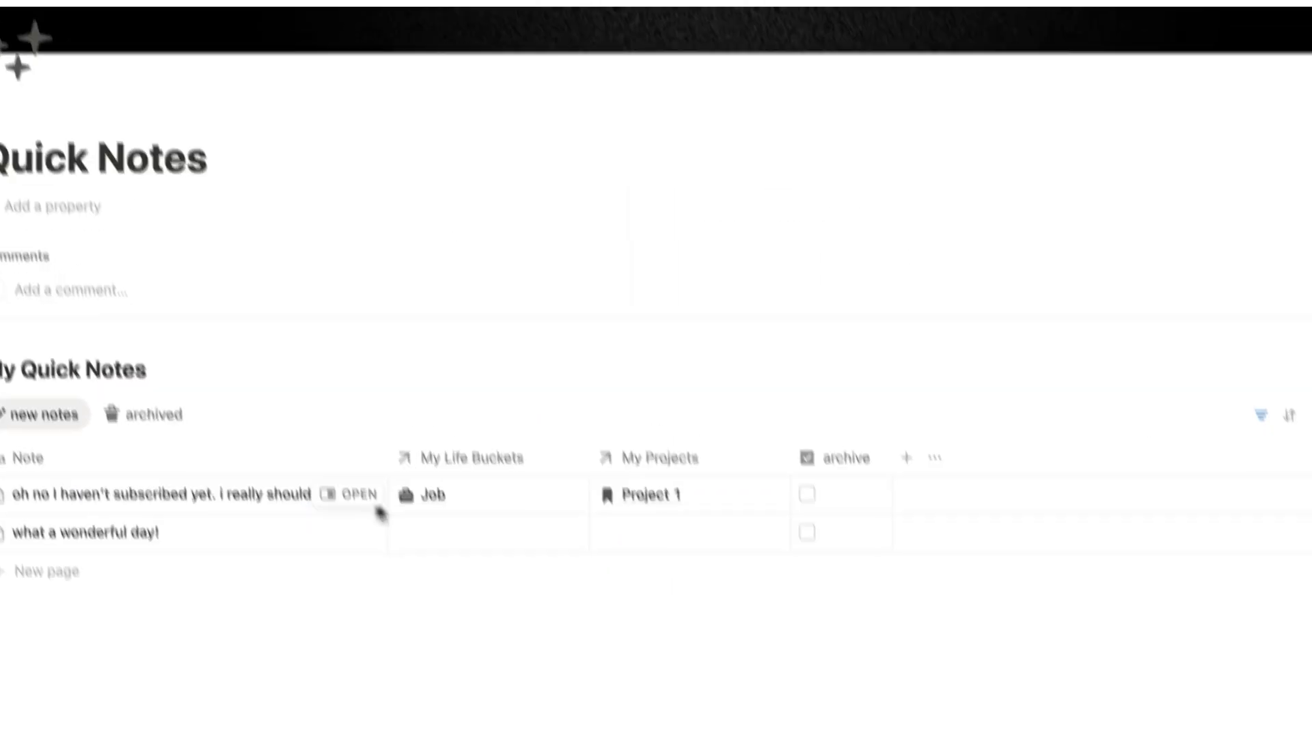
key("Return")
type("blah blah blah")
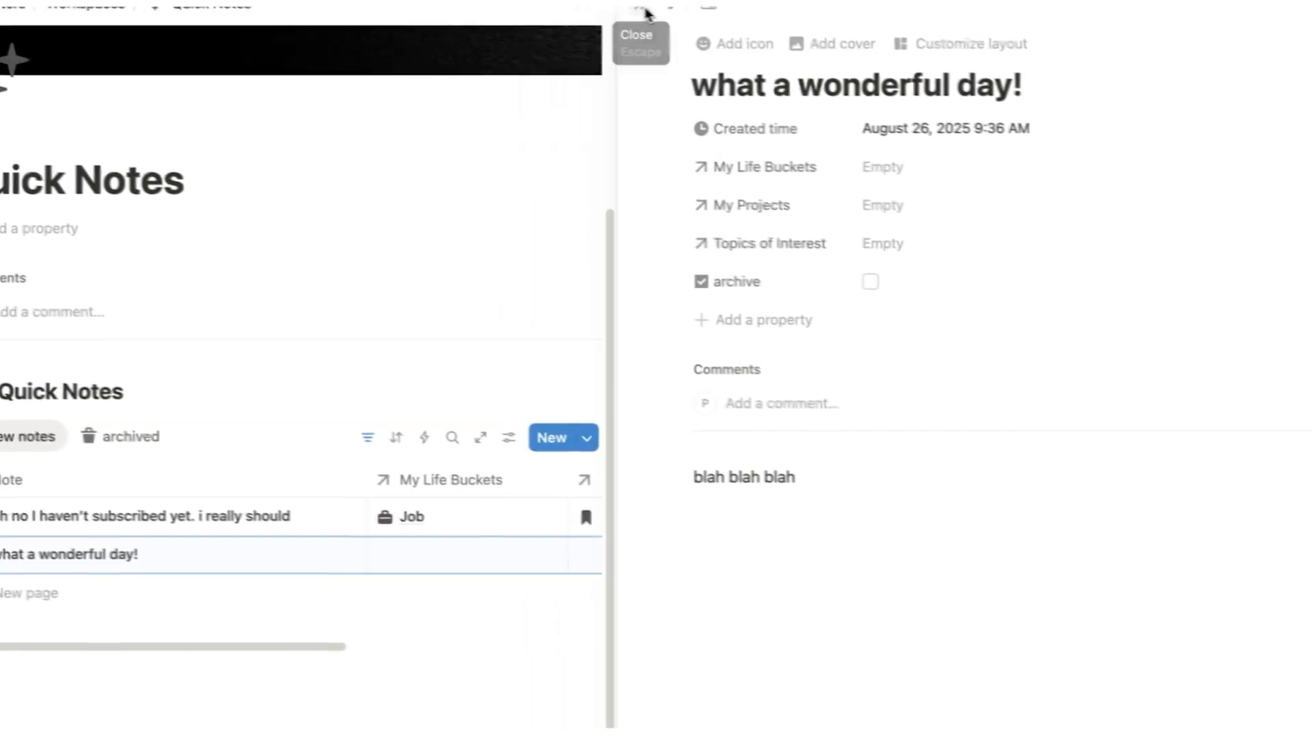
left_click(639, 35)
left_click(367, 521)
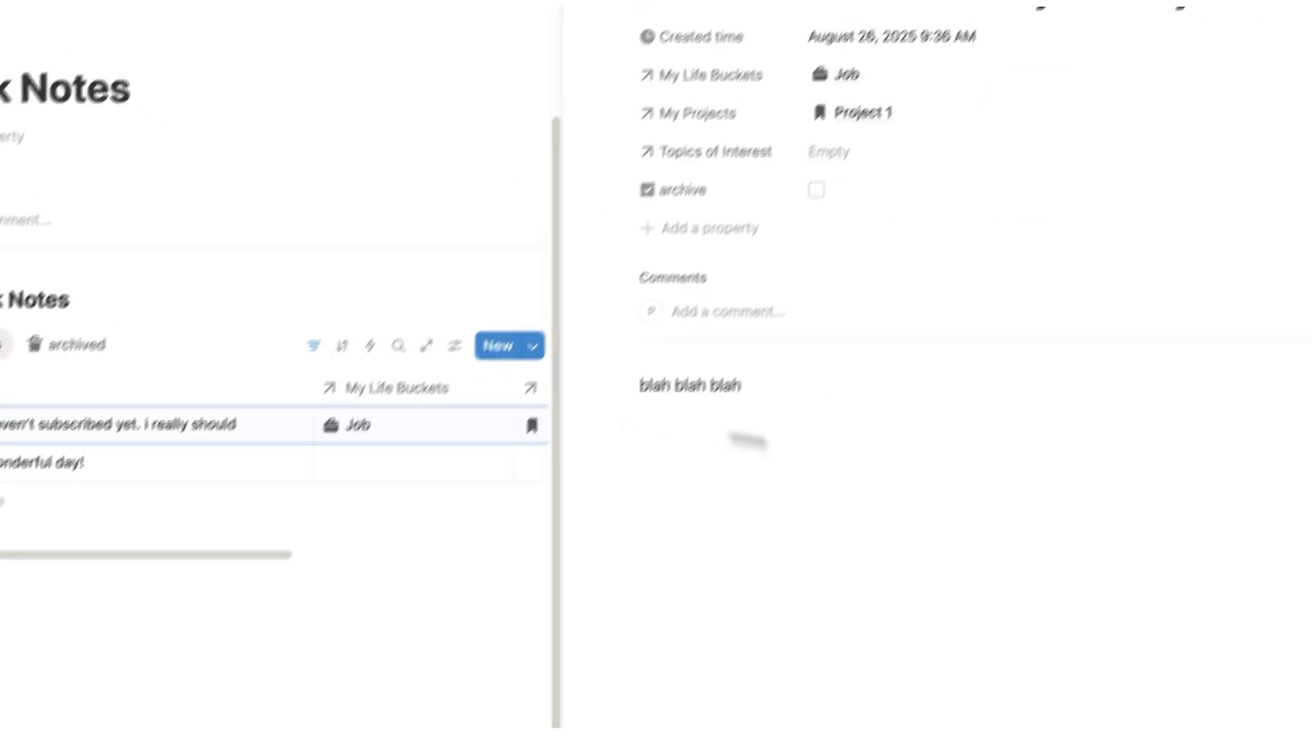
left_click(580, 9)
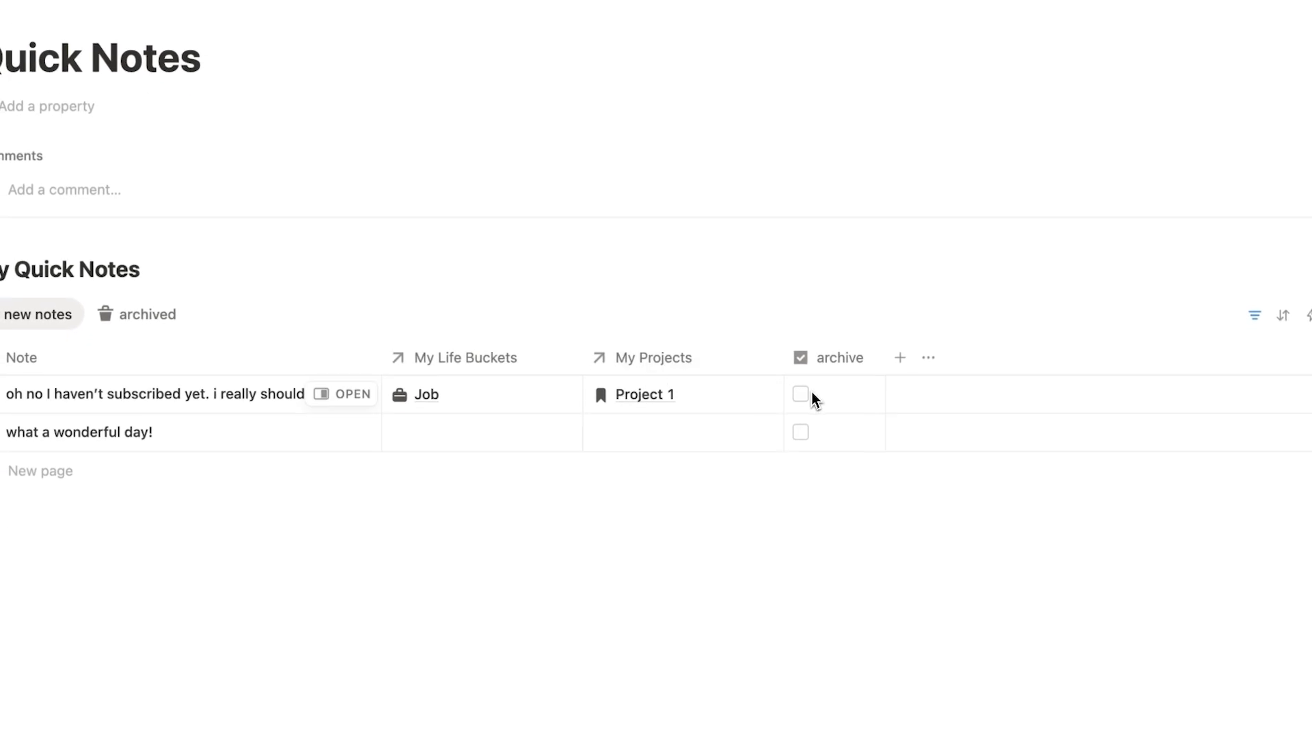
left_click(355, 395)
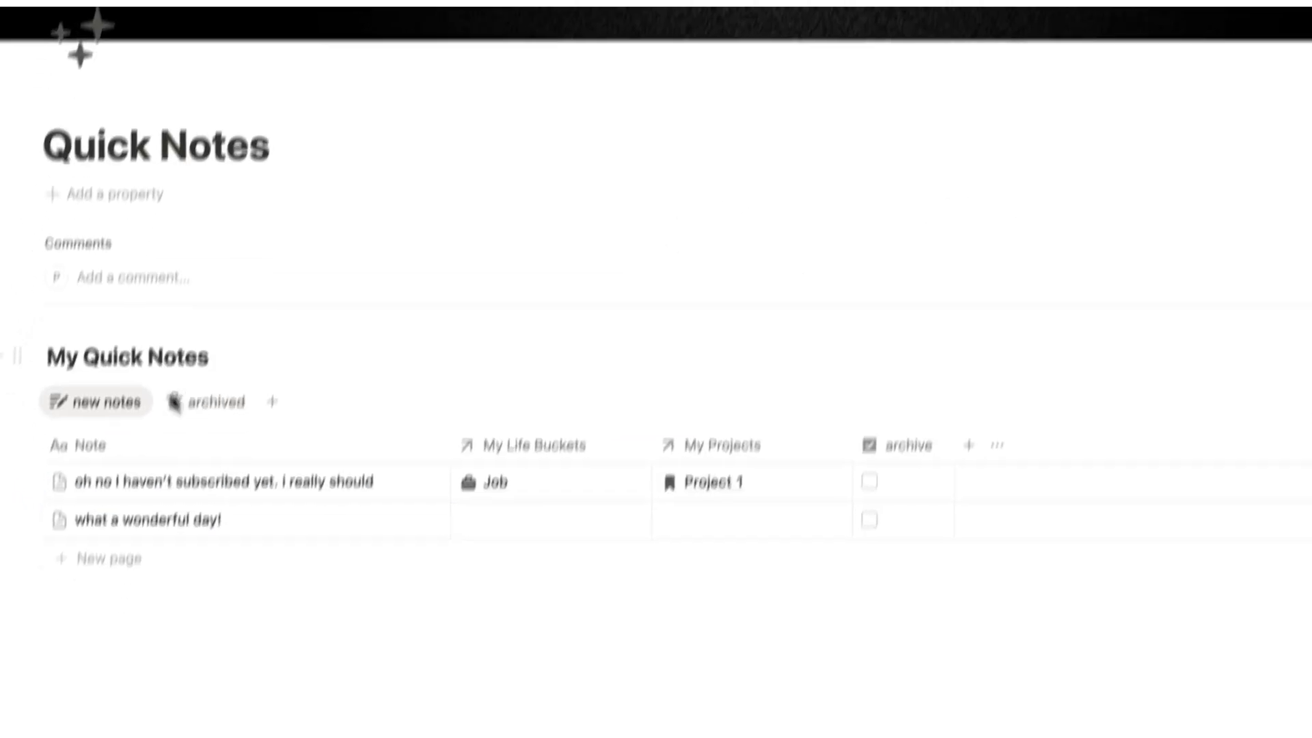
- Duplicate the new notes view as 'new notes (1)' and show its layout choices
left_click(143, 321)
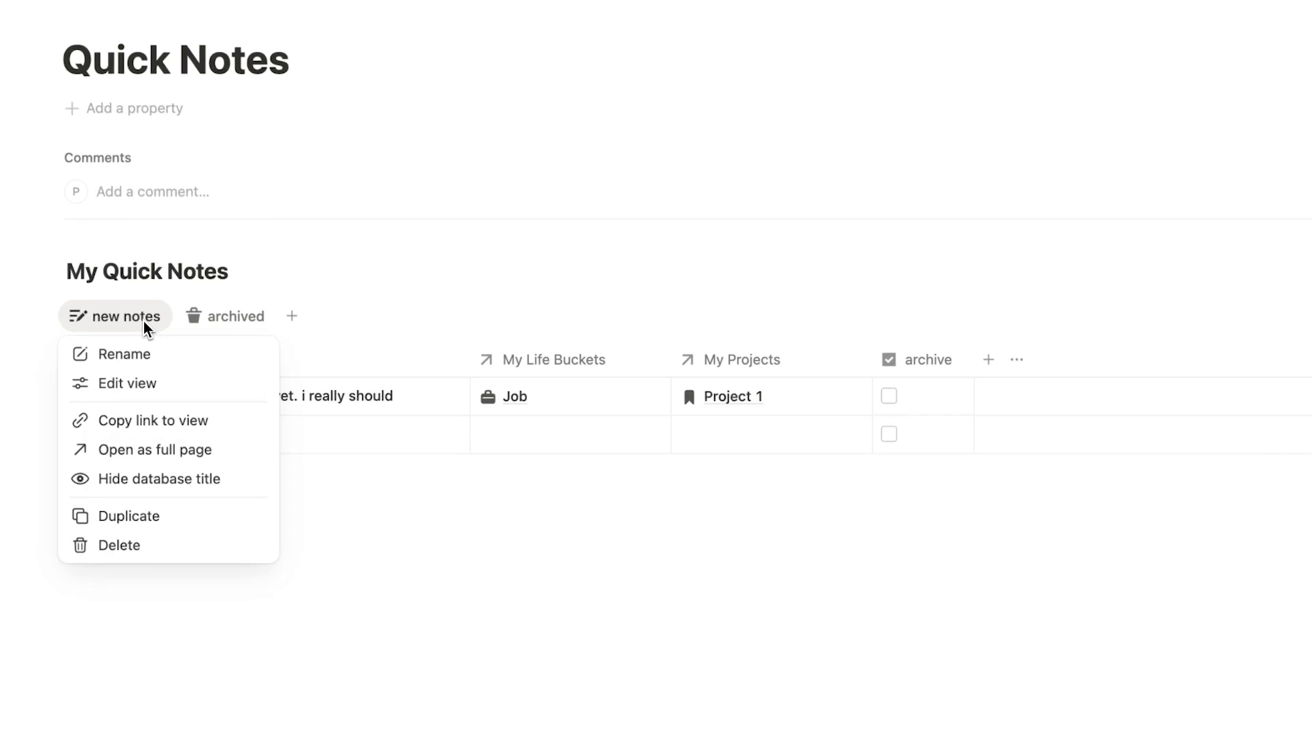
left_click(149, 513)
left_click(1168, 308)
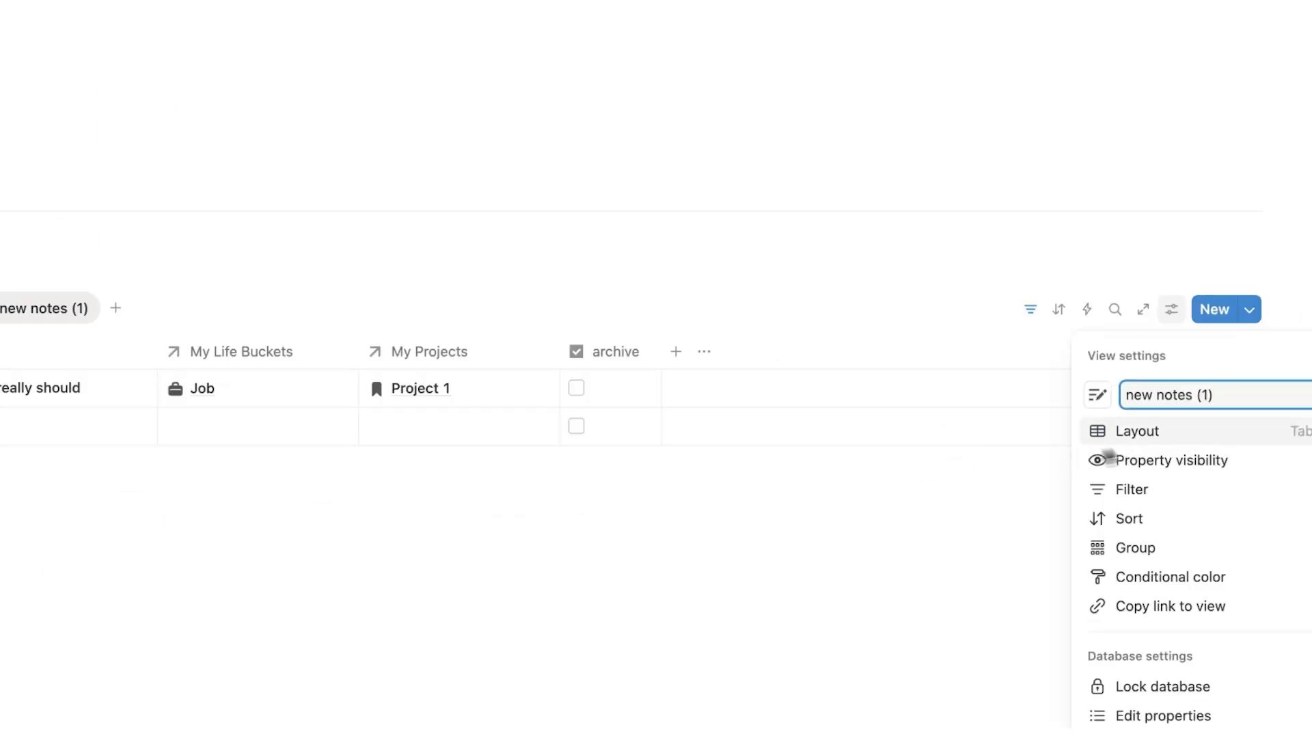
left_click(1128, 431)
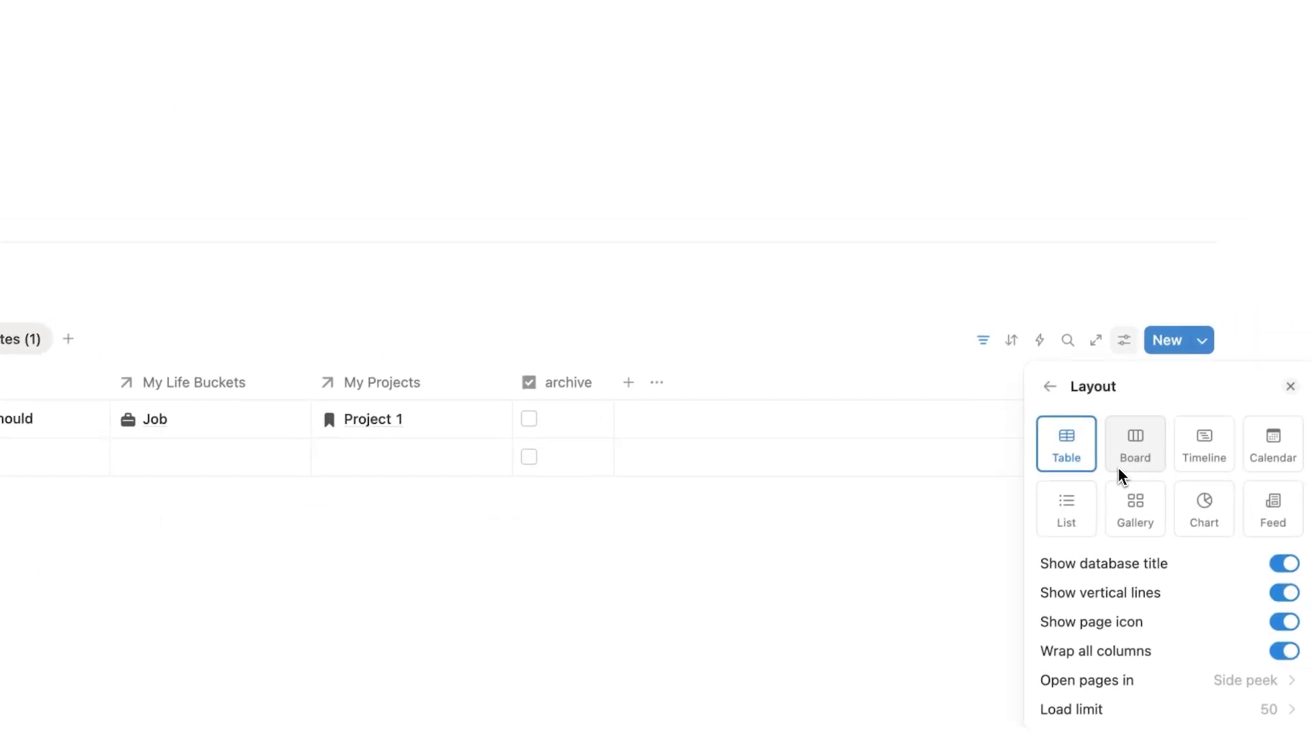
- Switch the duplicate to Feed layout showing archive, created time, bucket, project and topics properties
left_click(1255, 514)
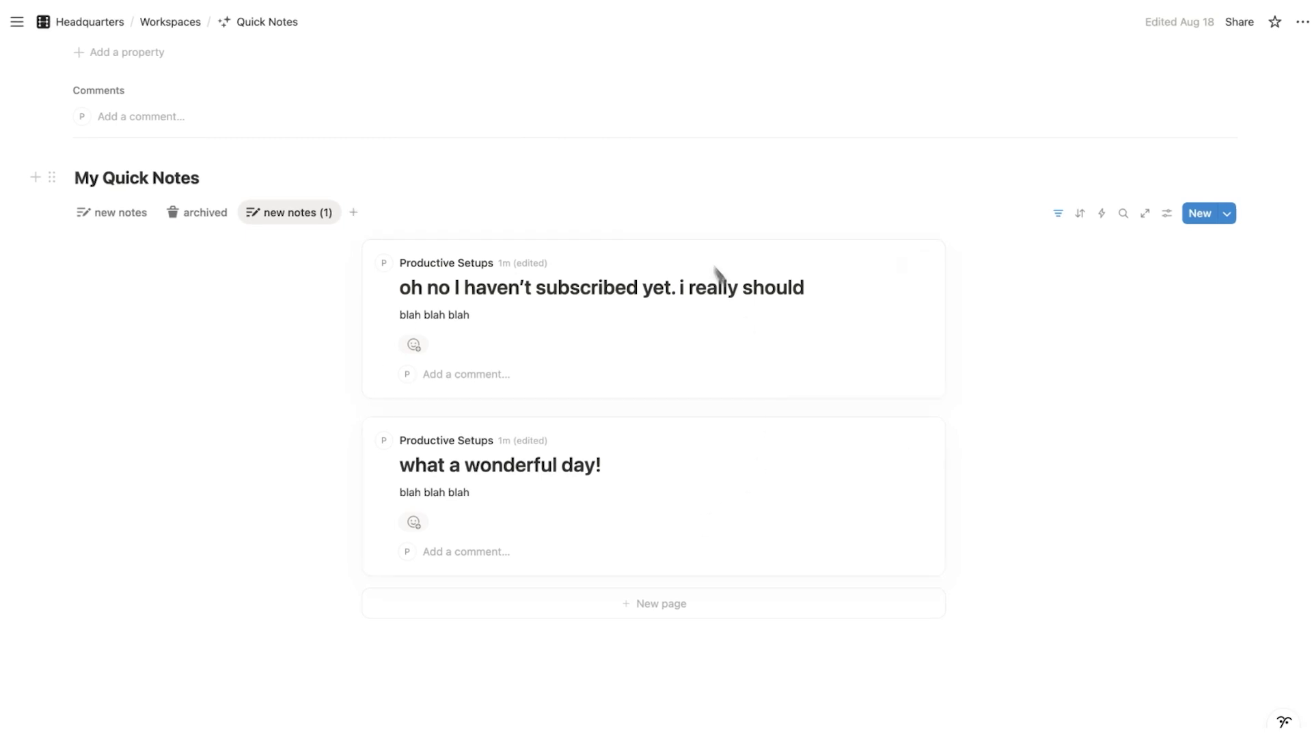
left_click(1167, 213)
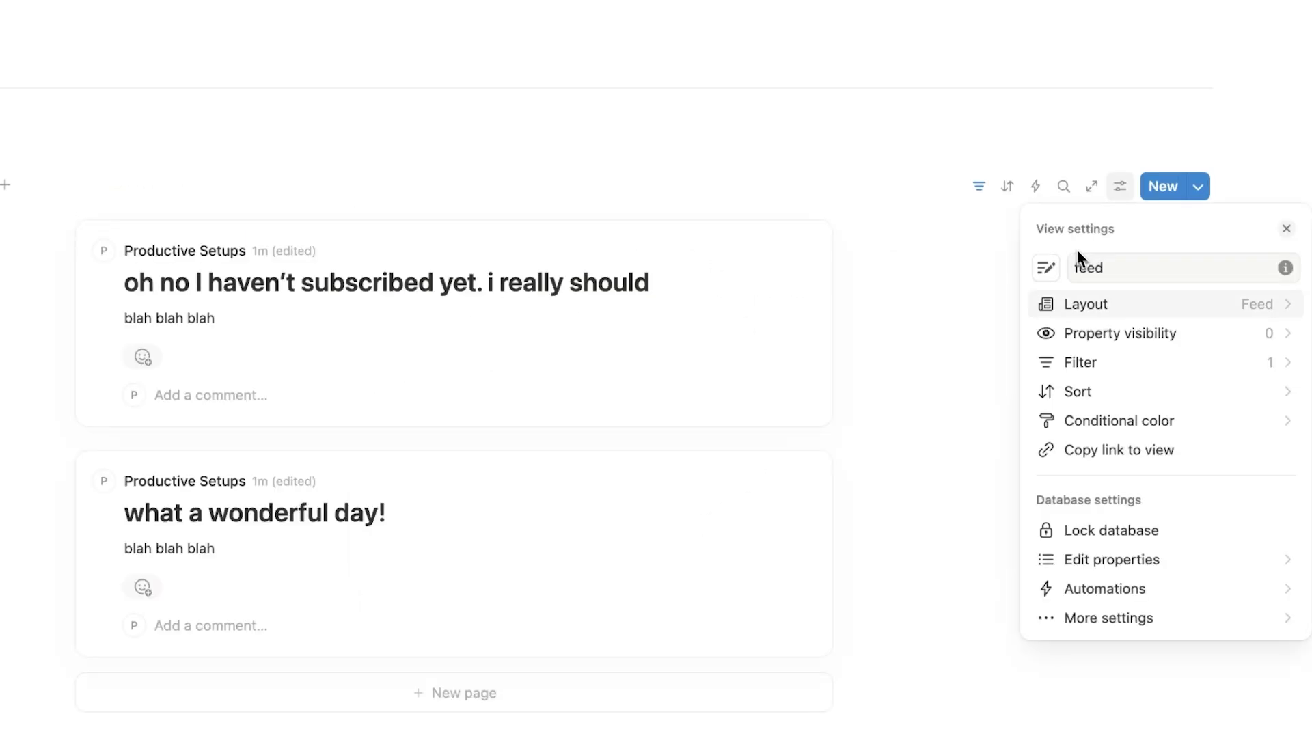
left_click(1185, 325)
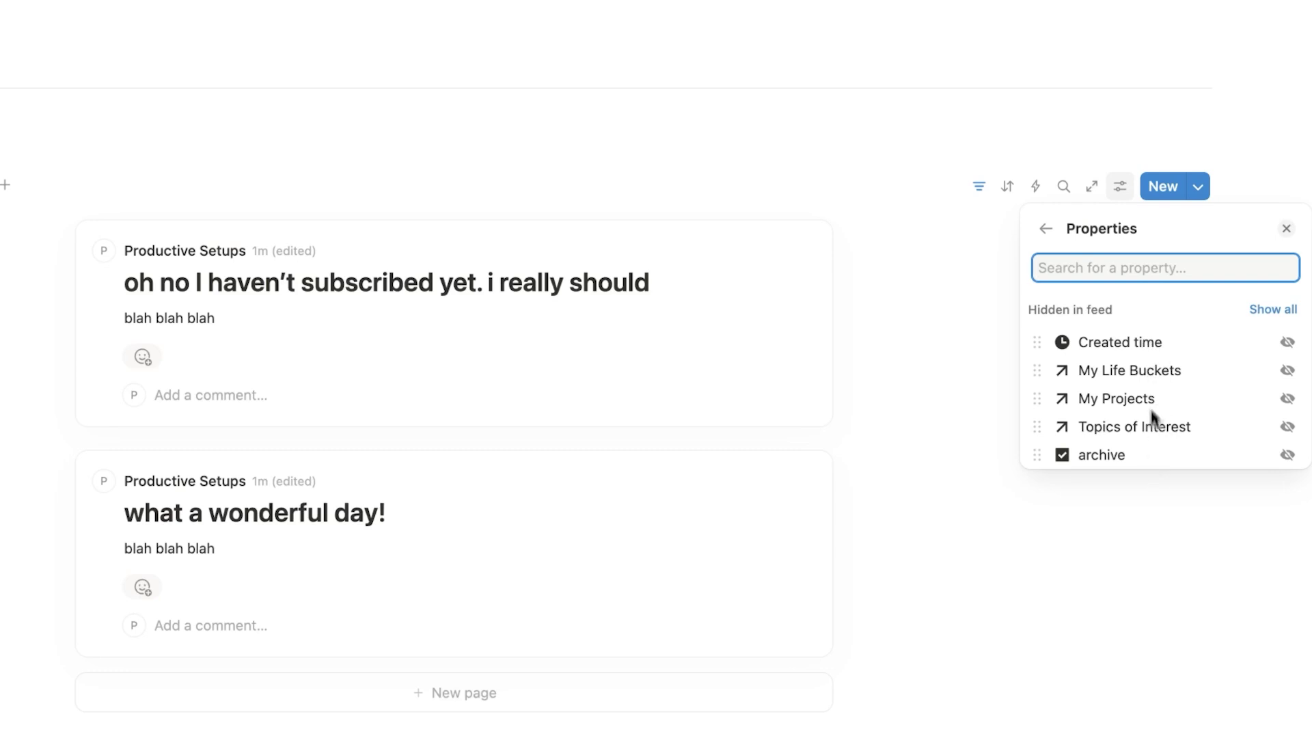
left_click(1287, 455)
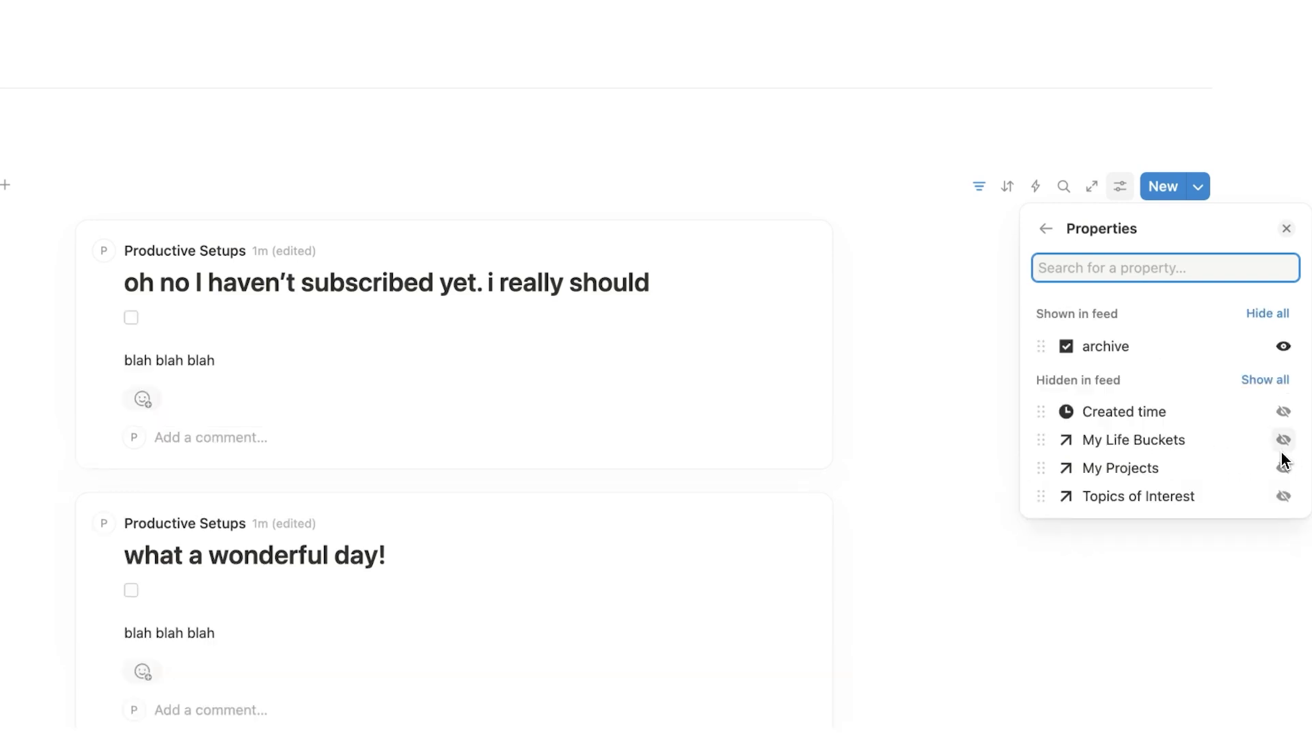
left_click(1283, 412)
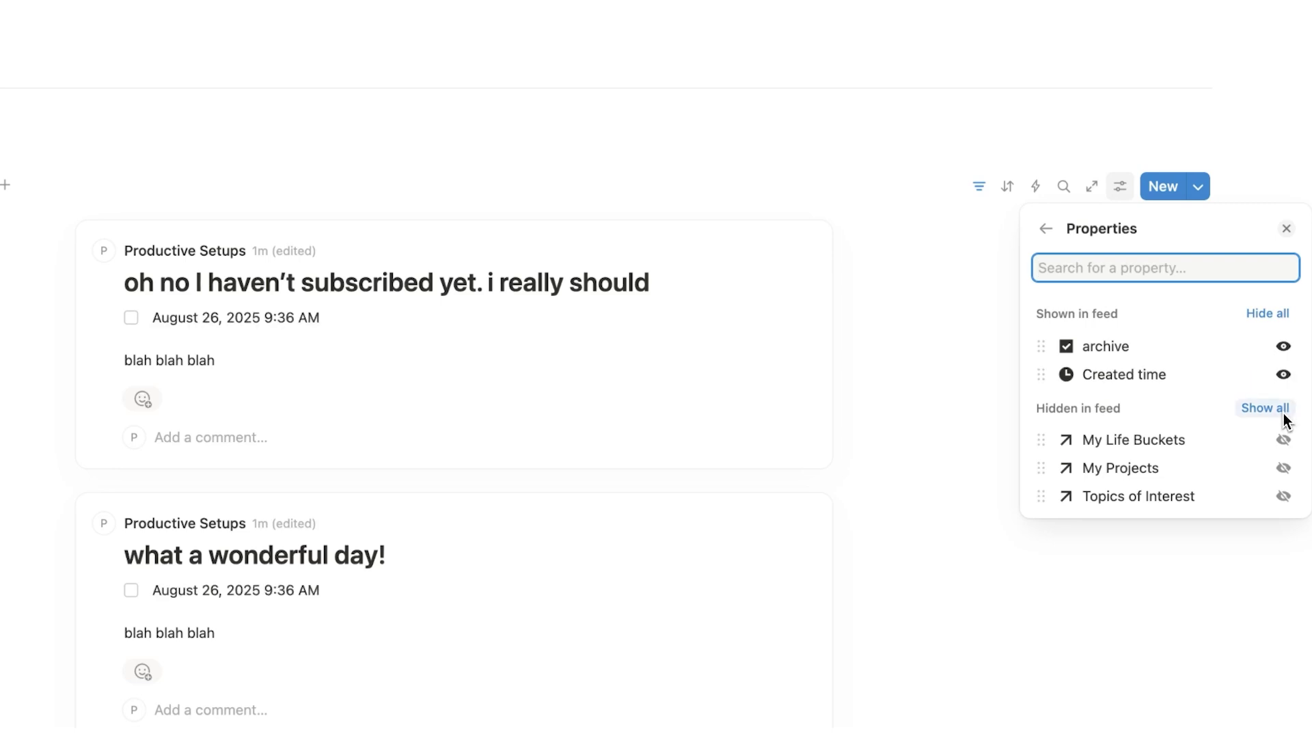
left_click(1284, 440)
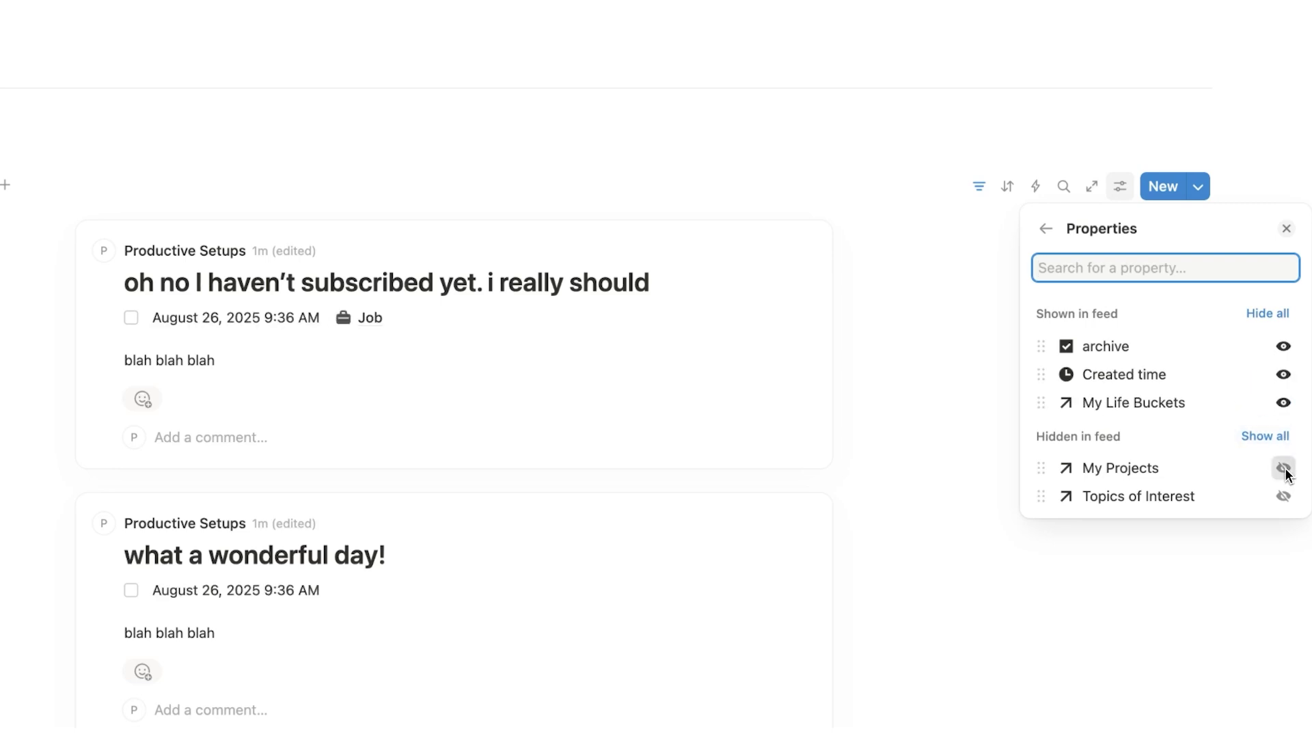
left_click(1284, 468)
left_click(1283, 498)
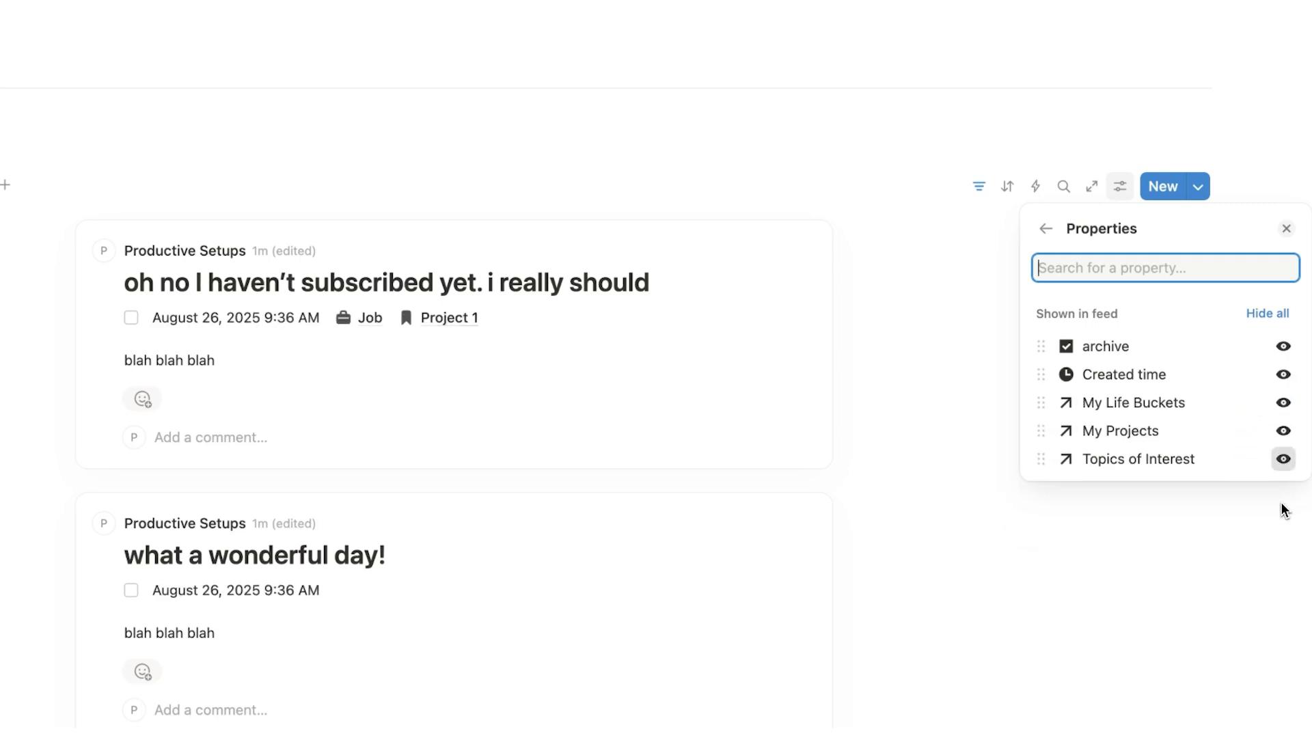
left_click(919, 459)
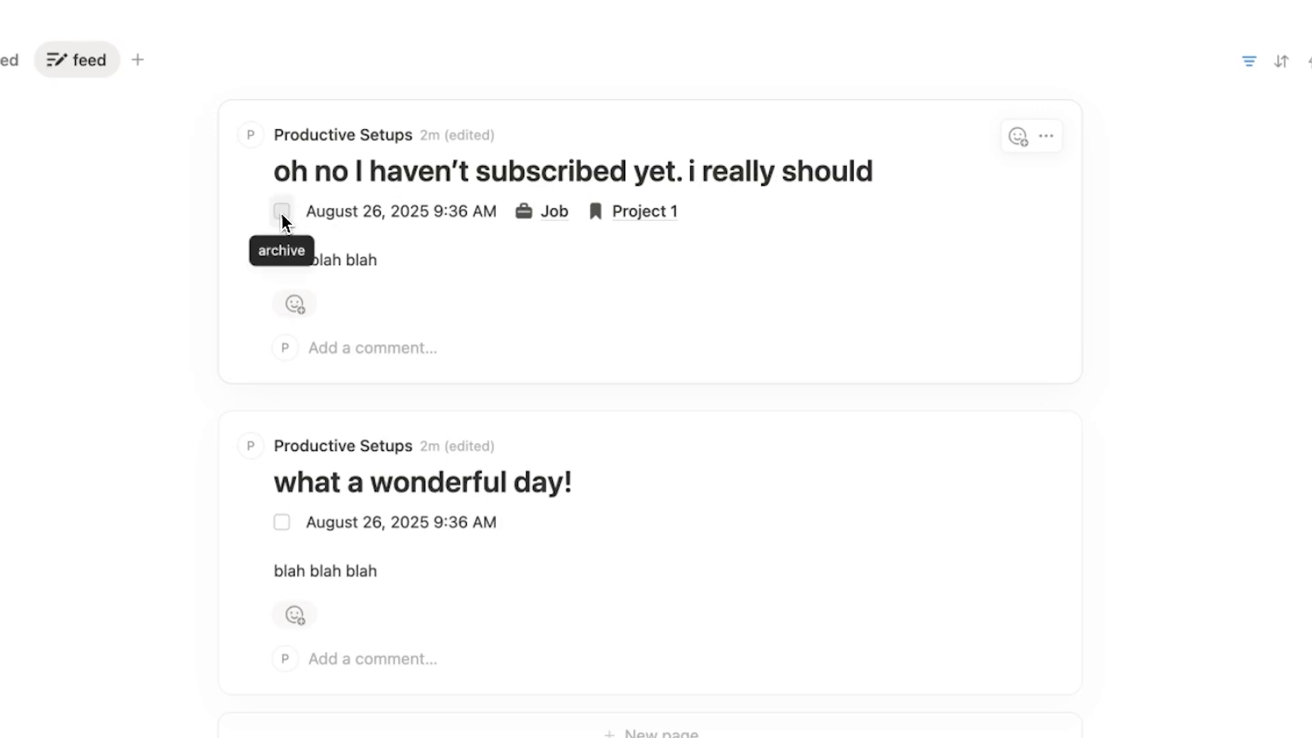
- Archive the subscription note, then show the archive-unchecked filter on the new notes and feed views
left_click(282, 212)
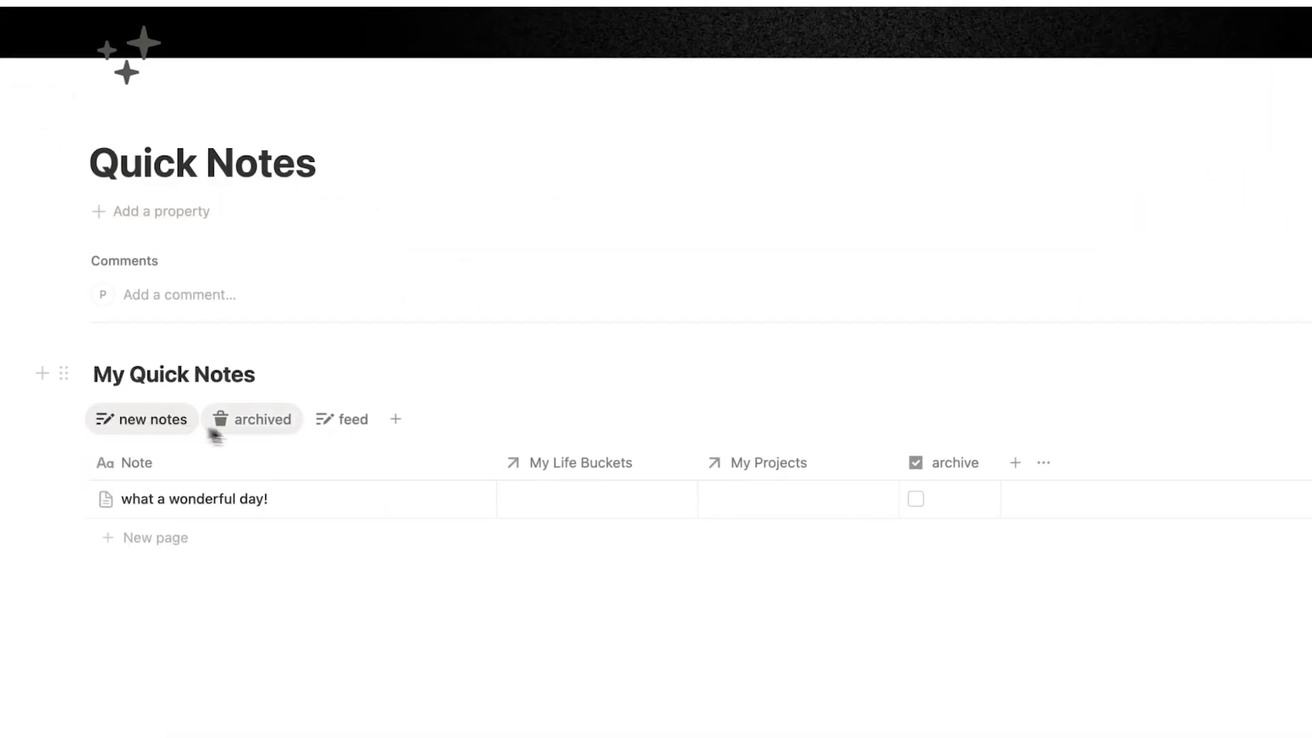
left_click(141, 469)
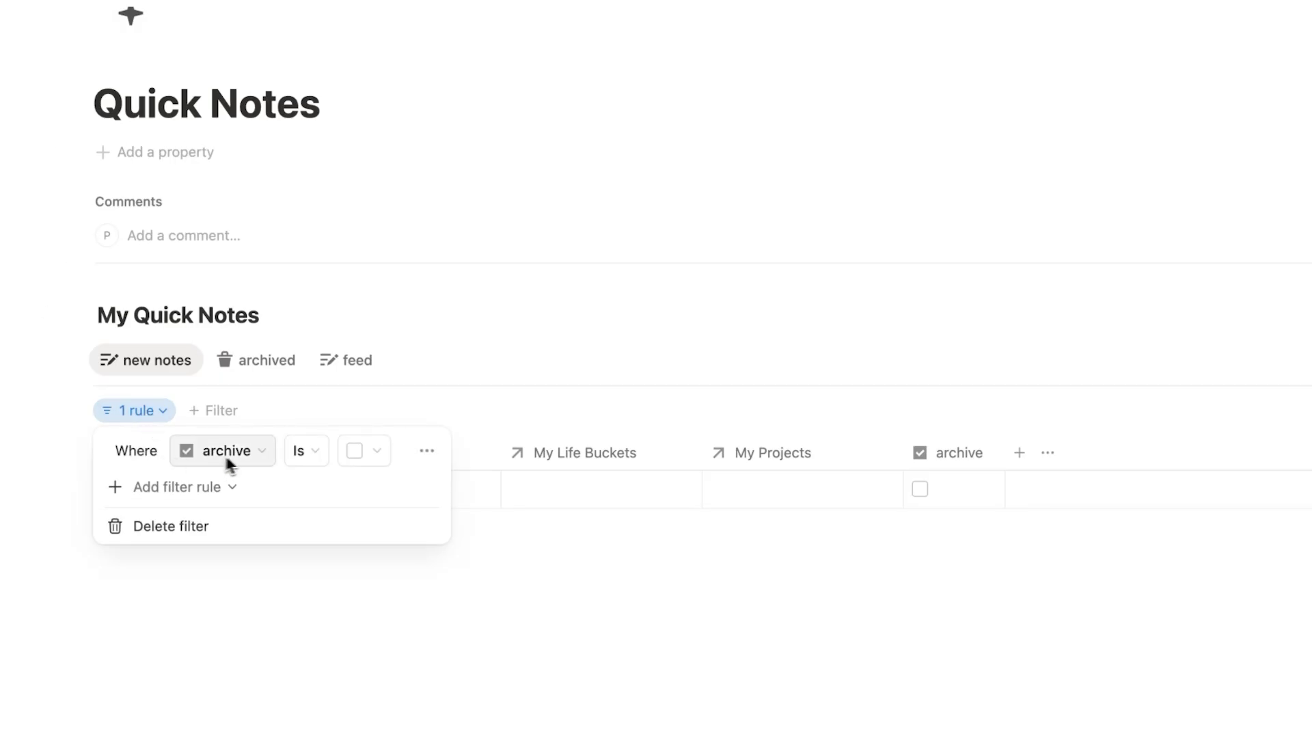
left_click(351, 370)
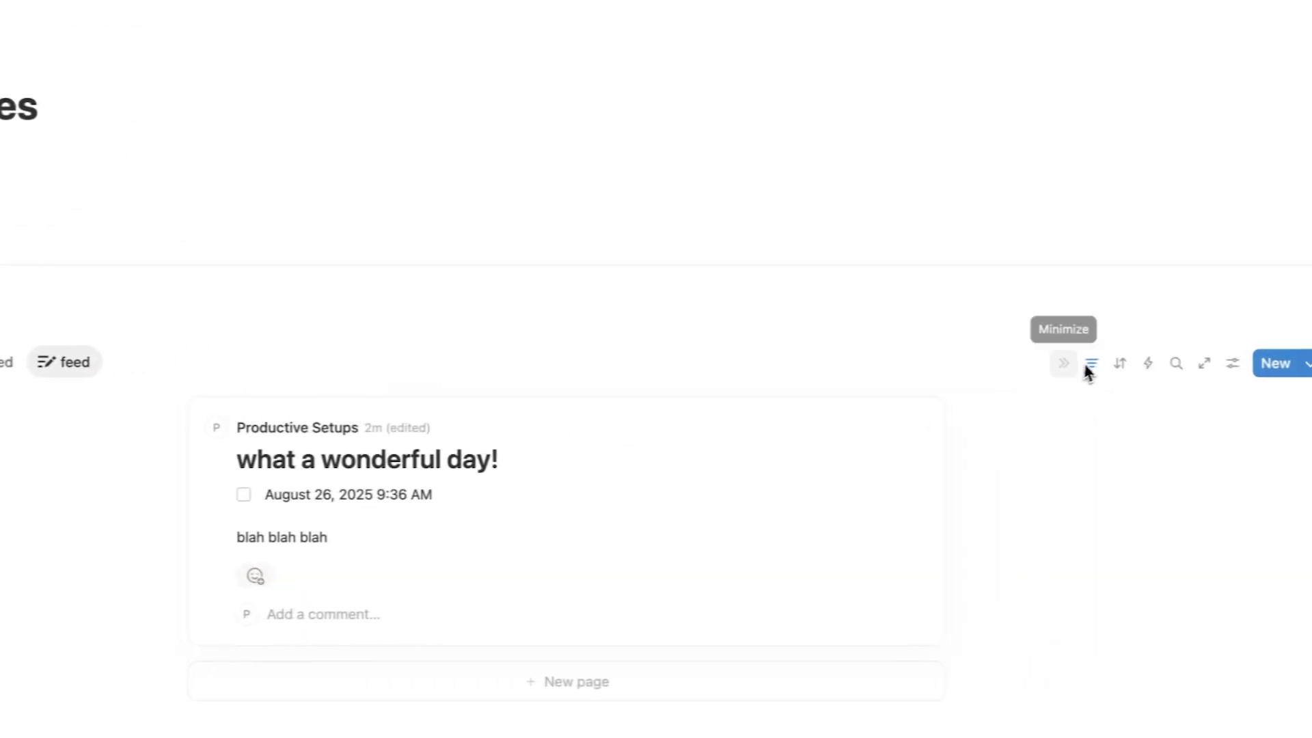
left_click(1072, 369)
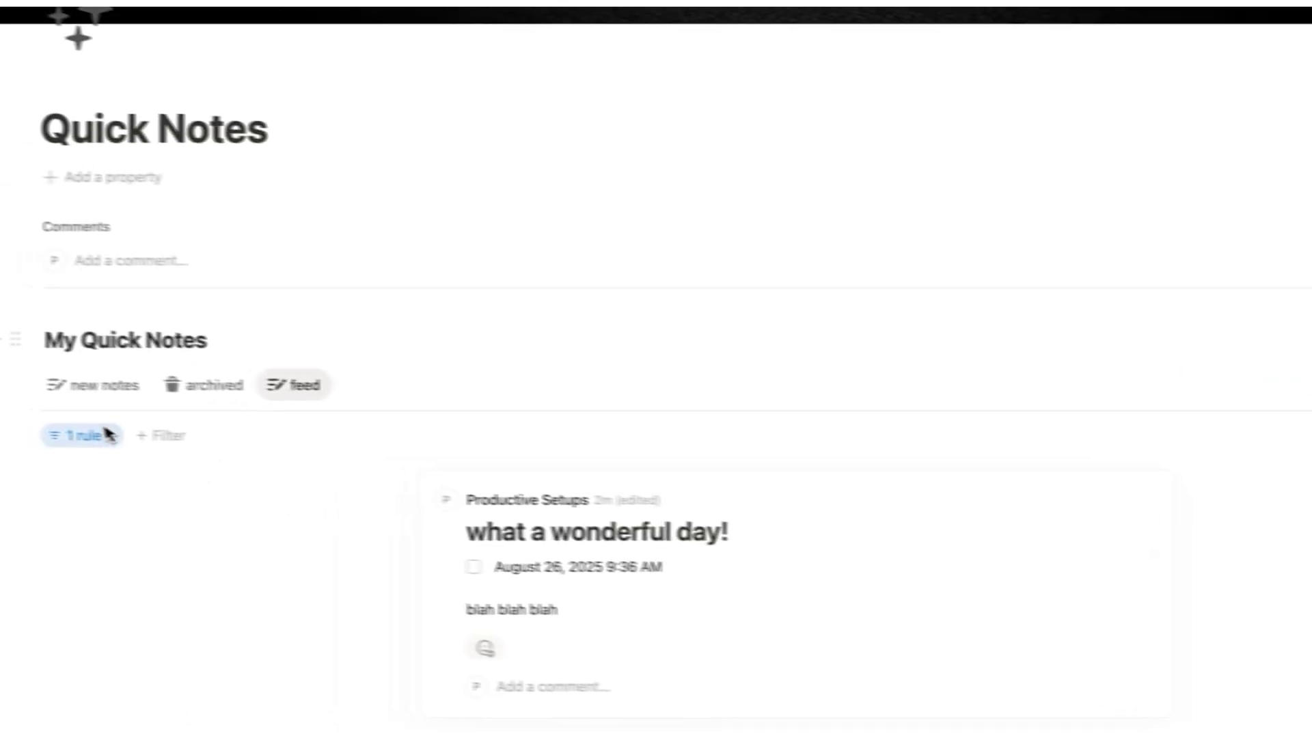
left_click(109, 435)
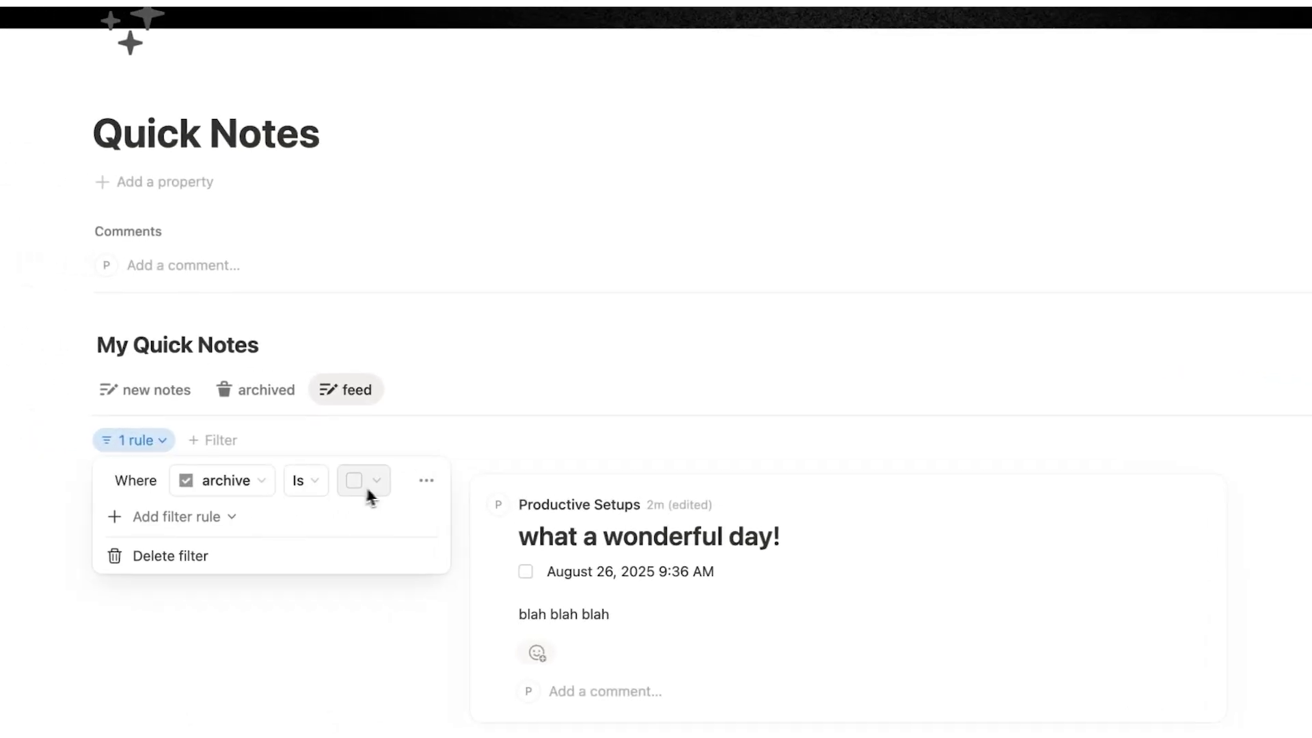
left_click(294, 385)
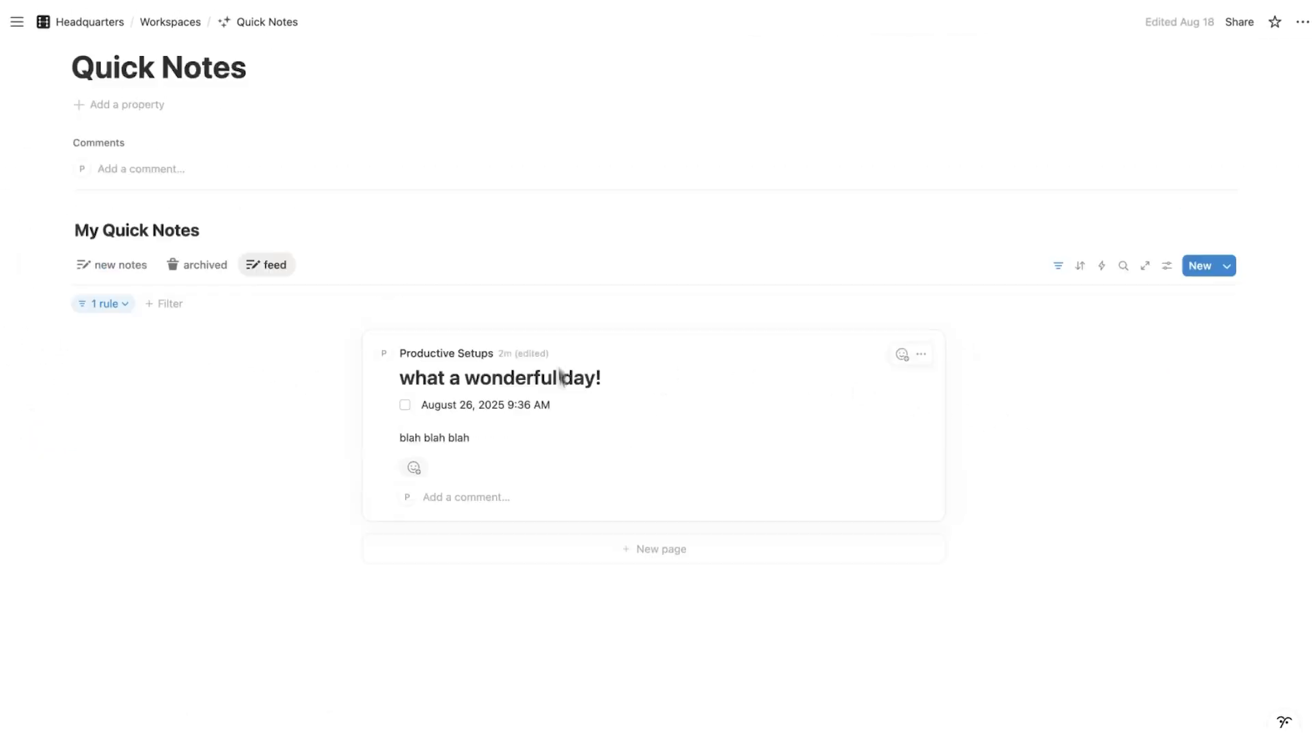
scroll(521, 375, "up", 3)
left_click_drag(279, 297, 68, 298)
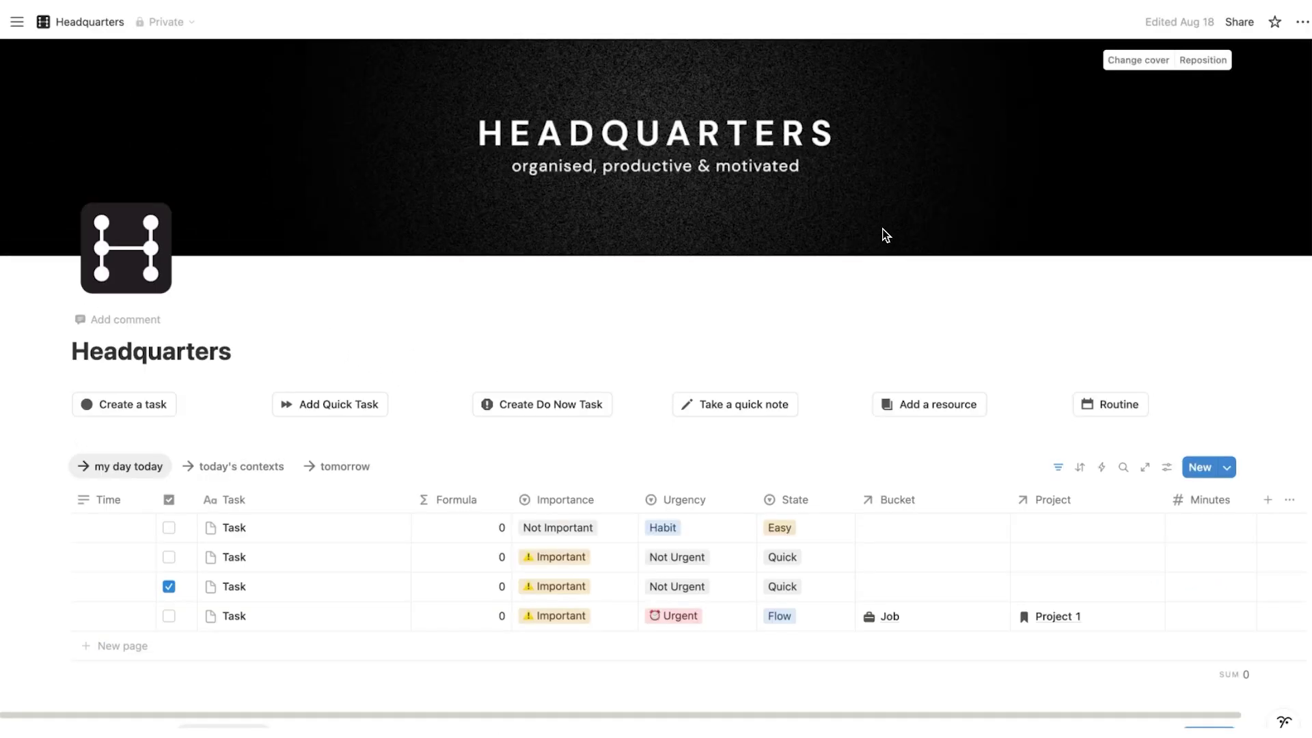
- Show the automations set up for the week calendar
scroll(885, 235, "down", 6)
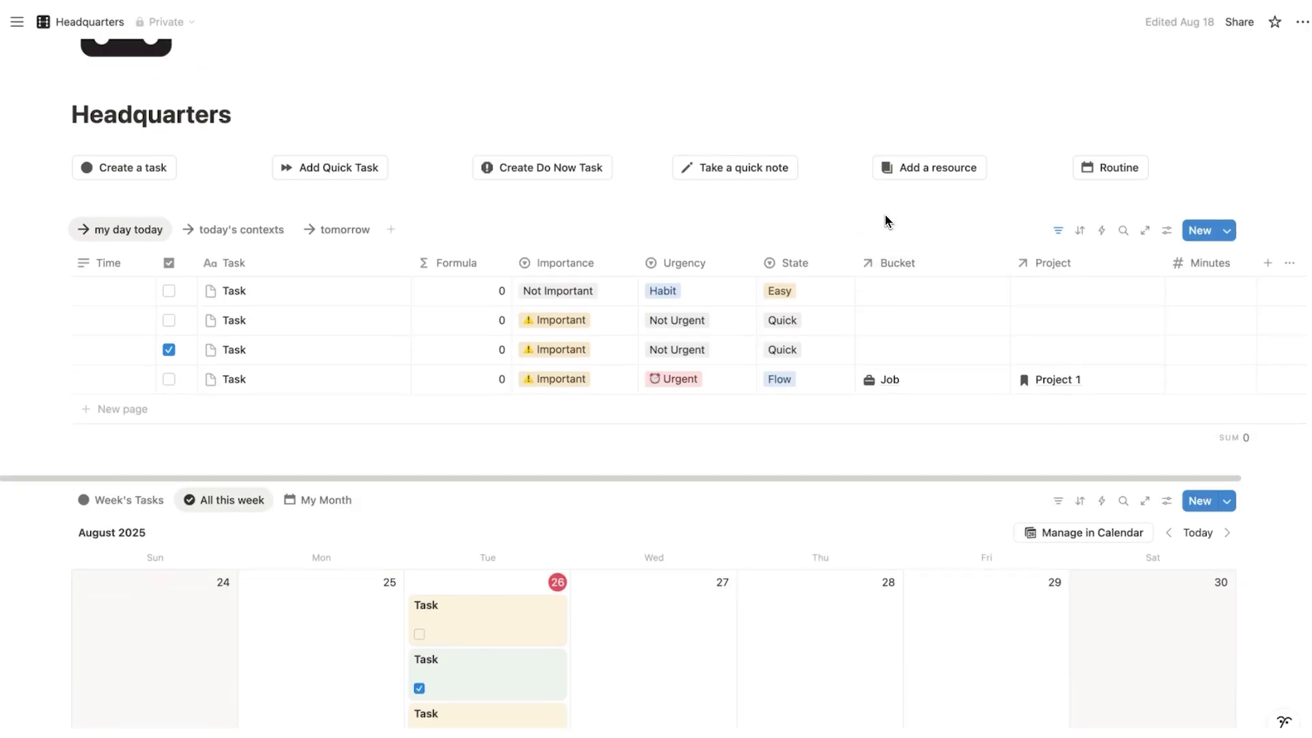
left_click(1100, 241)
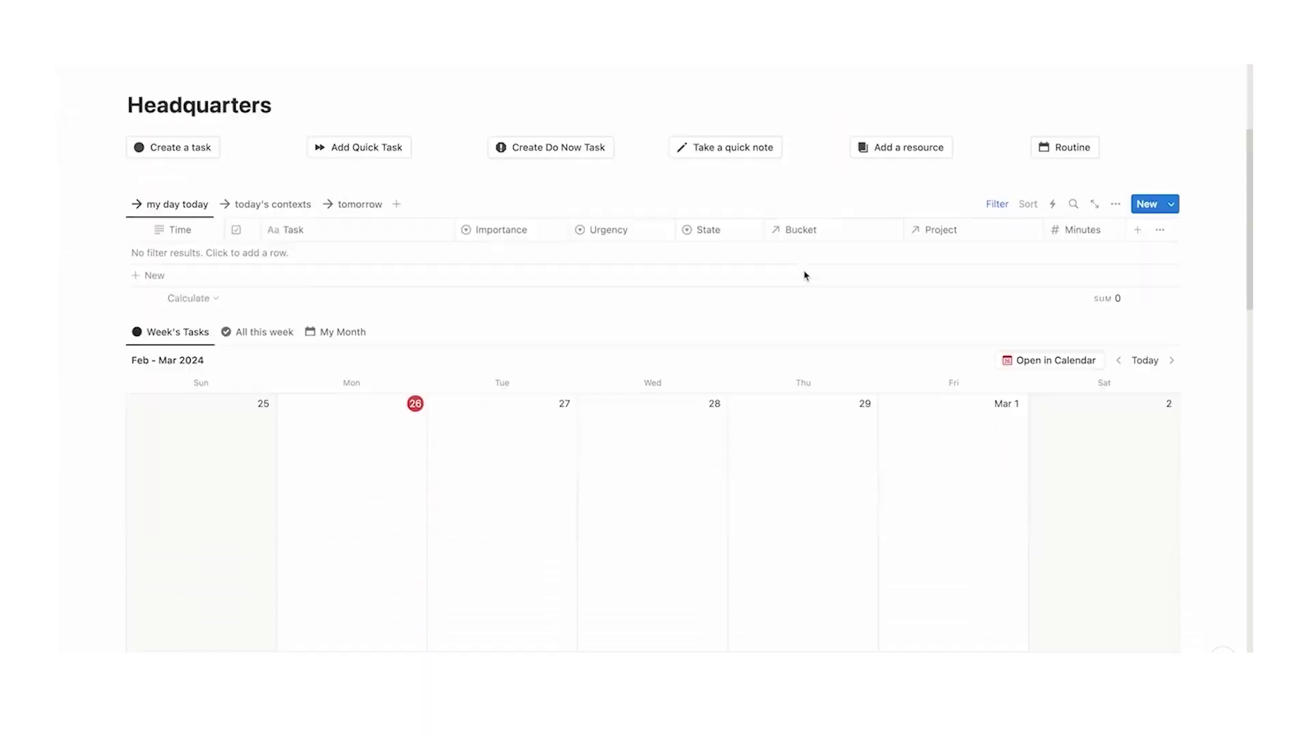
scroll(804, 275, "down", 1)
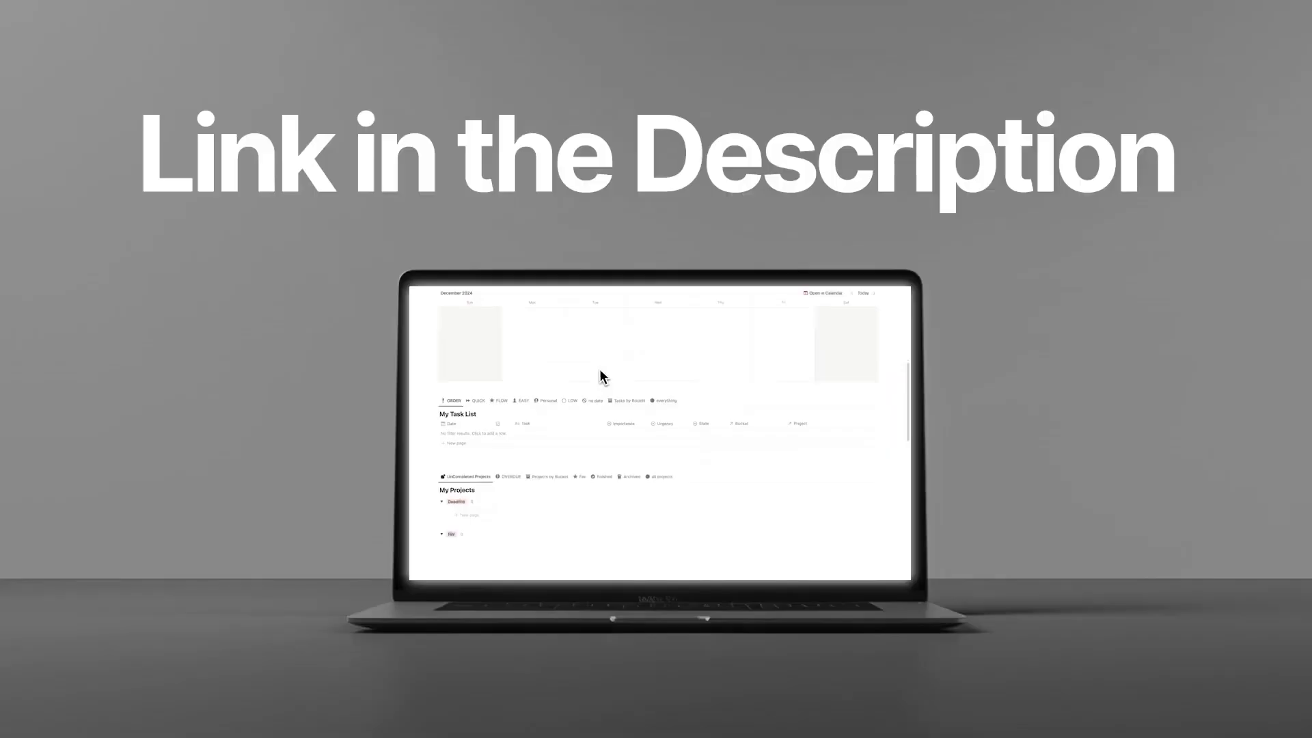
scroll(601, 372, "down", 5)
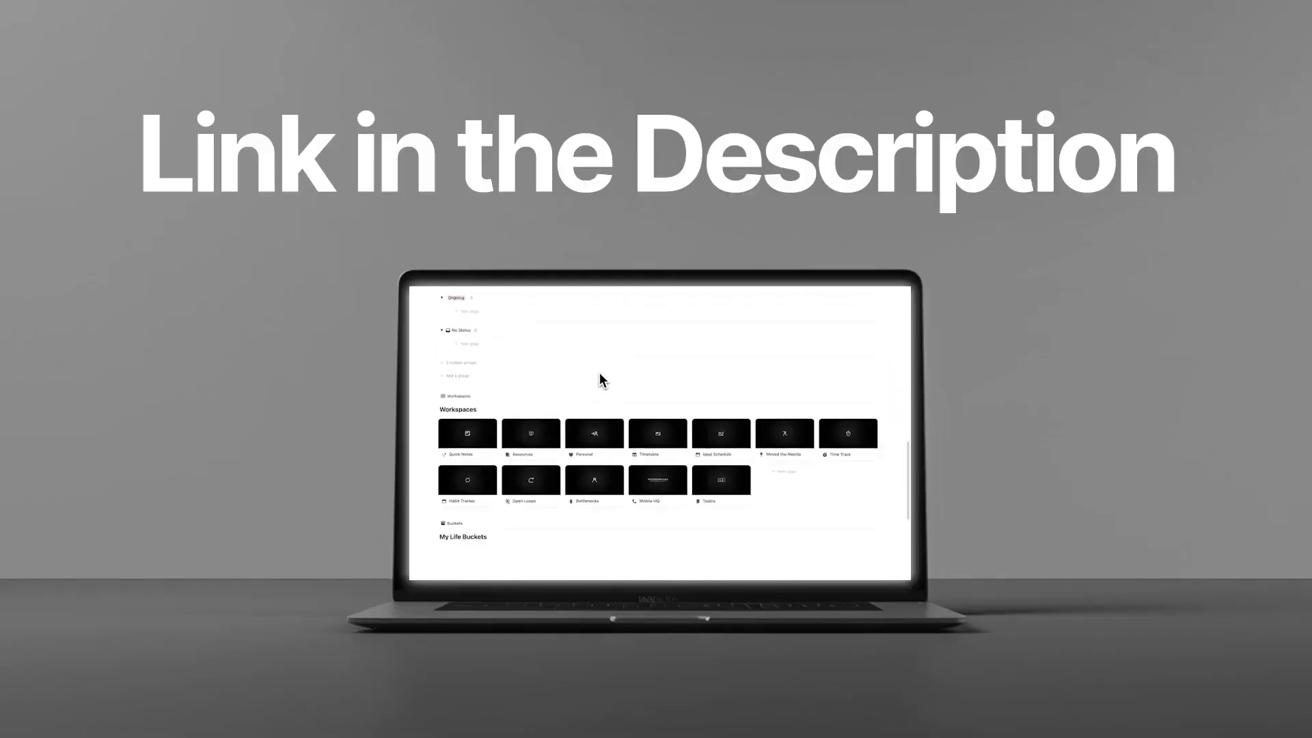
- Retitle the first Tuesday 26 task to 'Meeting with Boss'
left_click(642, 414)
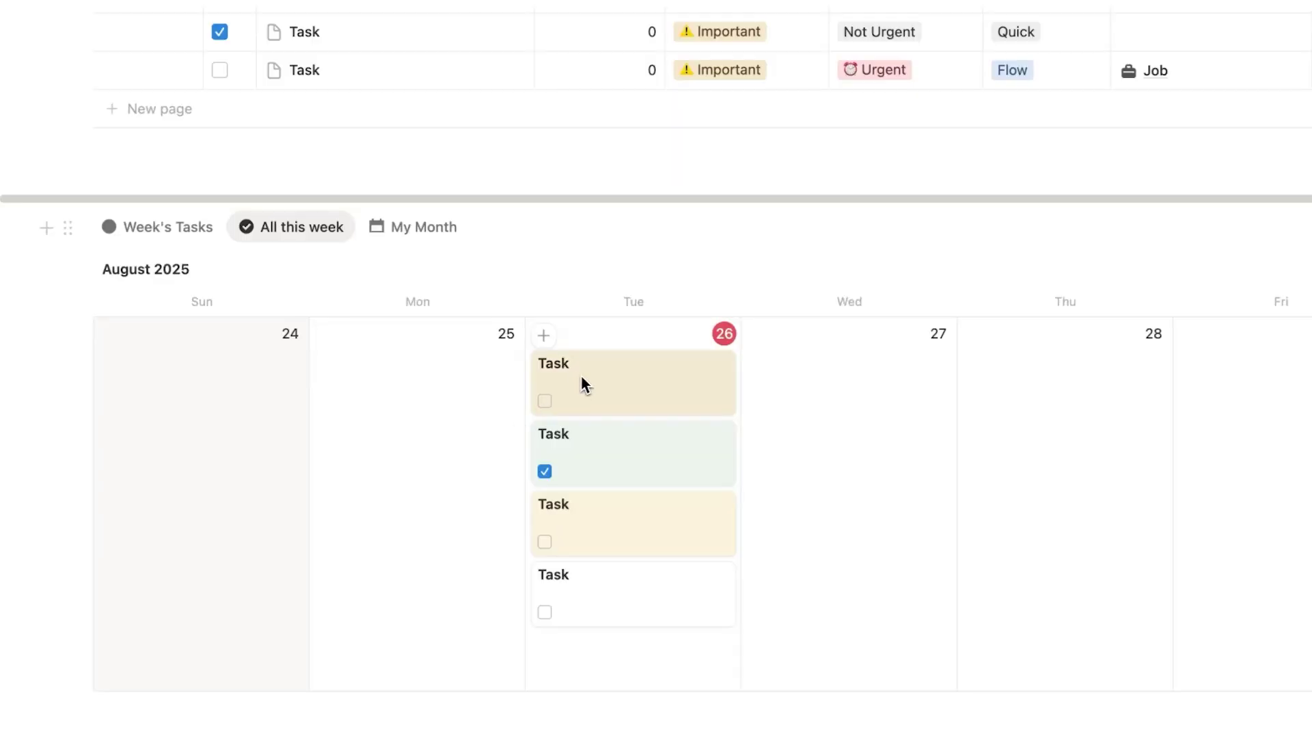
left_click(596, 374)
key("BackSpace")
key("BackSpace")
key("BackSpace")
key("BackSpace")
type("Meeting with B")
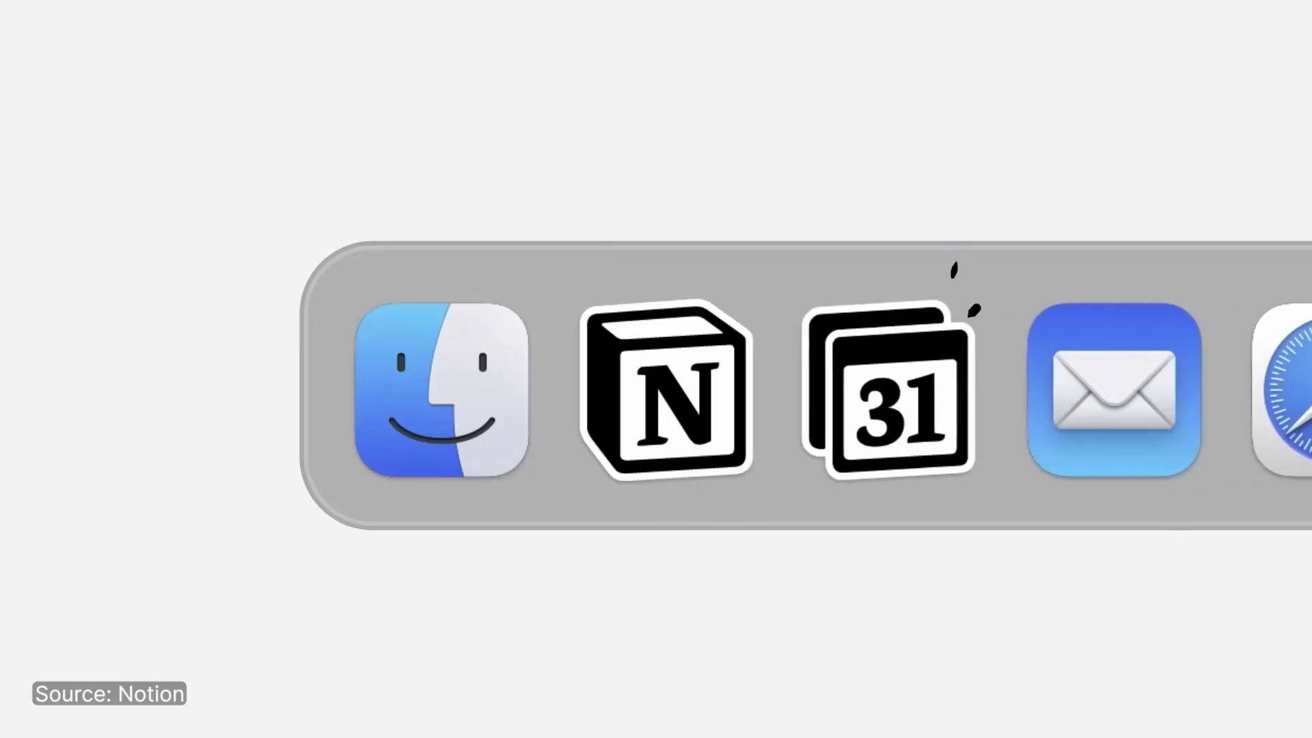
- Name the Tuesday 10 AM–12 PM calendar event 'Meeting with your mum' and return to Notion
type("eeti")
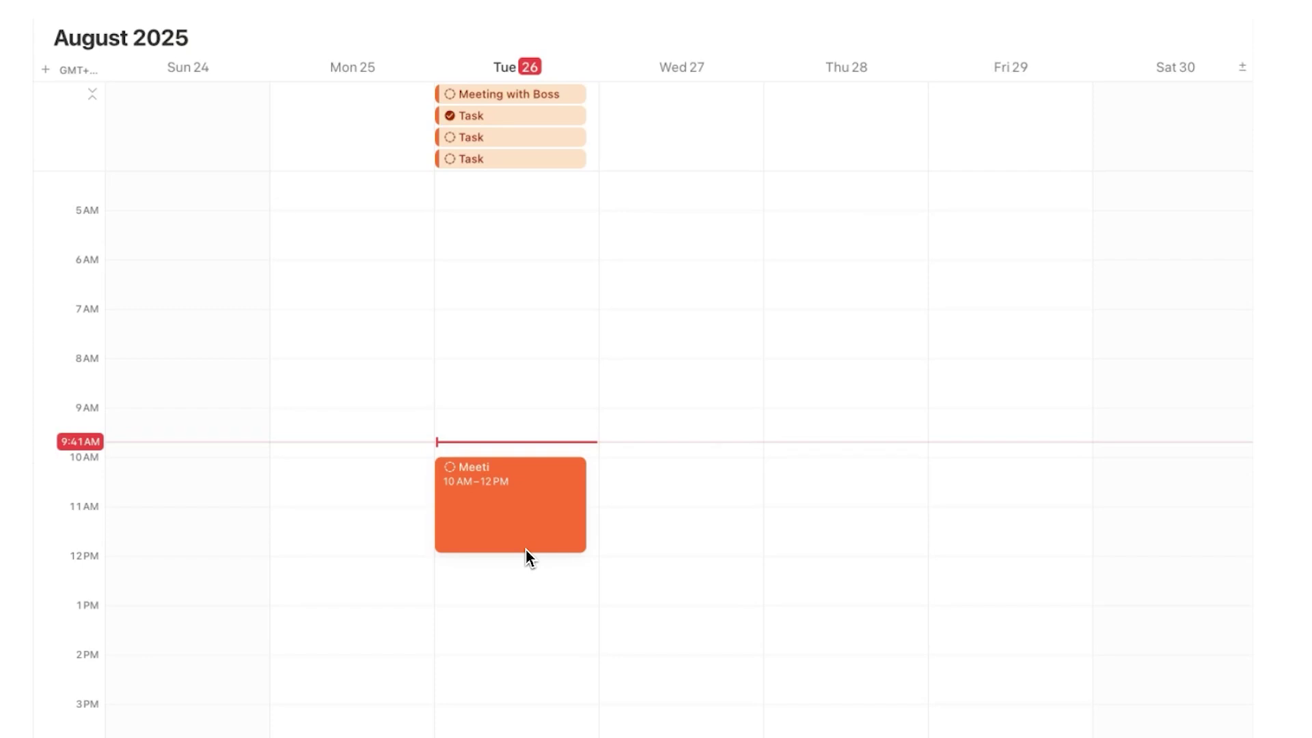
type("ng with your mum")
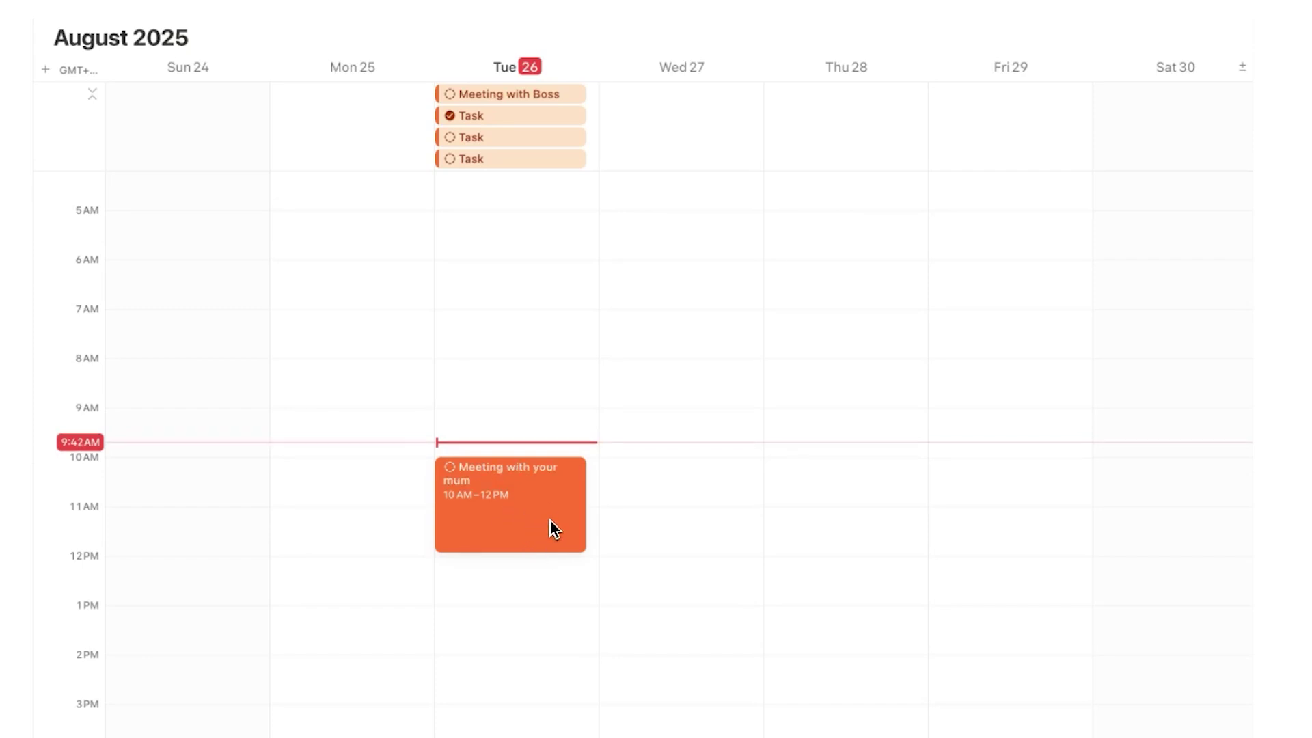
key("Escape")
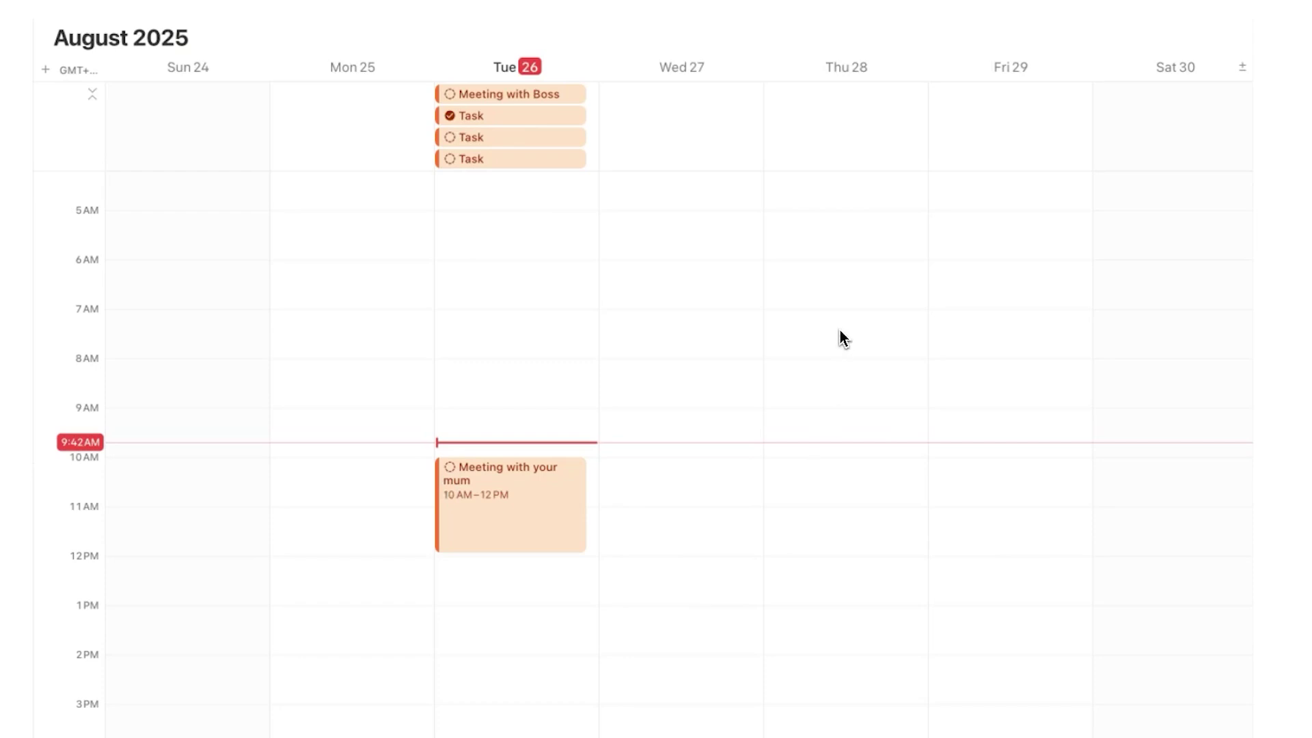
key("super+Tab")
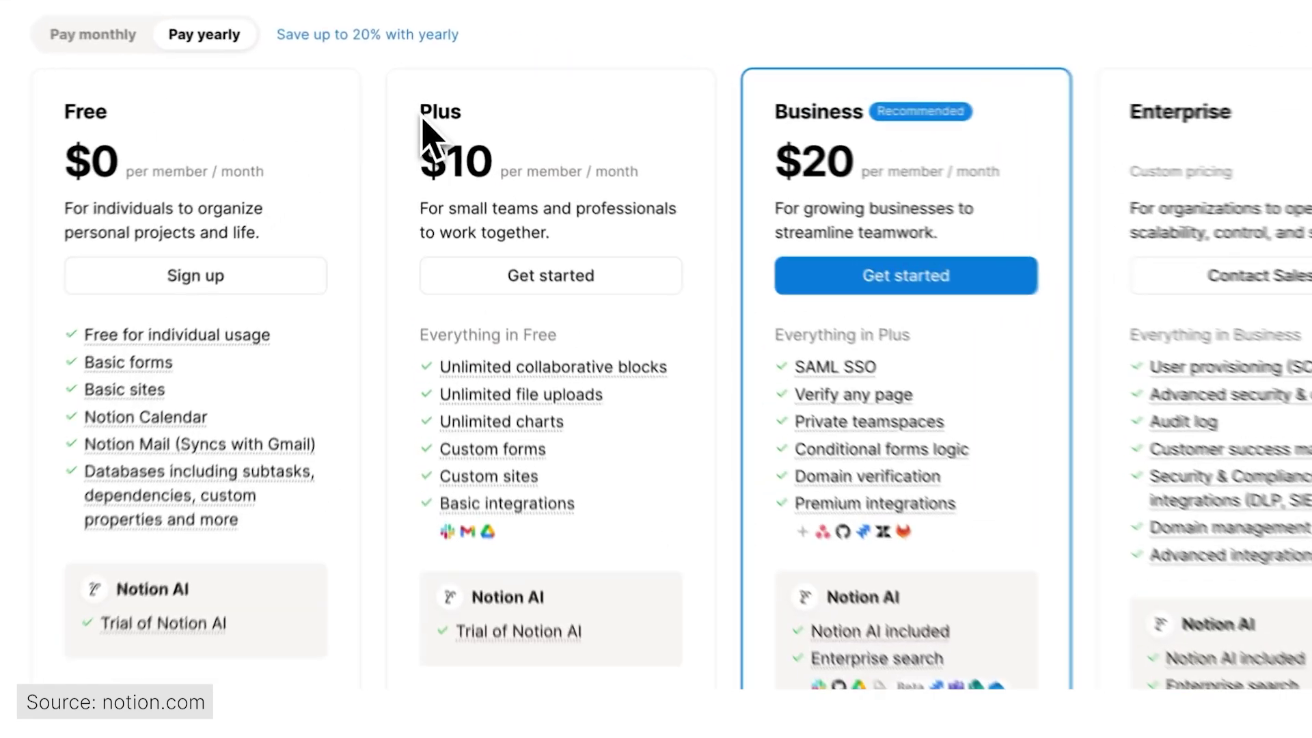
- Highlight the Plus plan heading on the notion.com pricing page
left_click_drag(422, 108, 460, 110)
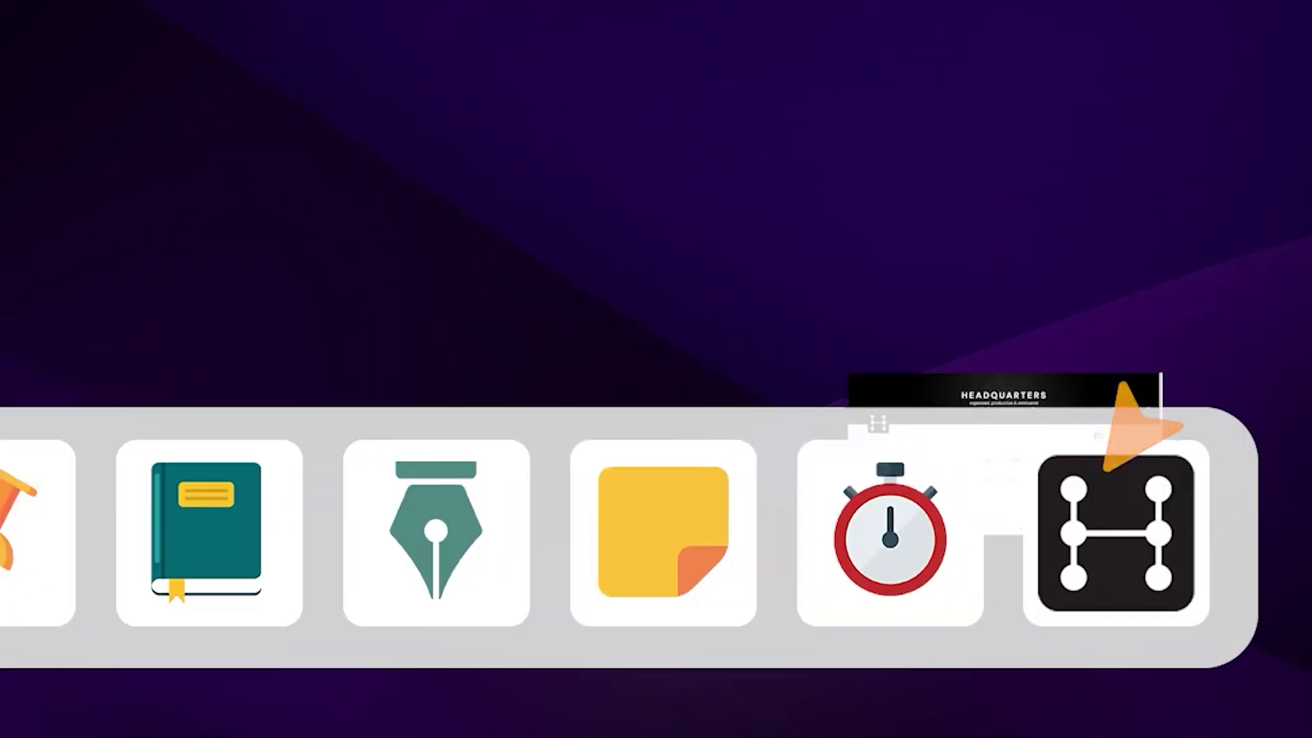
- Open 'Meeting with your mum' as an empty page and show Dictate in its page menu
scroll(726, 286, "down", 5)
scroll(703, 282, "down", 3)
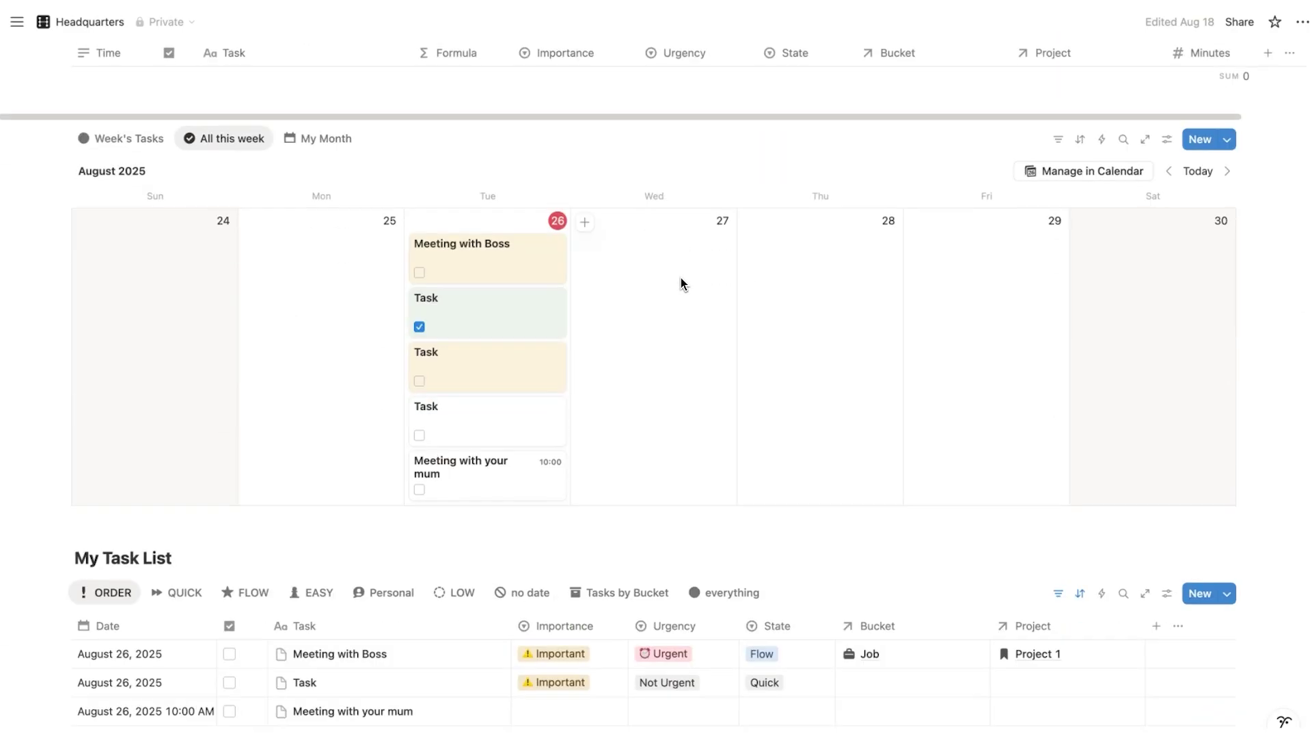
left_click(509, 472)
scroll(533, 478, "down", 5)
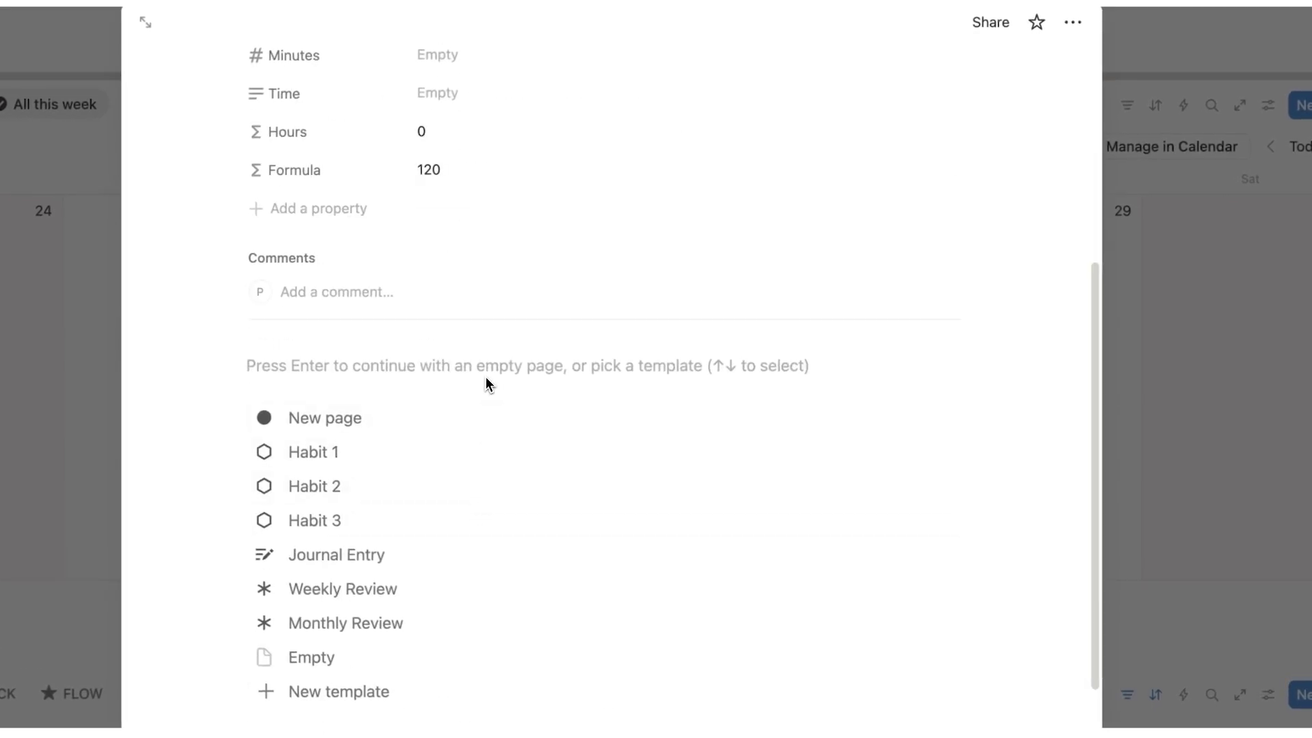
key("Return")
left_click(1053, 45)
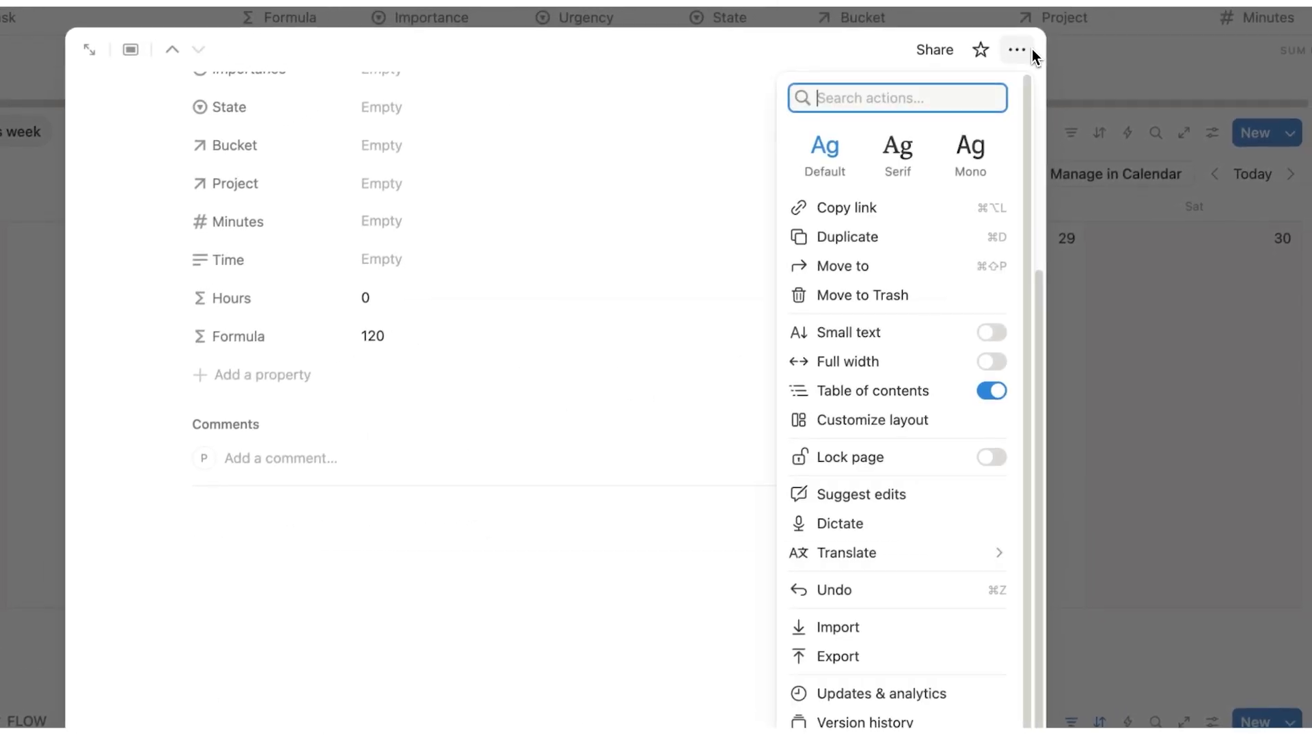
key("Escape")
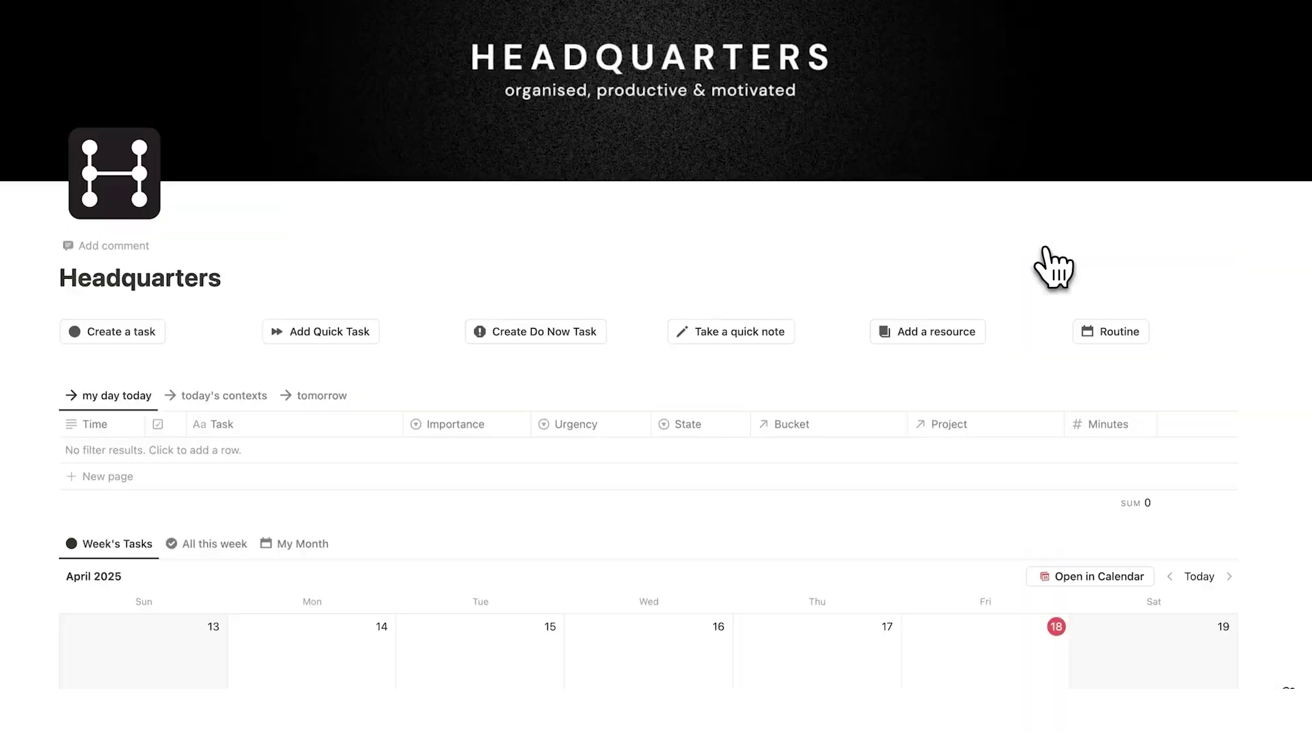
scroll(1039, 269, "down", 5)
scroll(1052, 268, "down", 5)
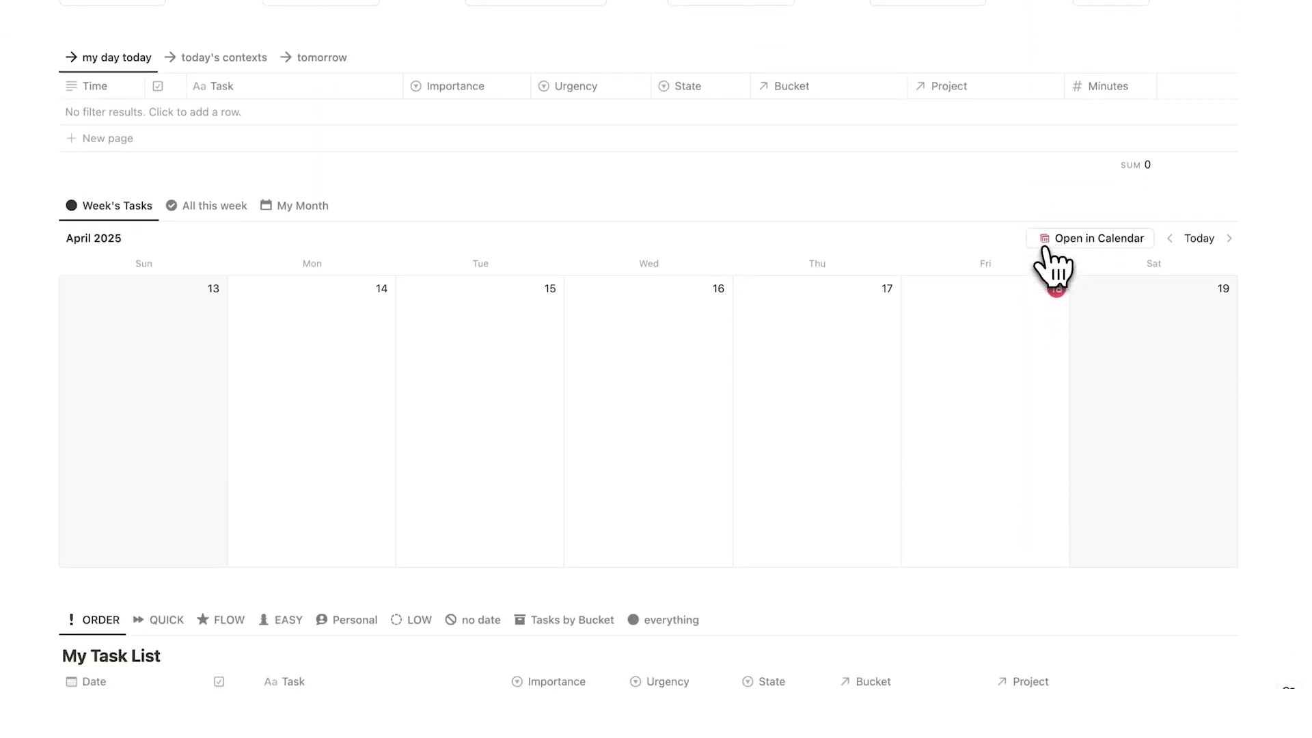
scroll(1053, 268, "down", 8)
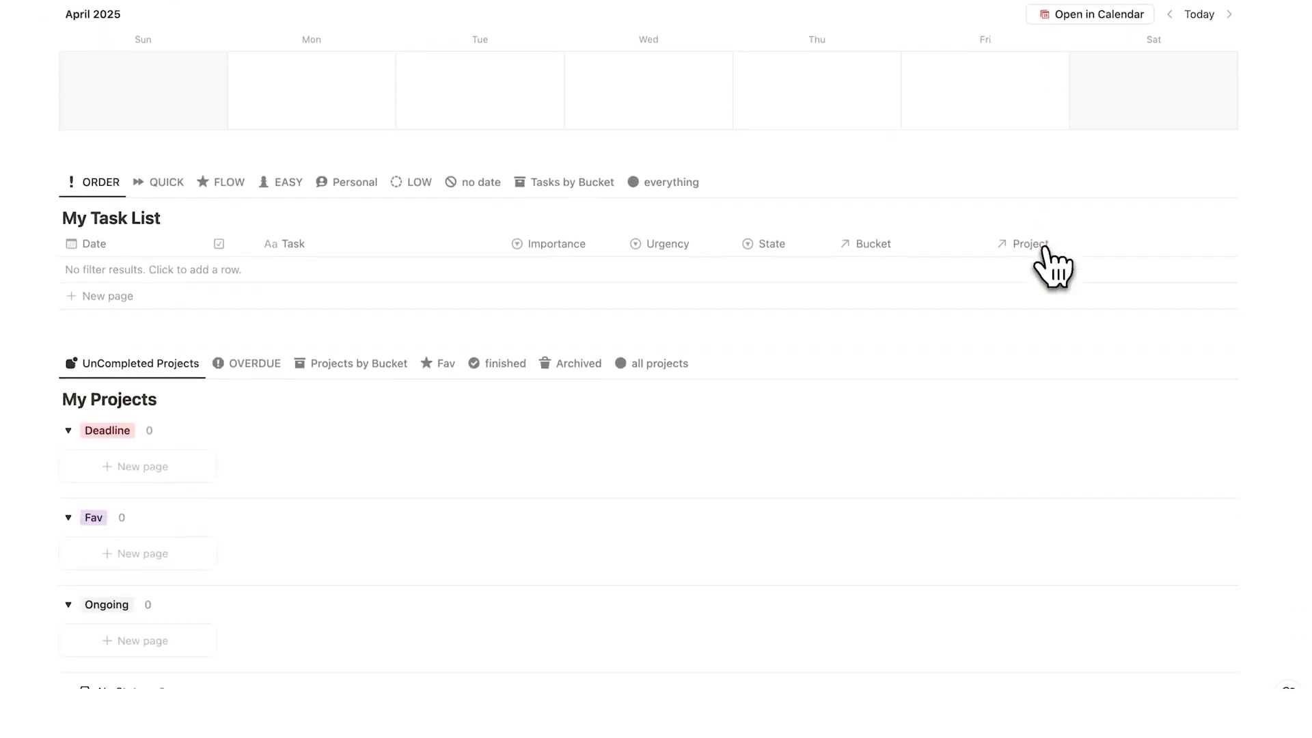
scroll(1049, 263, "down", 4)
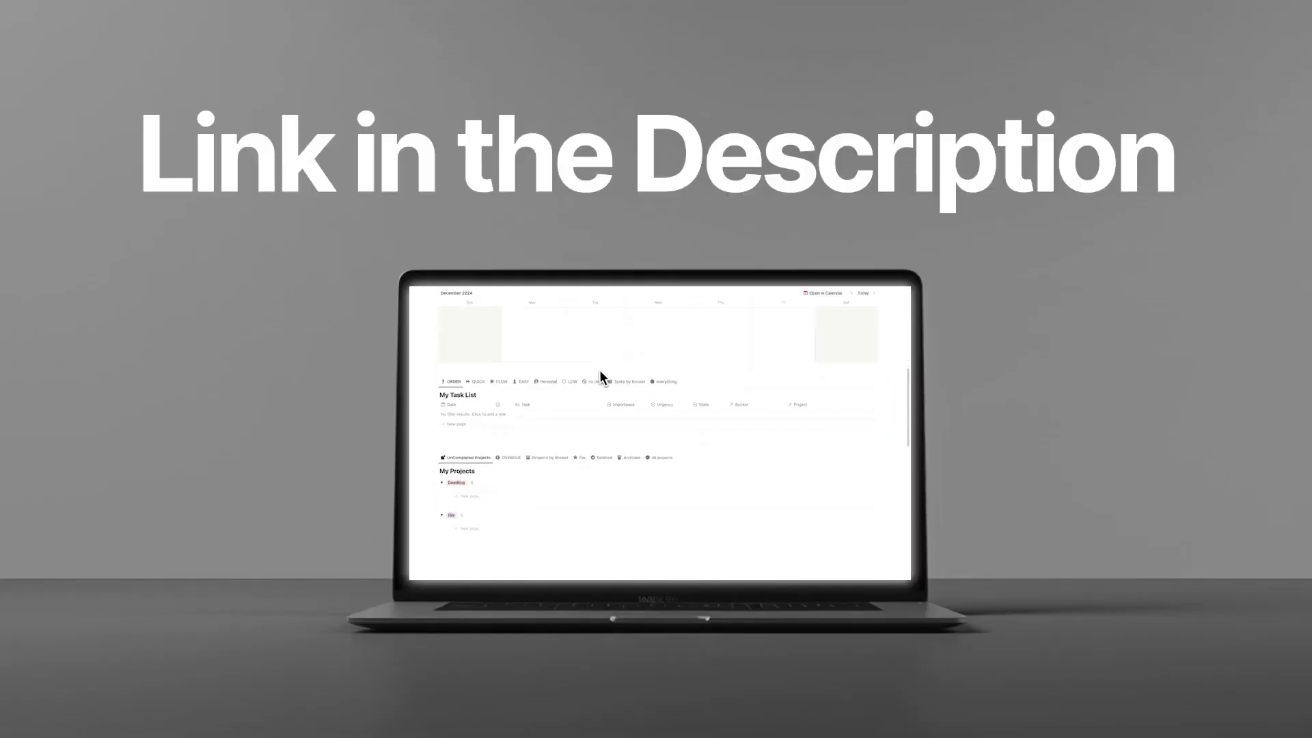
scroll(600, 373, "down", 5)
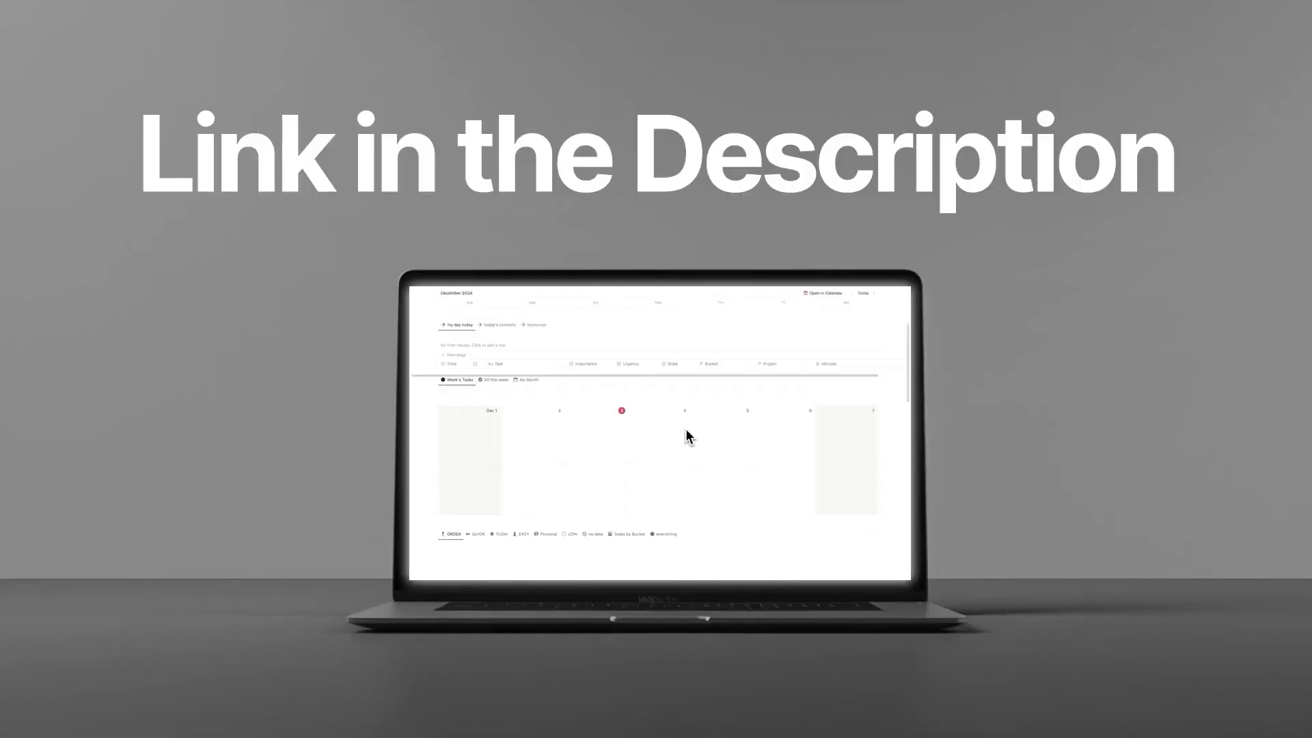